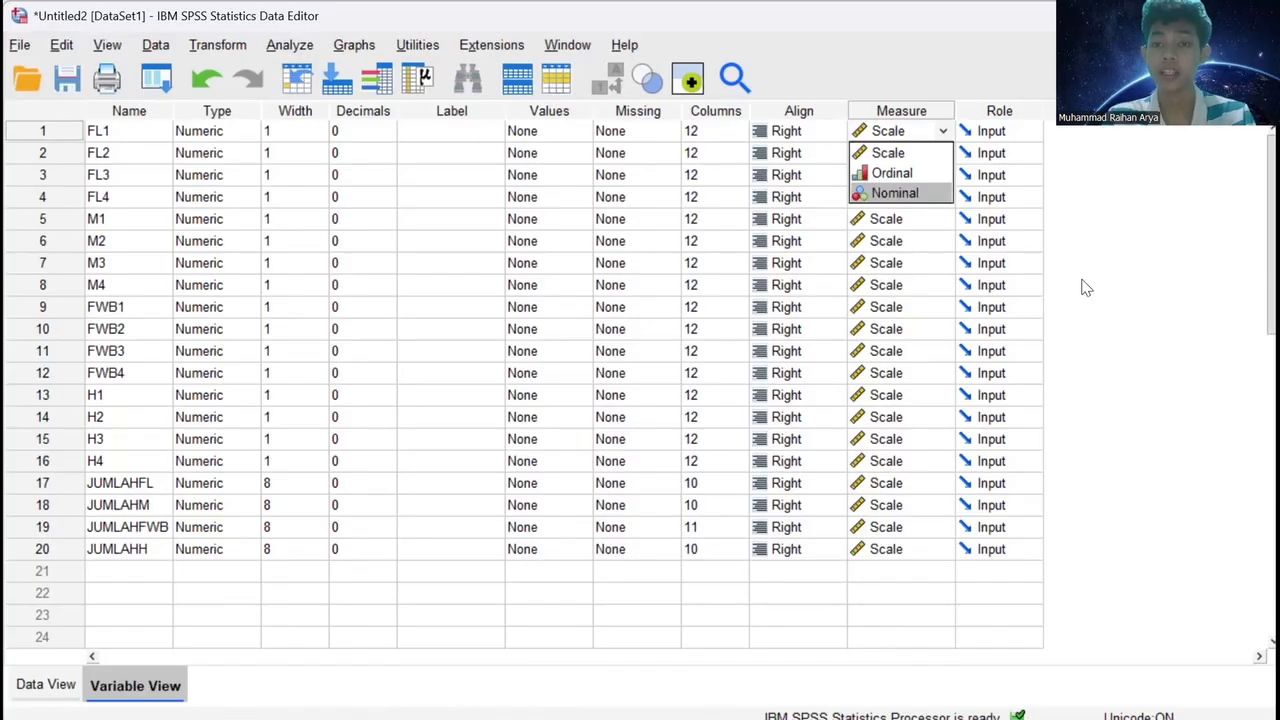
# Dismiss FL1's measurement-level choices and open the Bivariate Correlations analysis.
pyautogui.click(1082, 280)
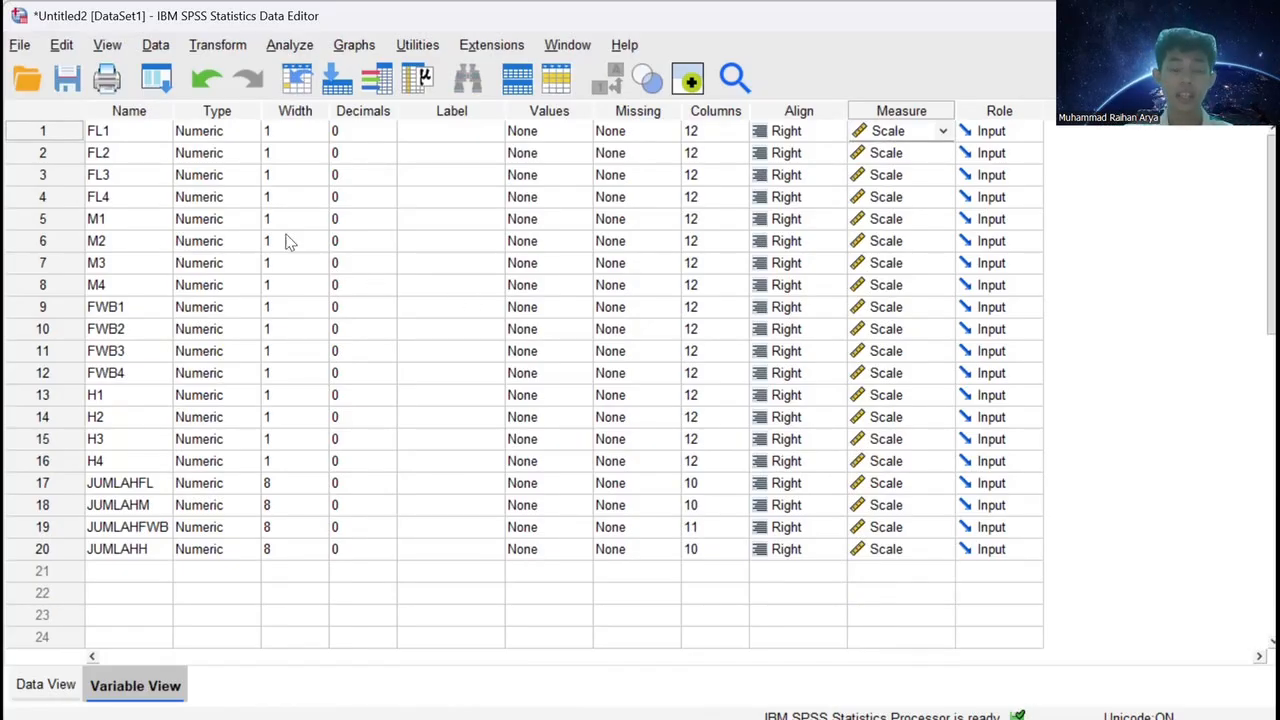
pyautogui.click(289, 45)
pyautogui.moveTo(287, 50)
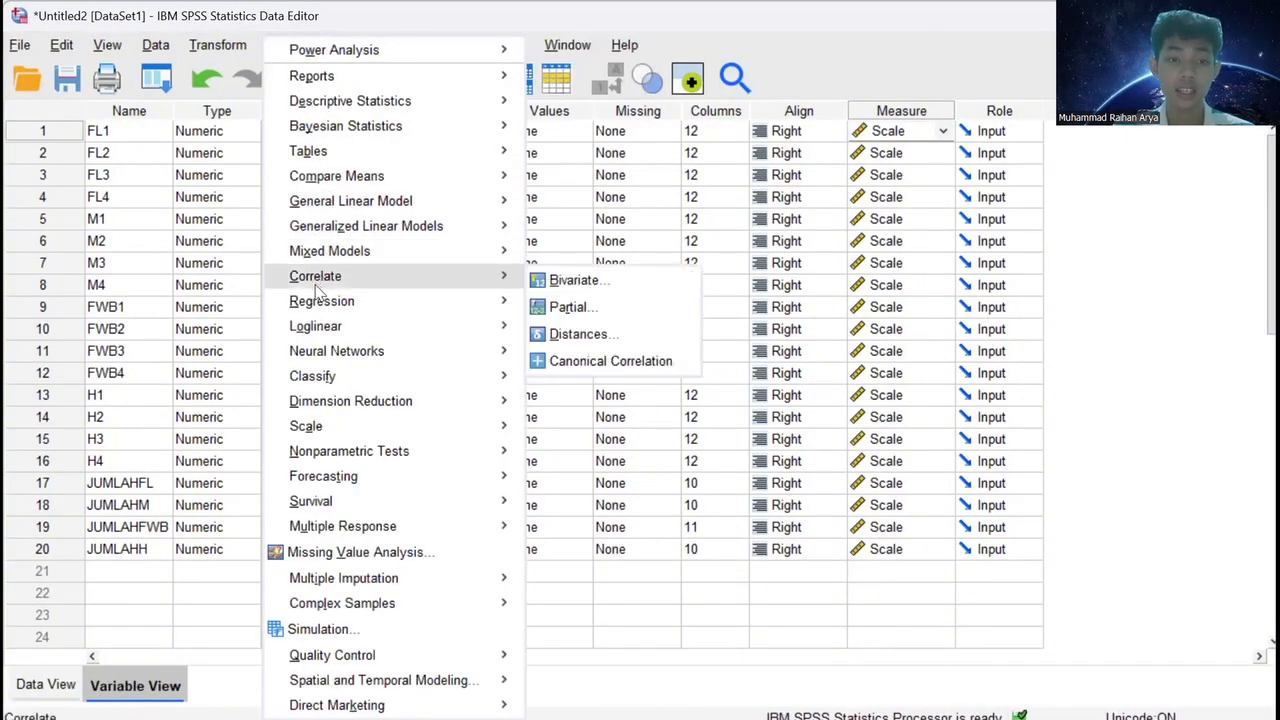
pyautogui.moveTo(318, 300)
pyautogui.moveTo(333, 280)
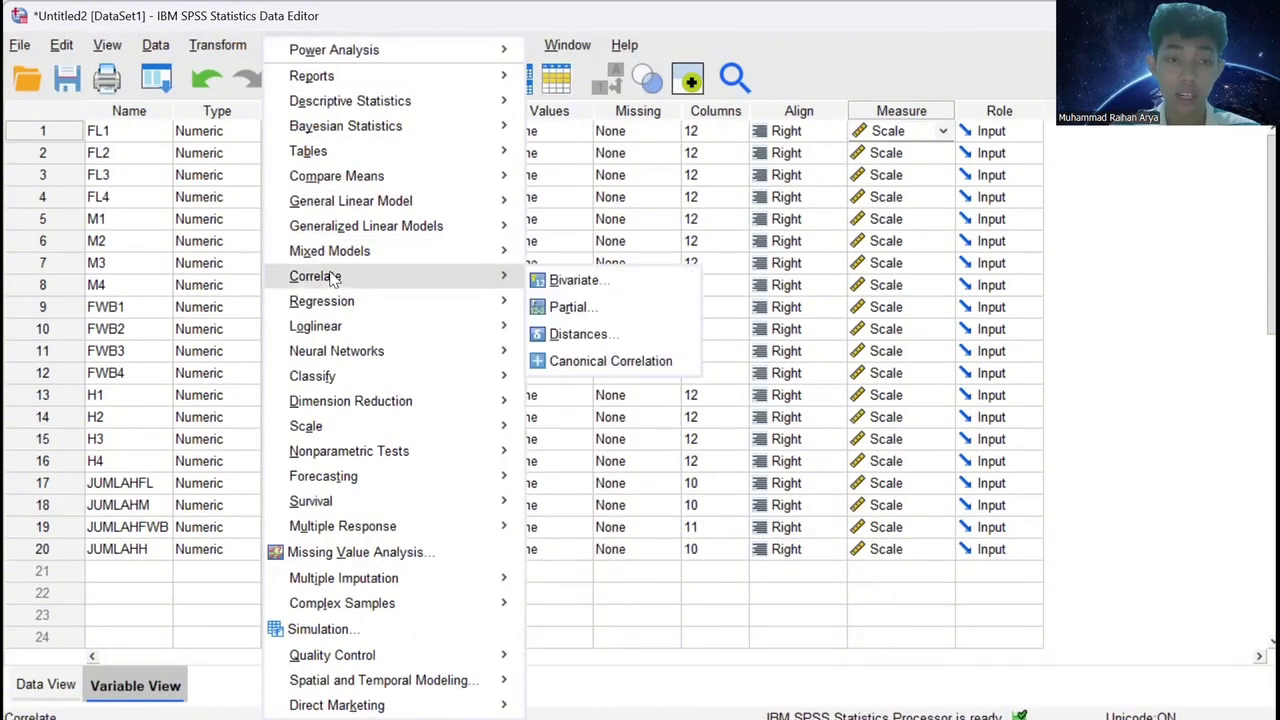
pyautogui.click(572, 282)
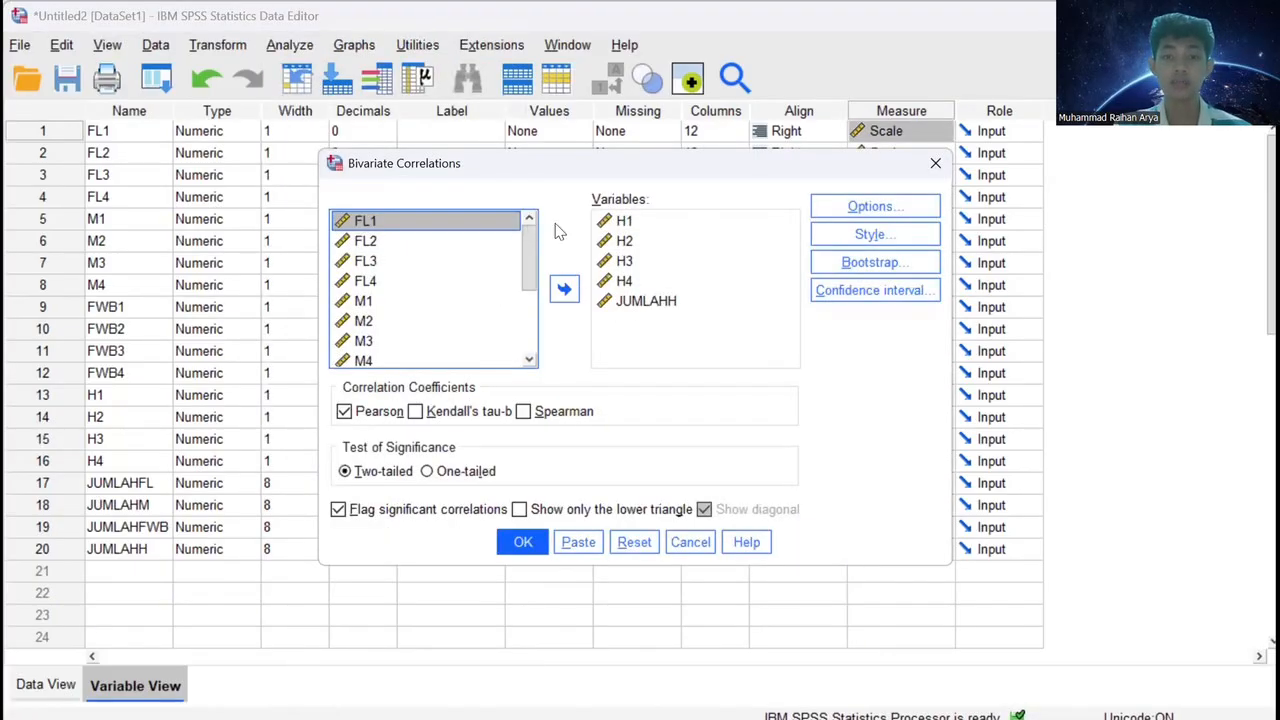
# Remove H1 through H4 and JUMLAHH from the variables to correlate.
pyautogui.click(614, 222)
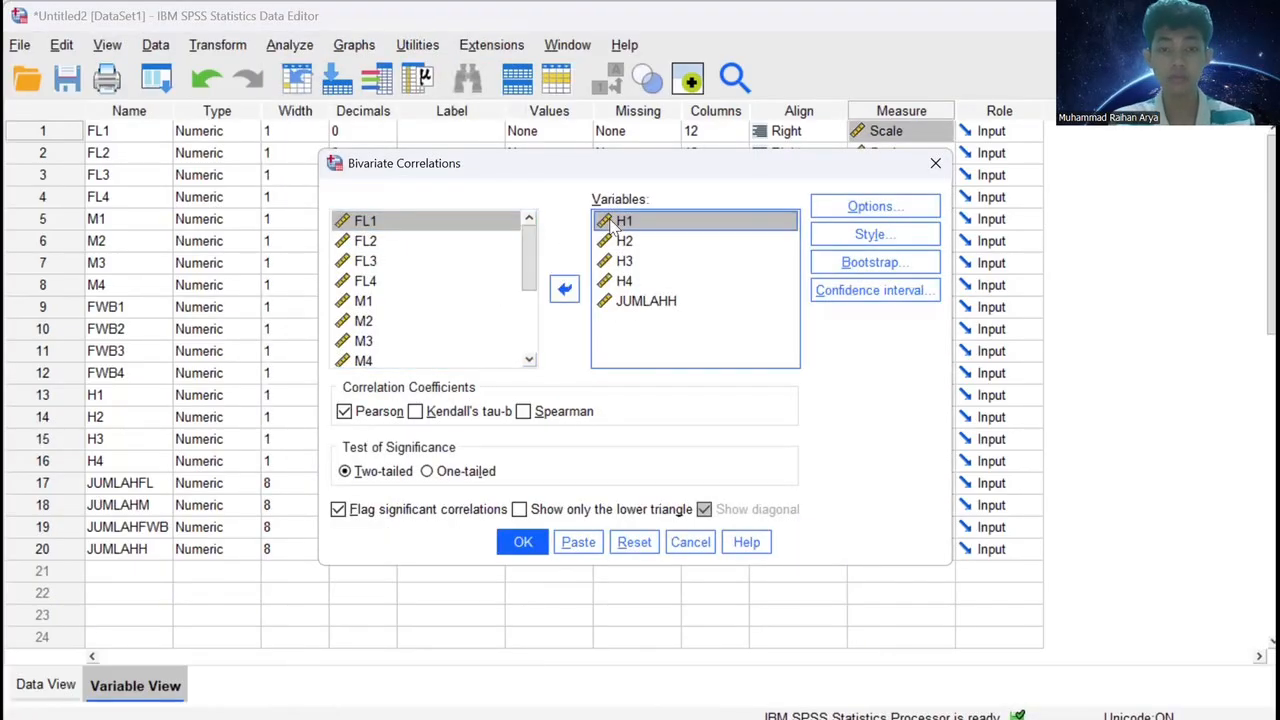
pyautogui.hotkey('shift', 'Down')
pyautogui.hotkey('shift', 'Down')
pyautogui.hotkey('shift', 'Down')
pyautogui.hotkey('shift', 'Down')
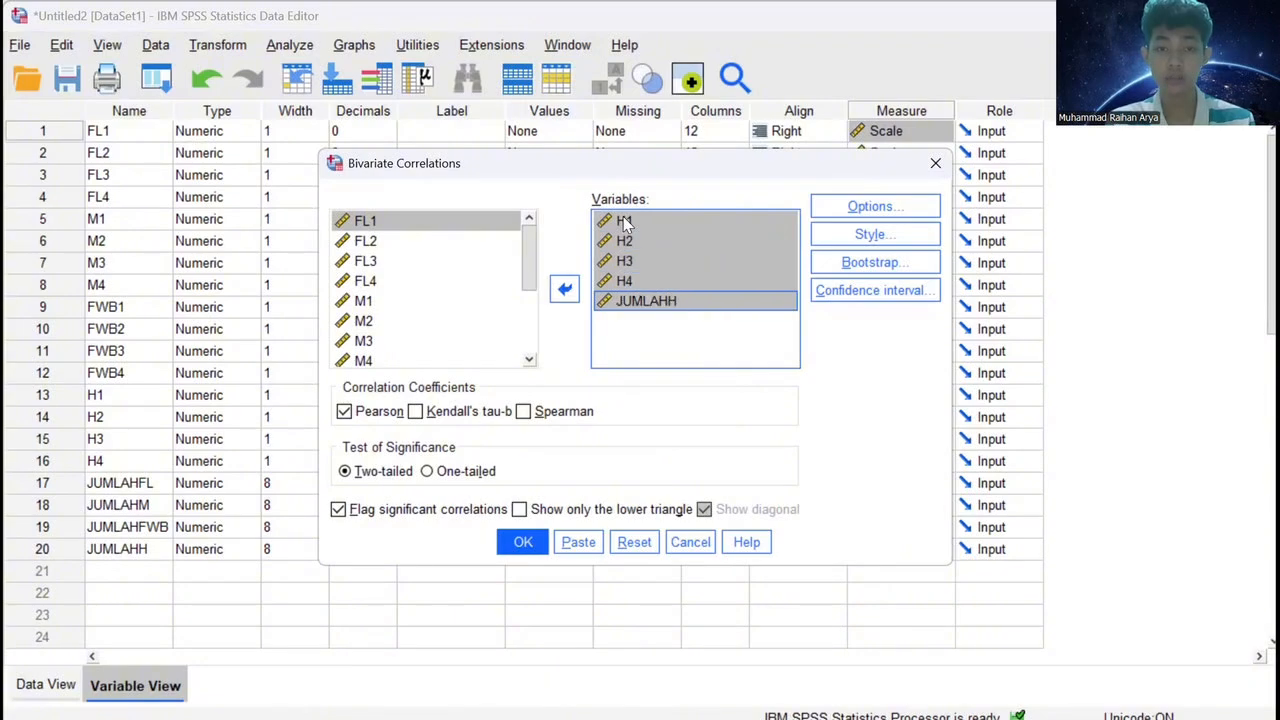
pyautogui.click(565, 289)
pyautogui.click(565, 289)
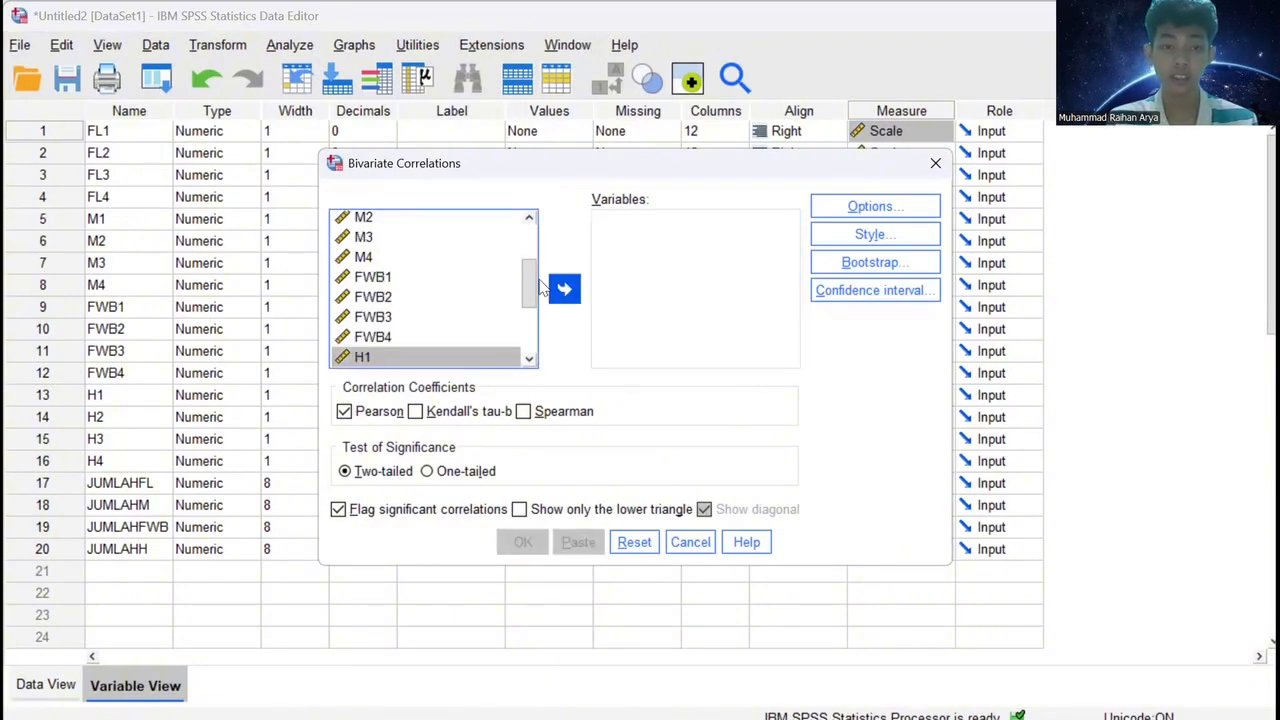
# Add FL1, FL2, FL3 and FL4 to the variables to correlate.
pyautogui.moveTo(529, 290); pyautogui.dragTo(531, 197)
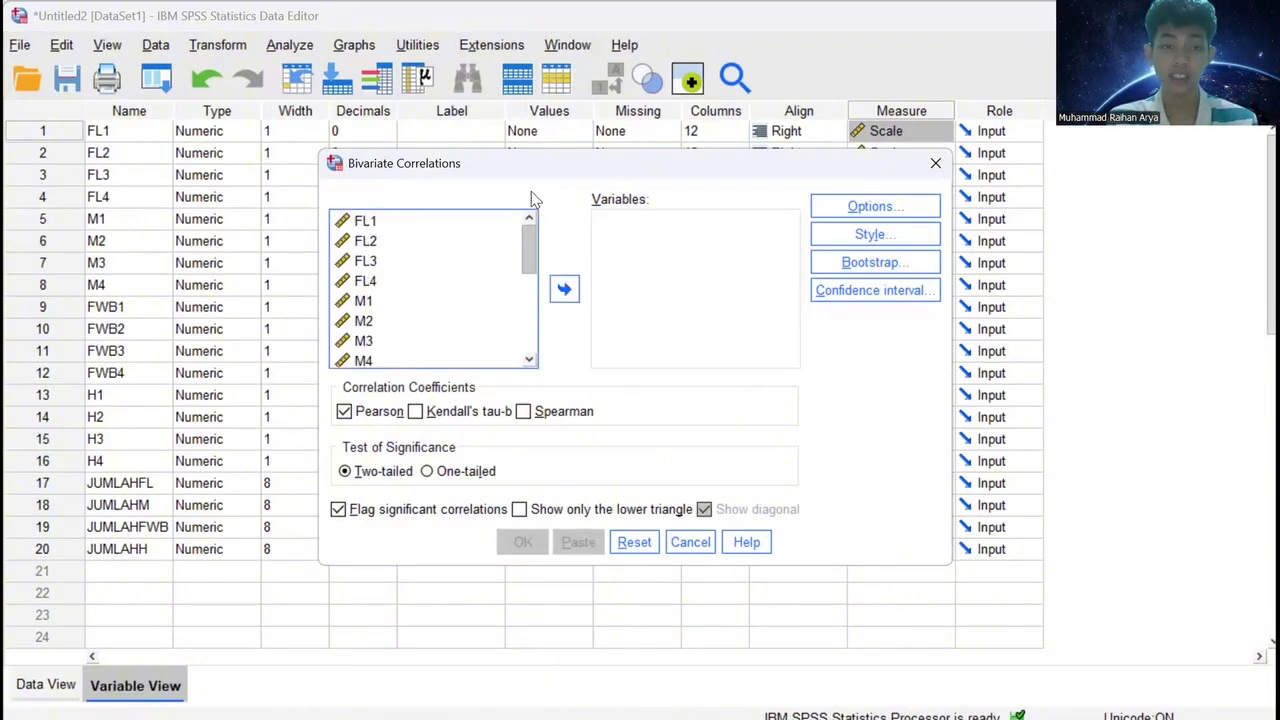
pyautogui.click(401, 219)
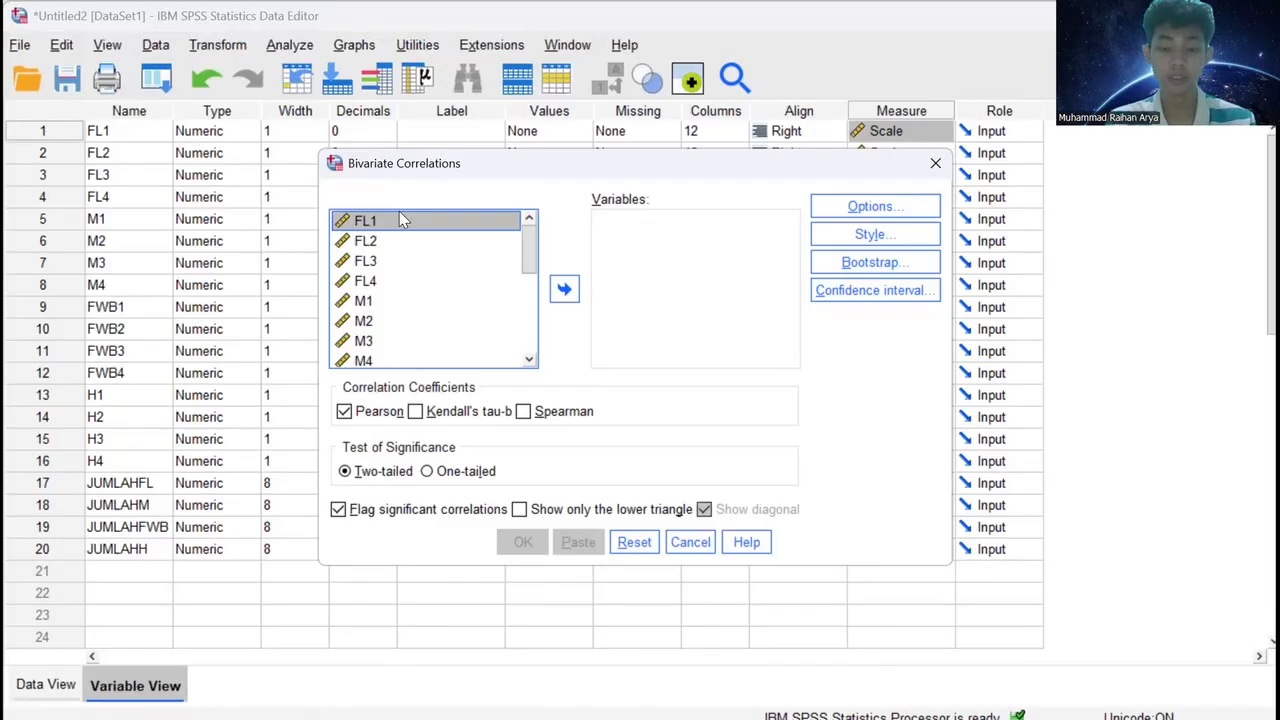
pyautogui.hotkey('shift', 'Down')
pyautogui.hotkey('shift', 'Down')
pyautogui.hotkey('shift', 'Down')
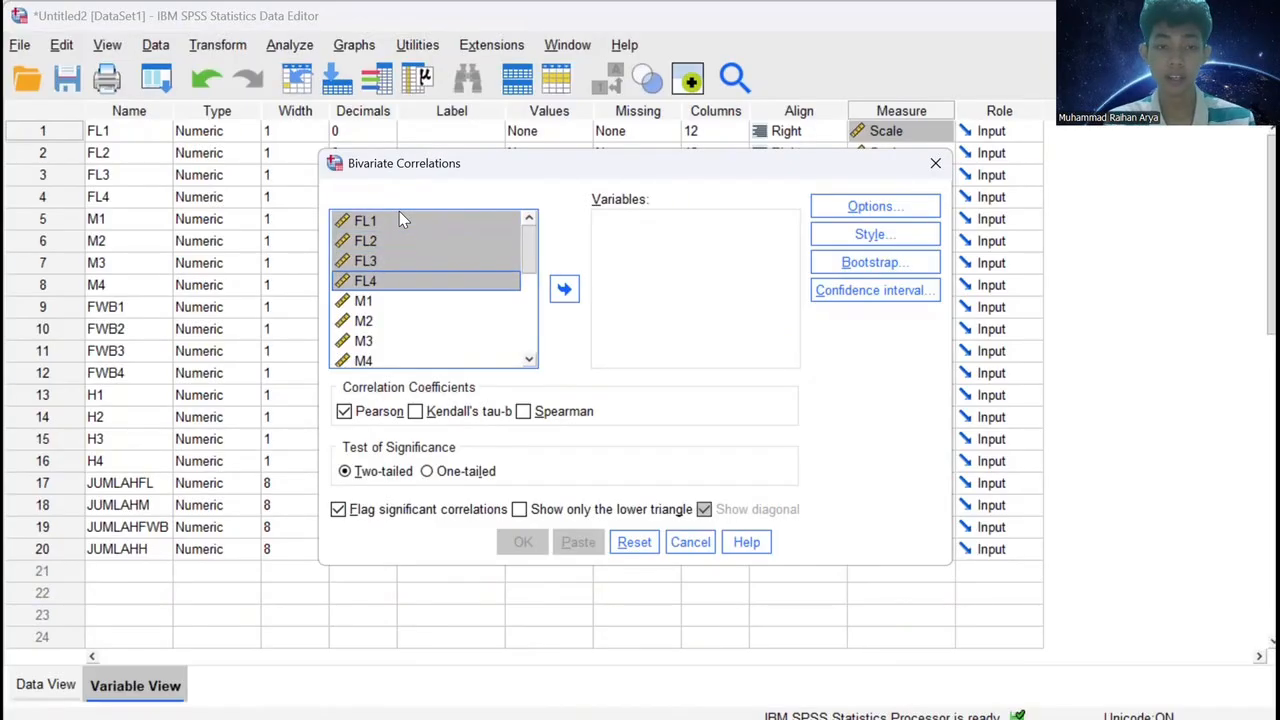
pyautogui.click(564, 289)
# Add the total JUMLAHFL to the analysis and run the two-tailed Pearson correlation.
pyautogui.moveTo(534, 258); pyautogui.dragTo(537, 330)
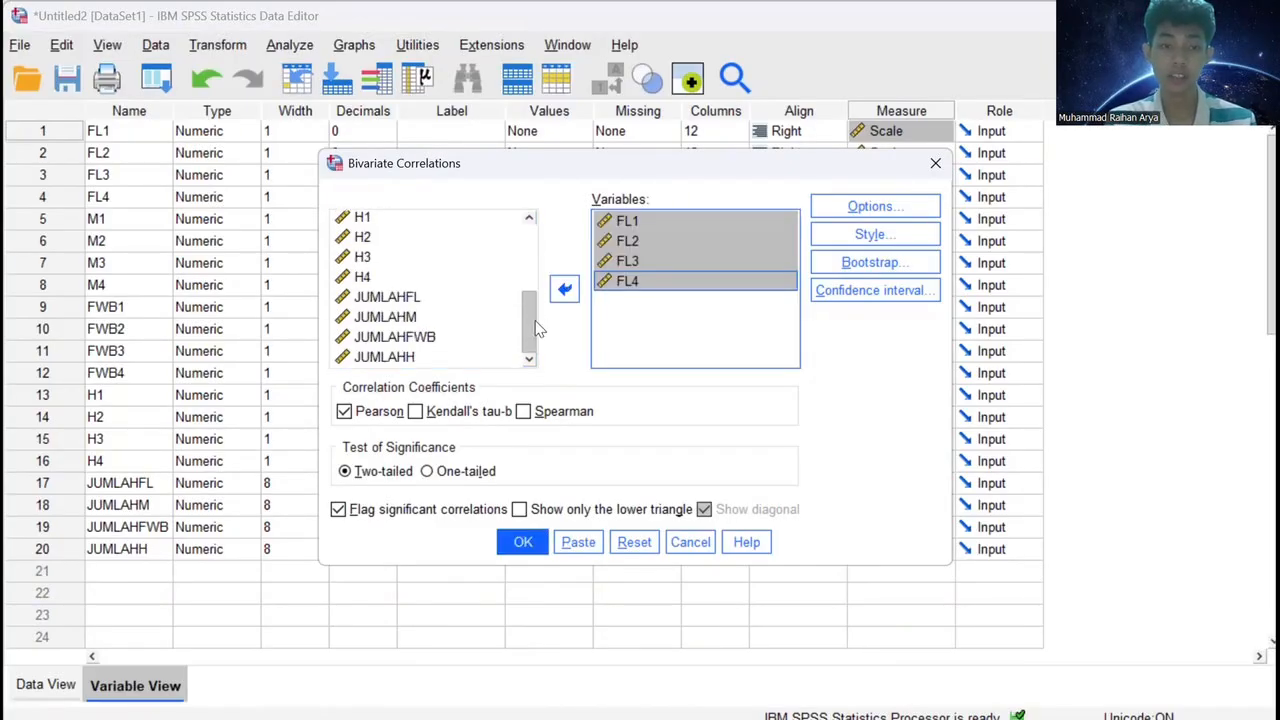
pyautogui.click(428, 298)
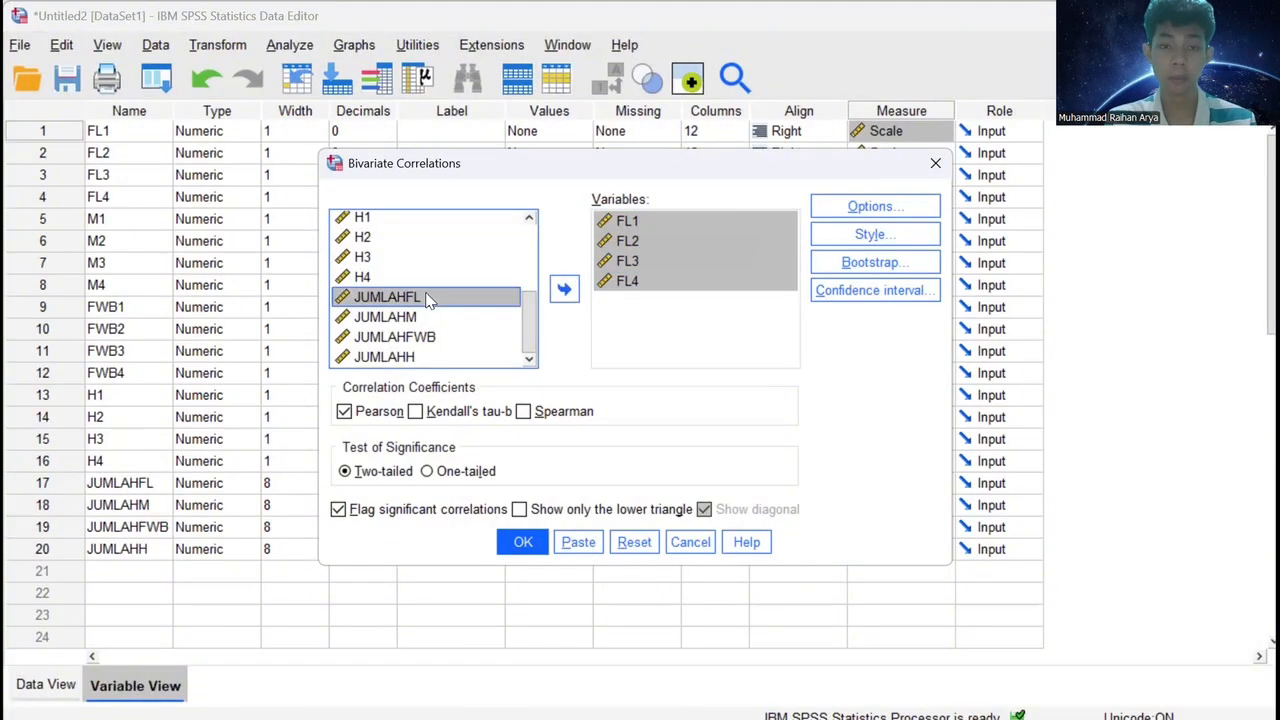
pyautogui.click(564, 289)
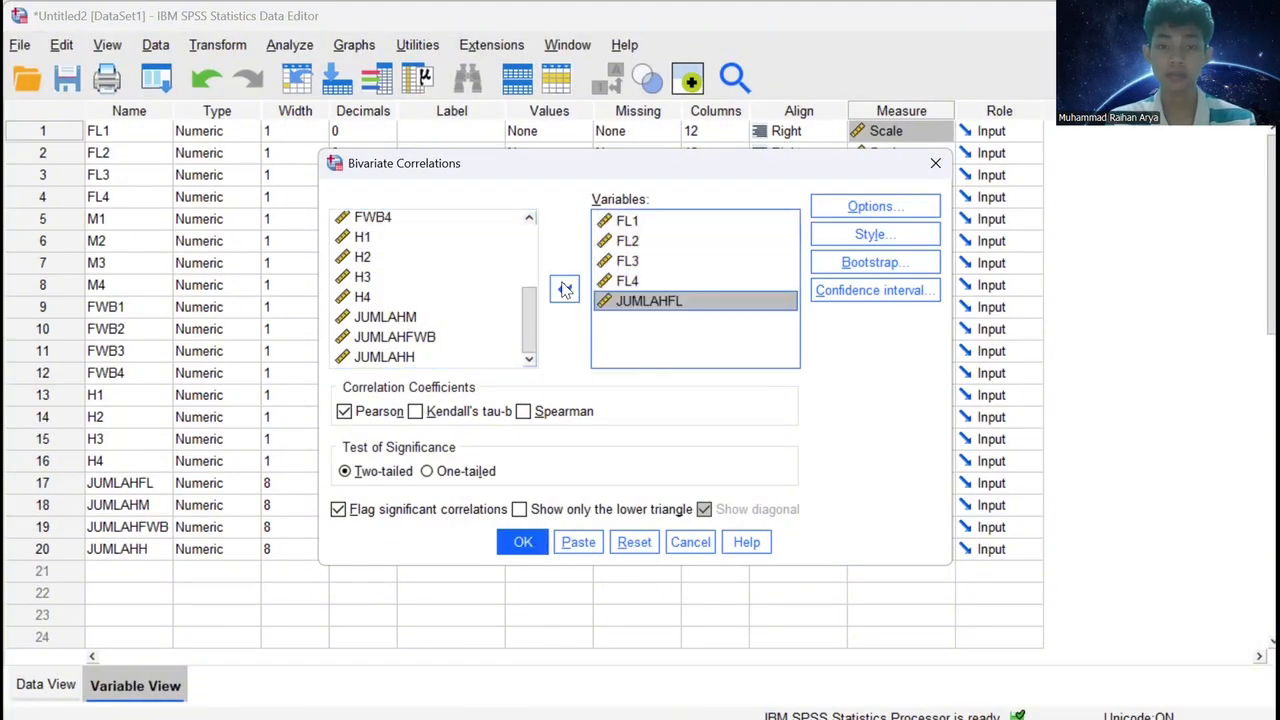
pyautogui.click(524, 543)
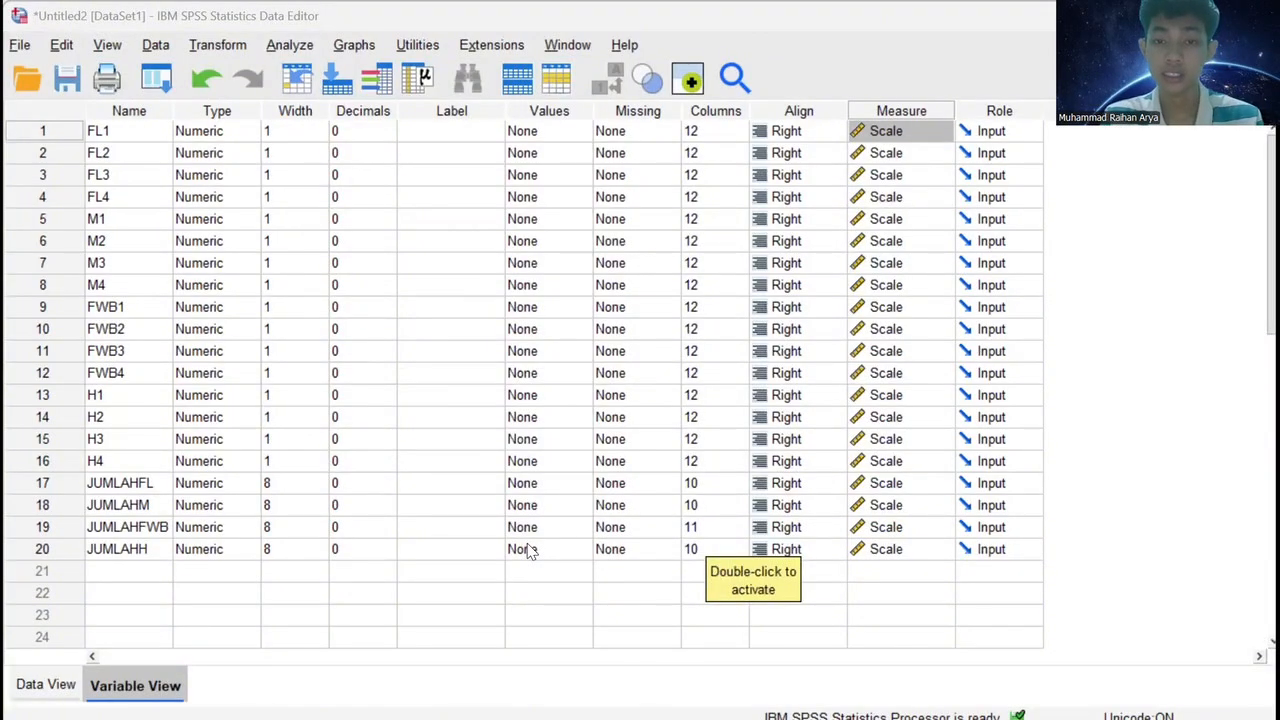
# Reopen the Bivariate Correlations analysis and remove FL1 through FL4 and JUMLAHFL from its variables.
pyautogui.click(616, 27)
pyautogui.moveTo(649, 277)
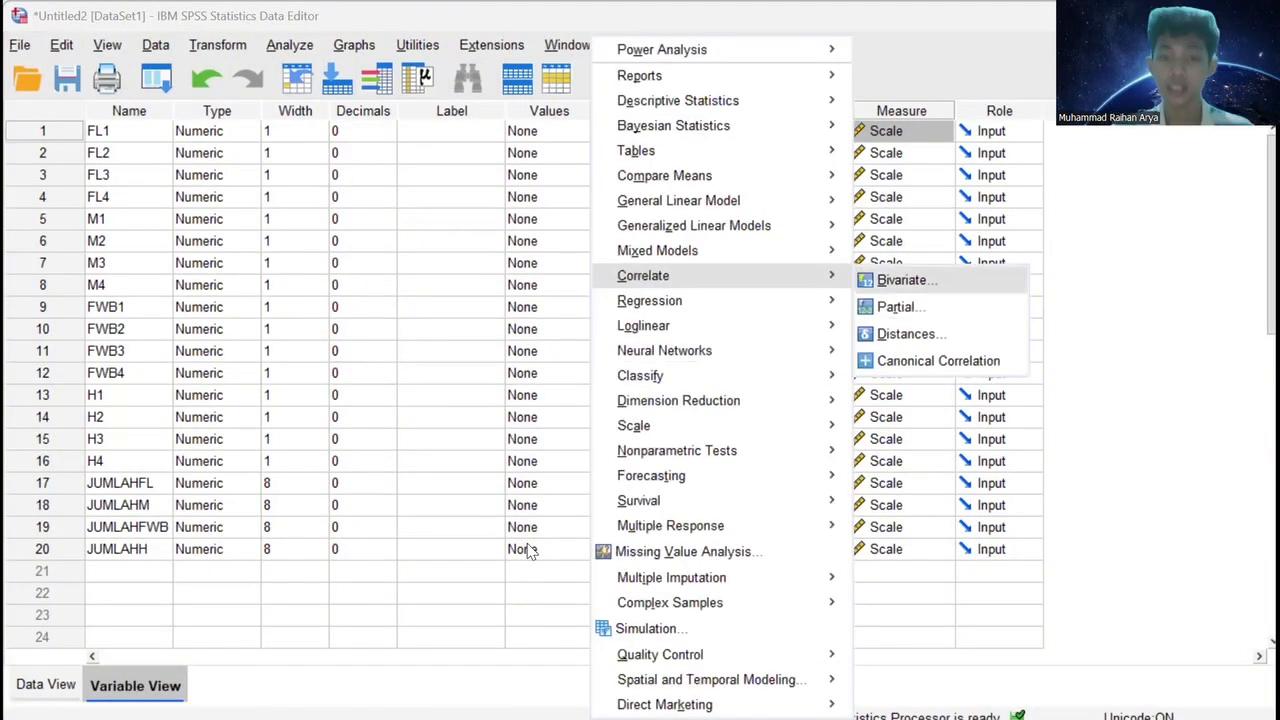
pyautogui.click(906, 280)
pyautogui.click(530, 551)
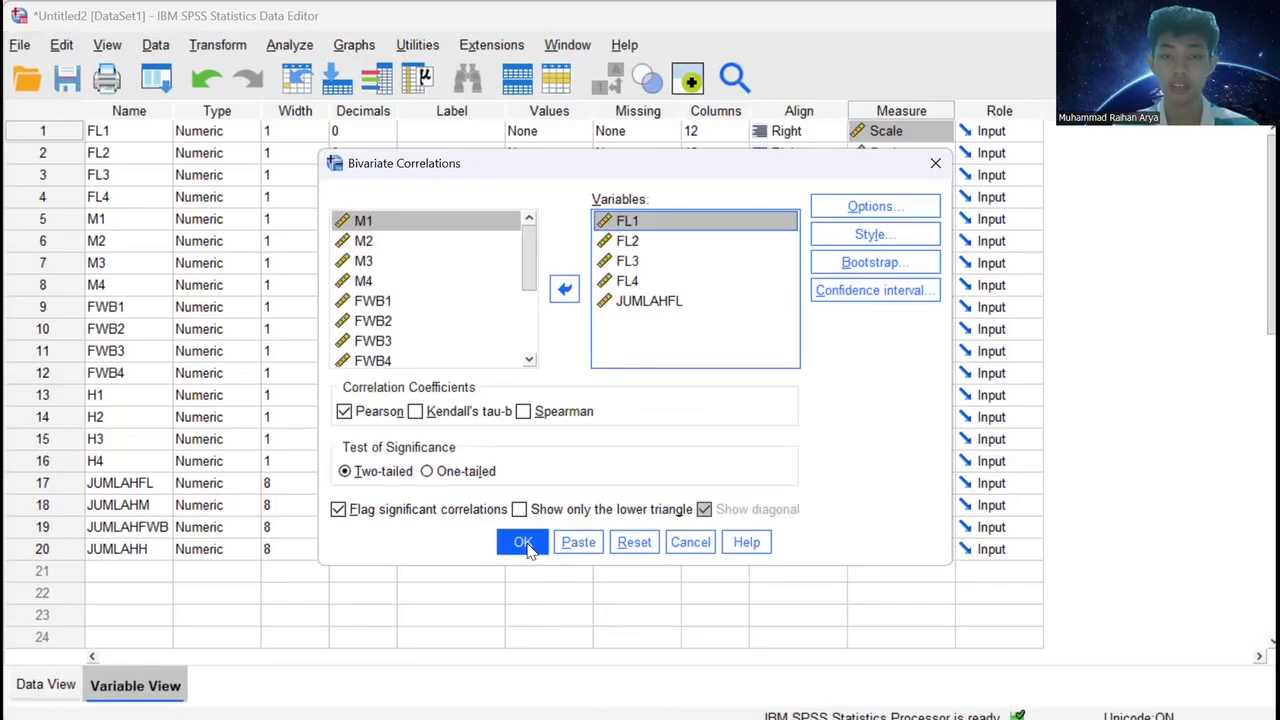
pyautogui.moveTo(628, 221); pyautogui.dragTo(648, 301)
pyautogui.click(565, 289)
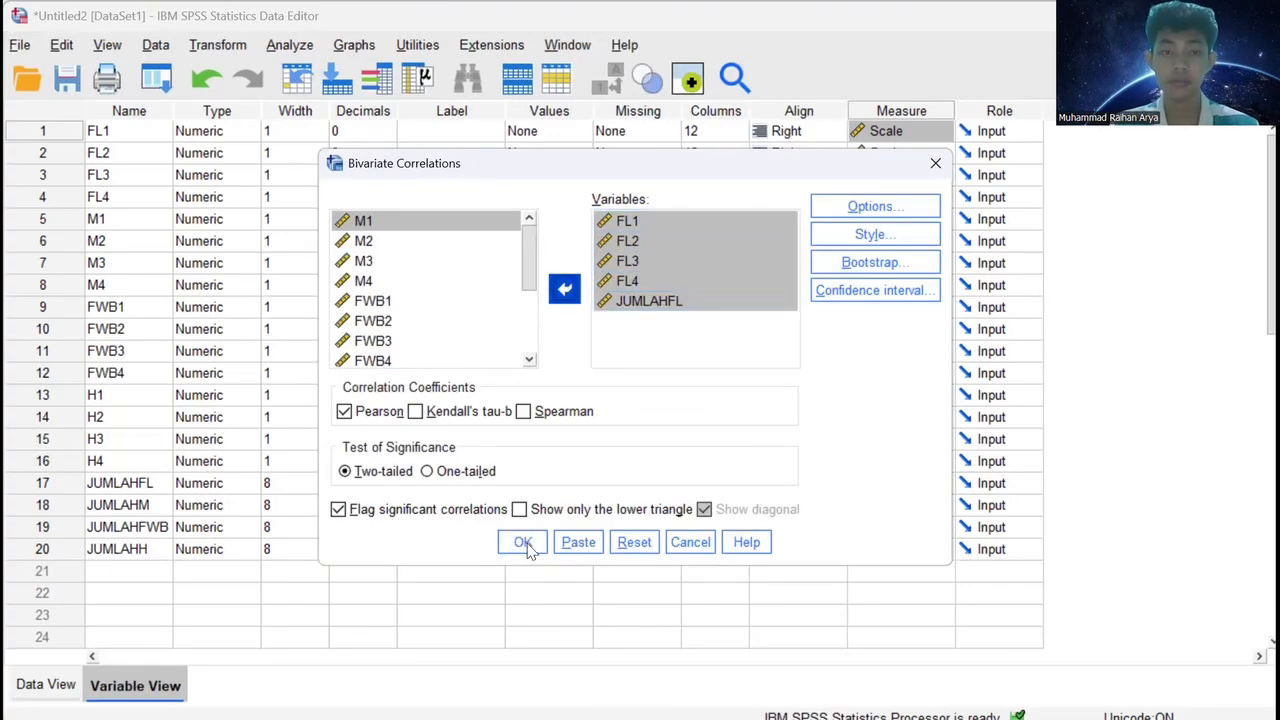
# Add M1, M2, M3 and M4 to the variables to correlate.
pyautogui.click(364, 301)
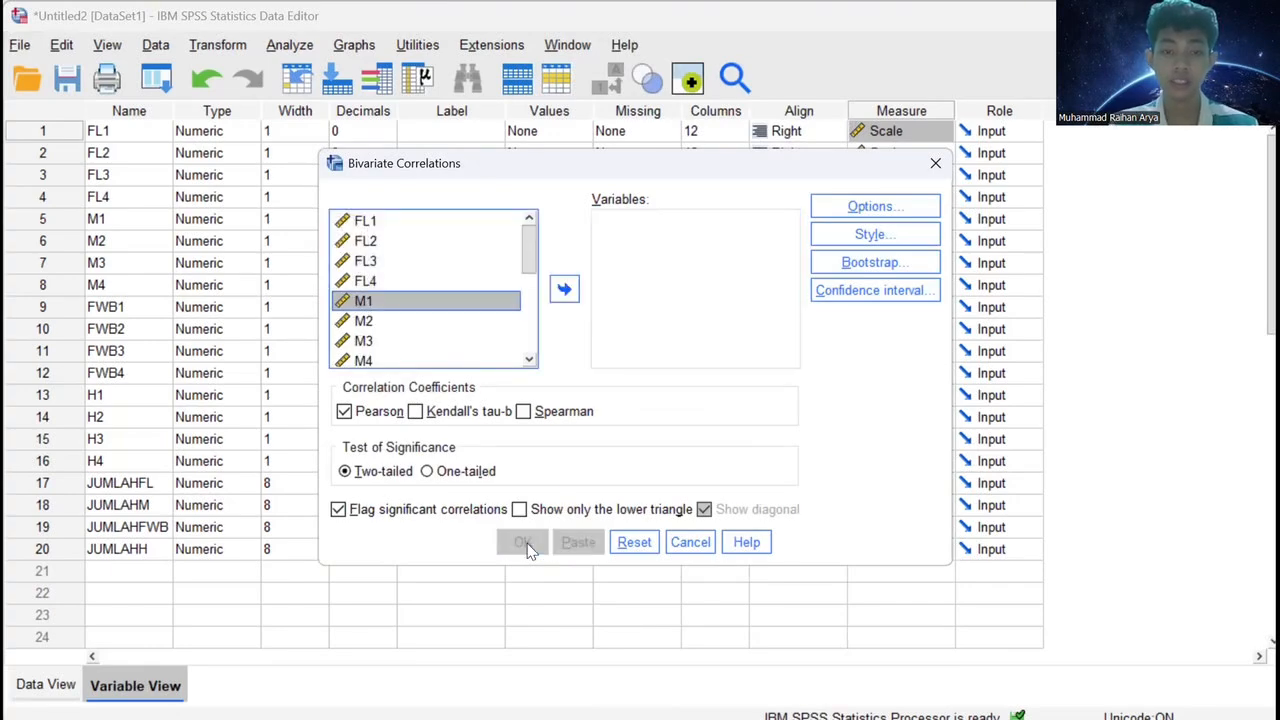
pyautogui.hotkey('shift', 'Down')
pyautogui.hotkey('shift', 'Down')
pyautogui.hotkey('shift', 'Down')
pyautogui.hotkey('shift', 'Down')
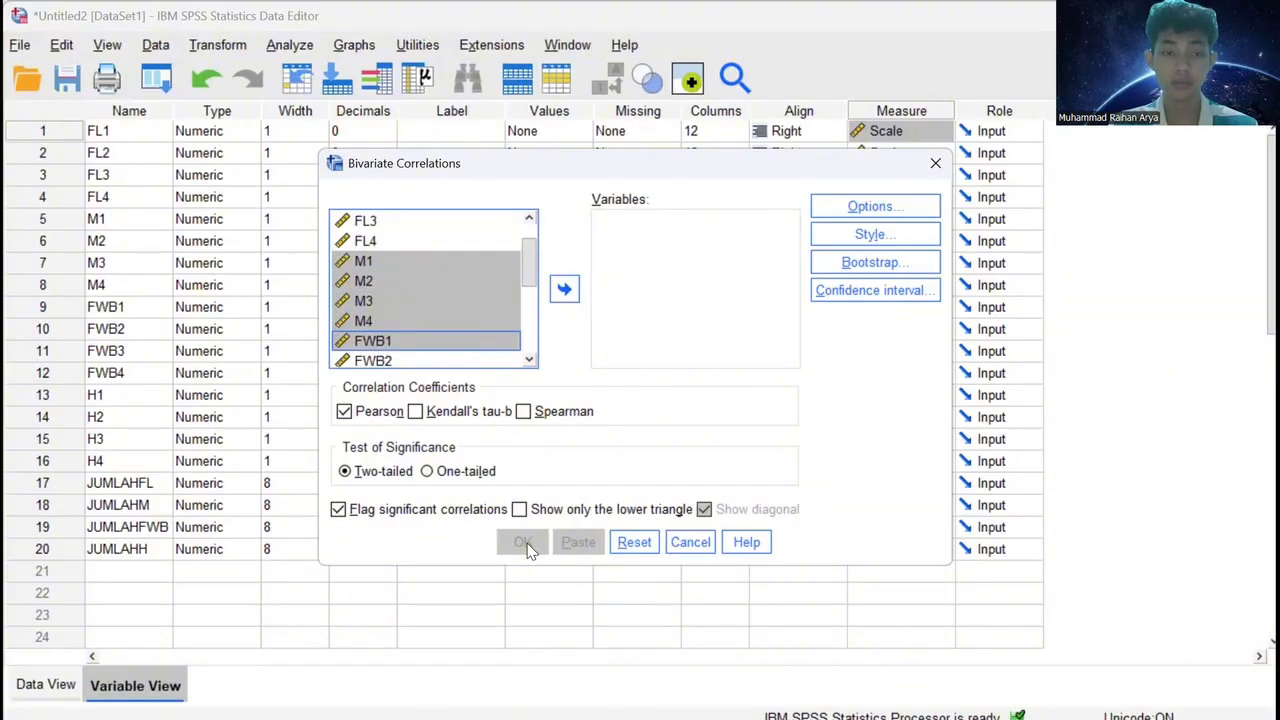
pyautogui.hotkey('shift', 'Up')
pyautogui.click(564, 289)
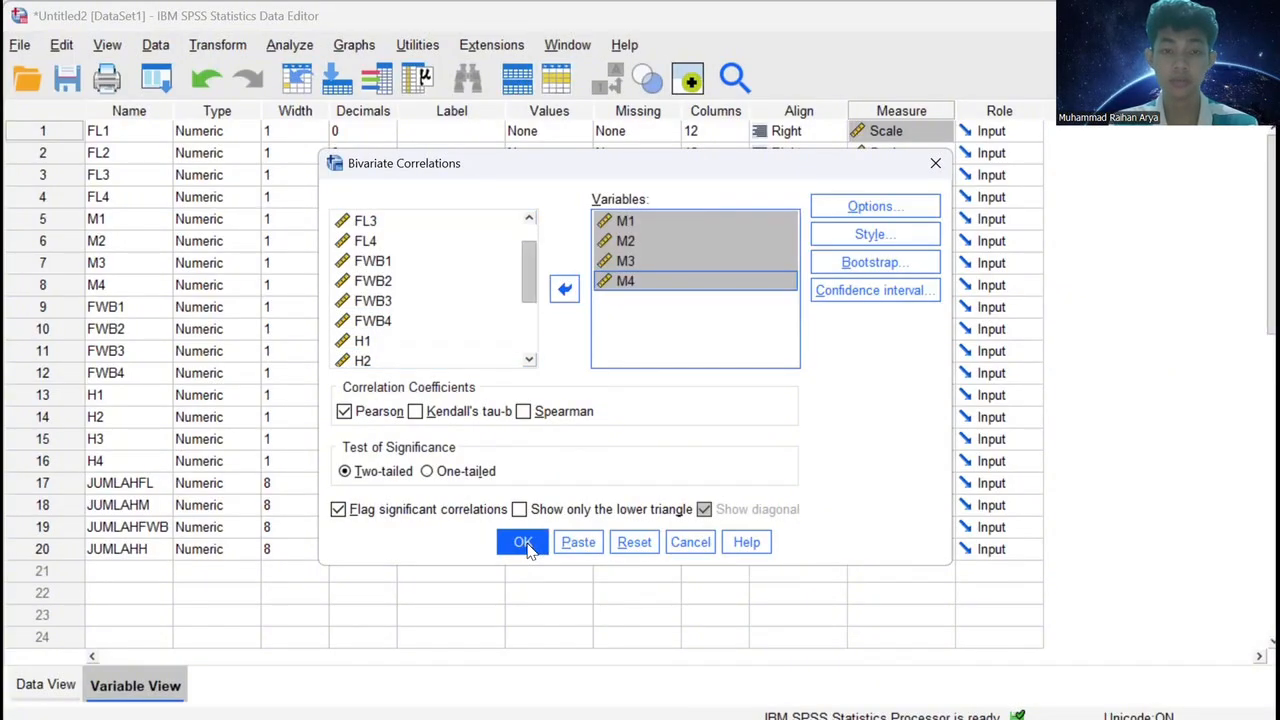
# Add the total JUMLAHM to the analysis and run the two-tailed Pearson correlation.
pyautogui.scroll(-3, 430, 317)
pyautogui.click(386, 317)
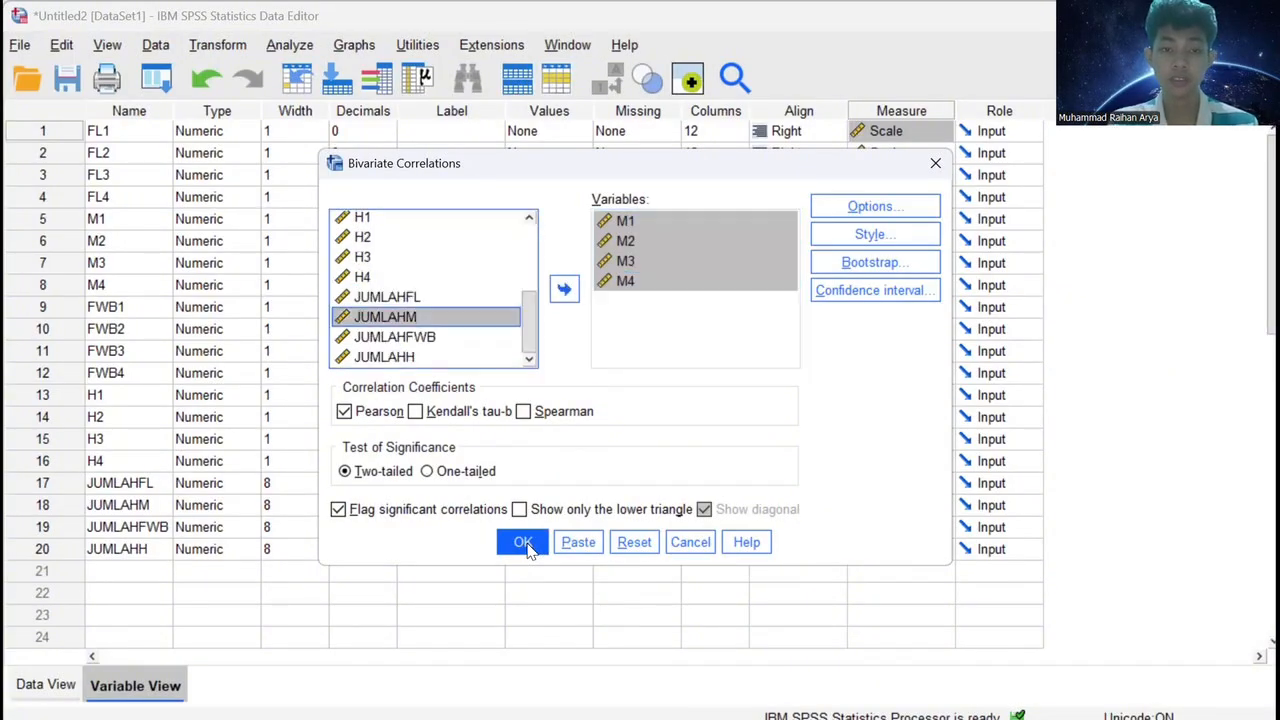
pyautogui.click(564, 289)
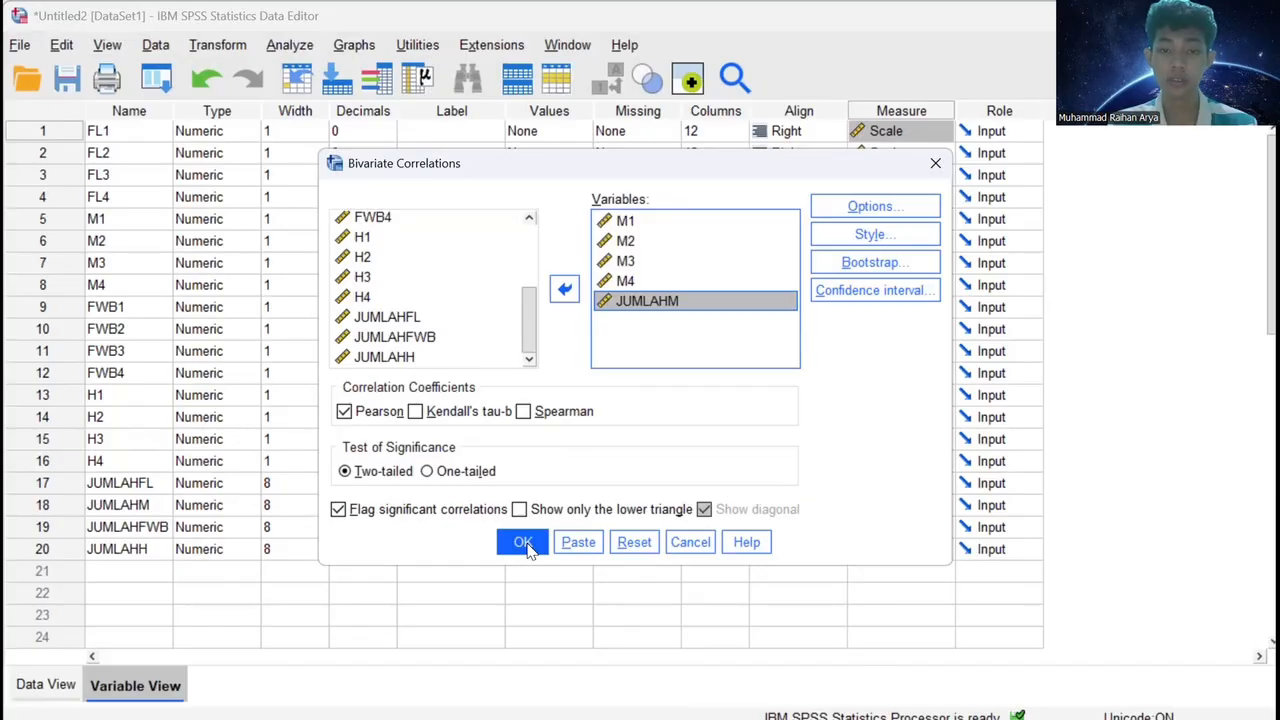
pyautogui.click(523, 542)
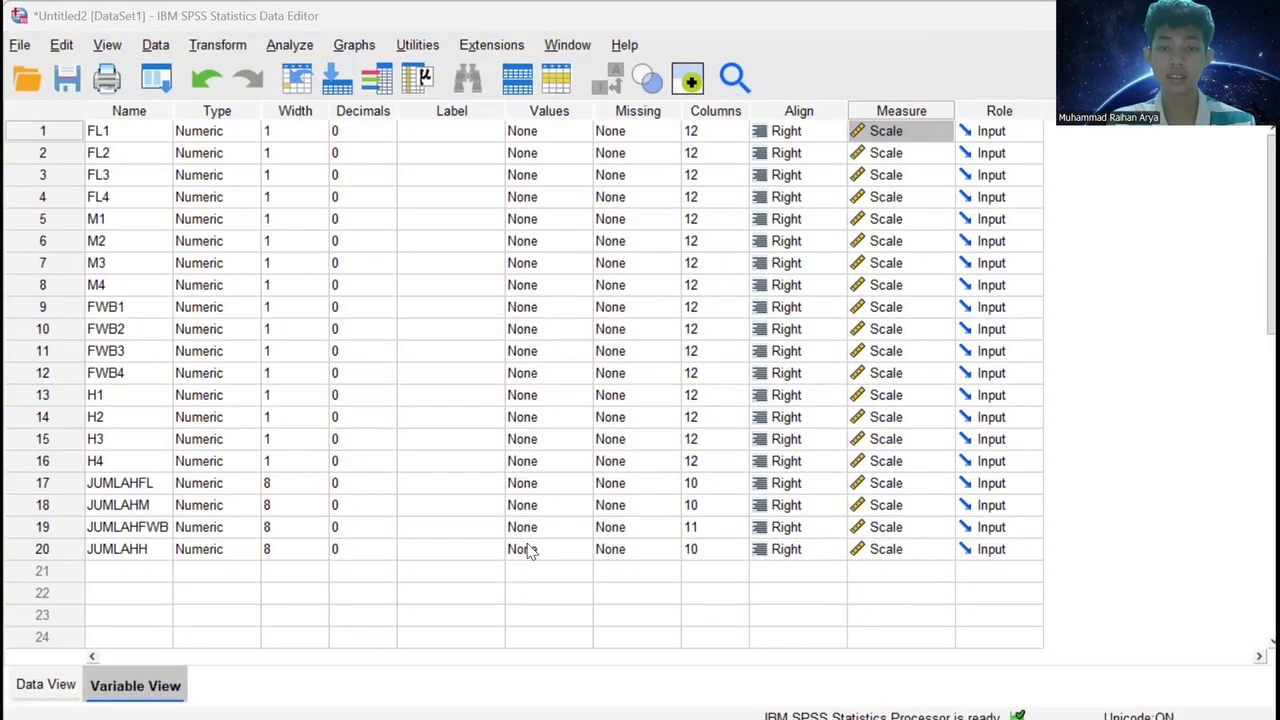
# Reopen the Bivariate Correlations analysis and remove M1 through M4 and JUMLAHM from its variables.
pyautogui.hotkey('alt', 'a')
pyautogui.press('c')
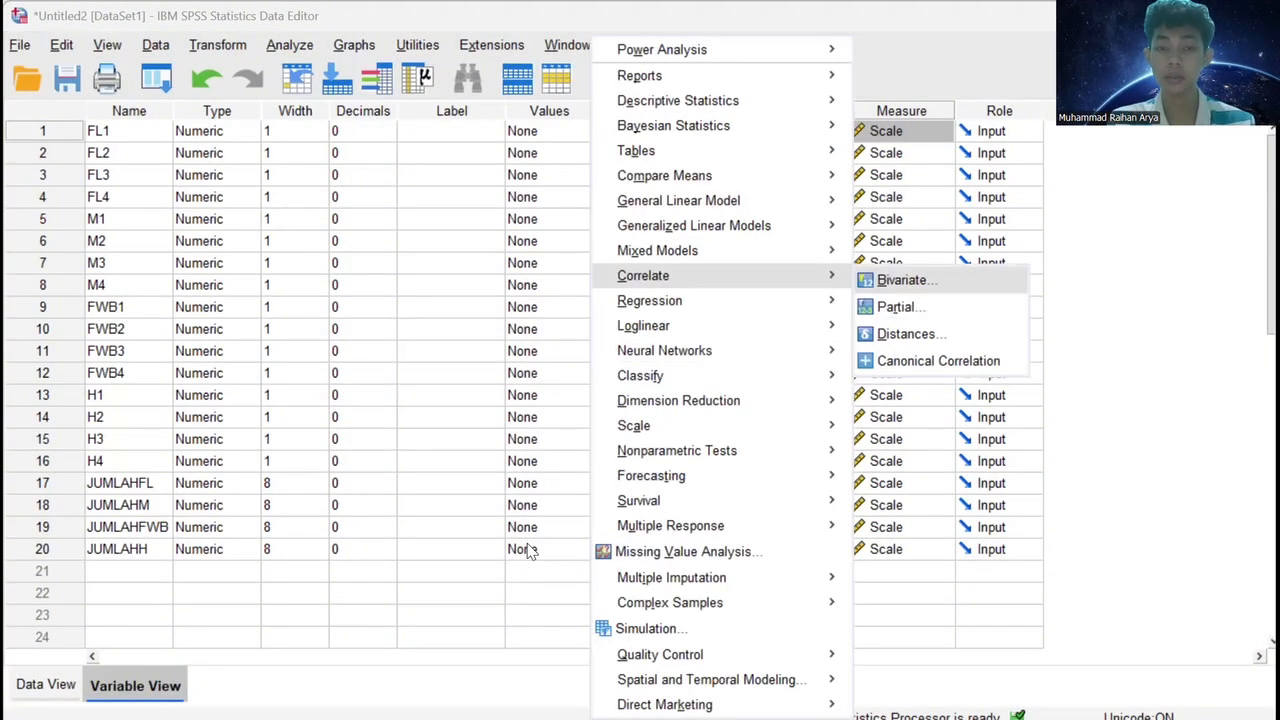
pyautogui.press('Return')
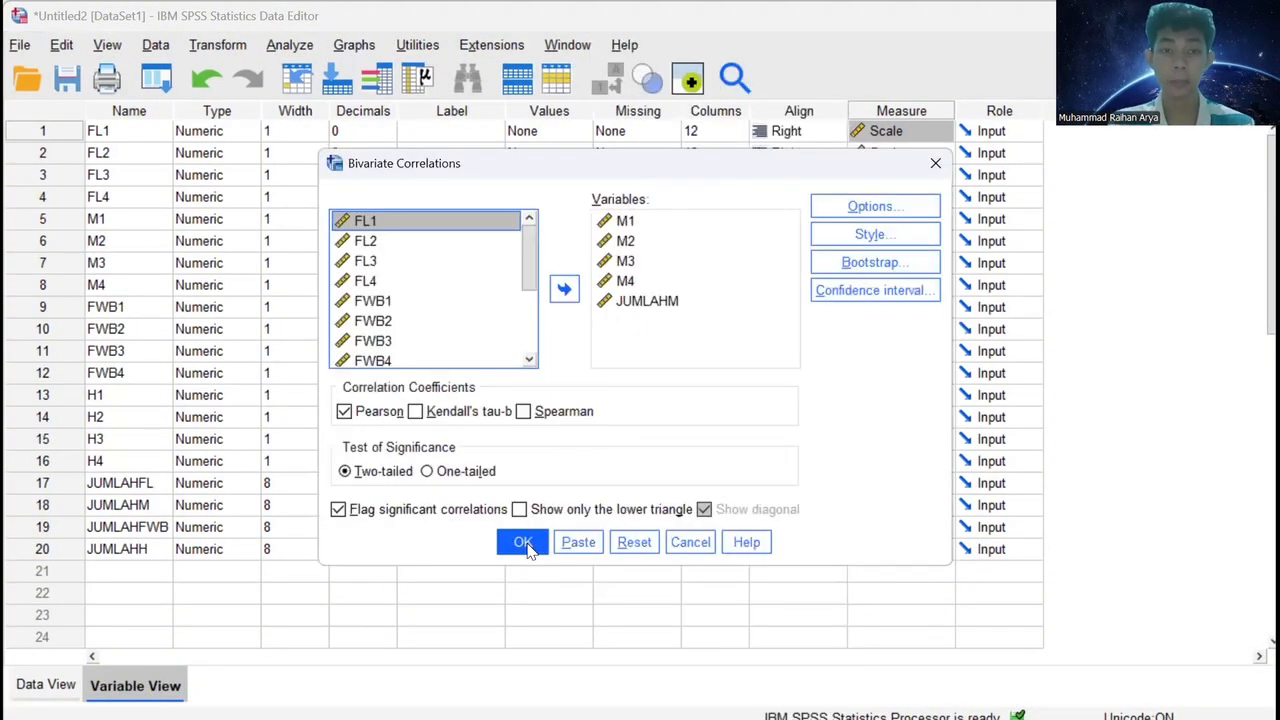
pyautogui.press('Tab')
pyautogui.hotkey('shift', 'Down')
pyautogui.hotkey('shift', 'Down')
pyautogui.hotkey('shift', 'Down')
pyautogui.hotkey('shift', 'Down')
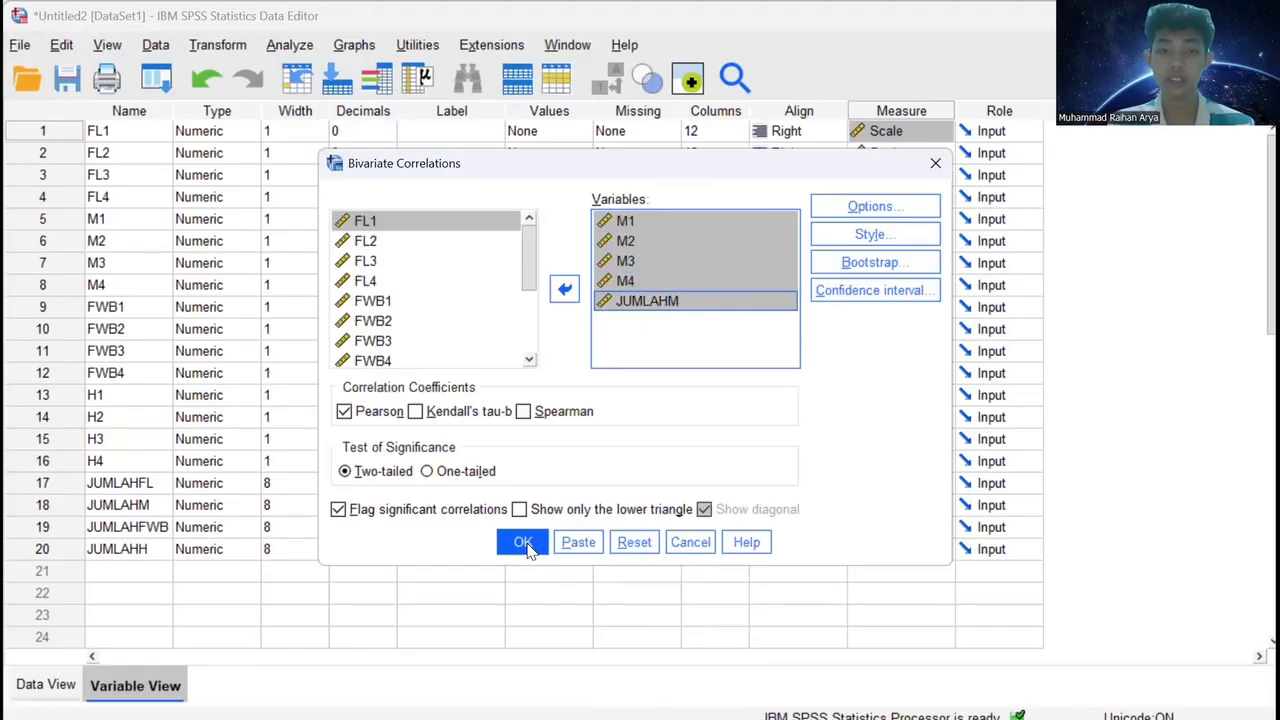
pyautogui.click(565, 289)
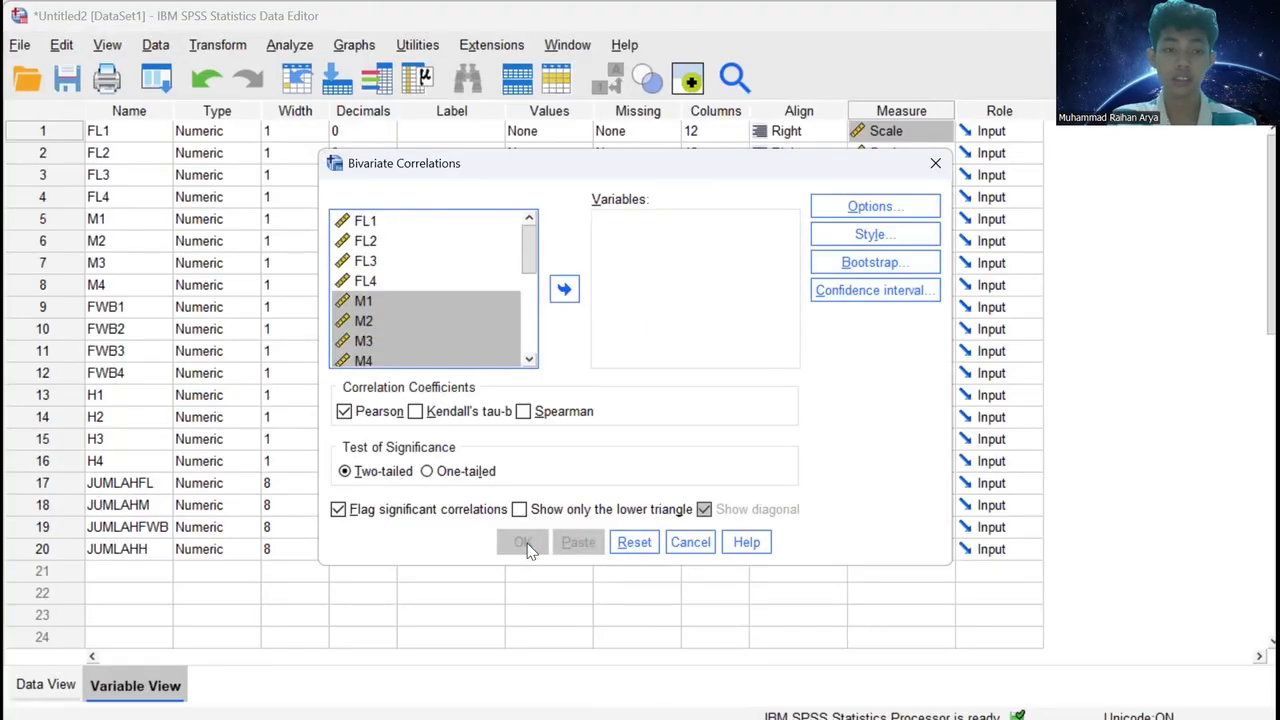
# Add FWB1, FWB2, FWB3 and FWB4 to the variables to correlate.
pyautogui.scroll(-1, 364, 262)
pyautogui.press('Down')
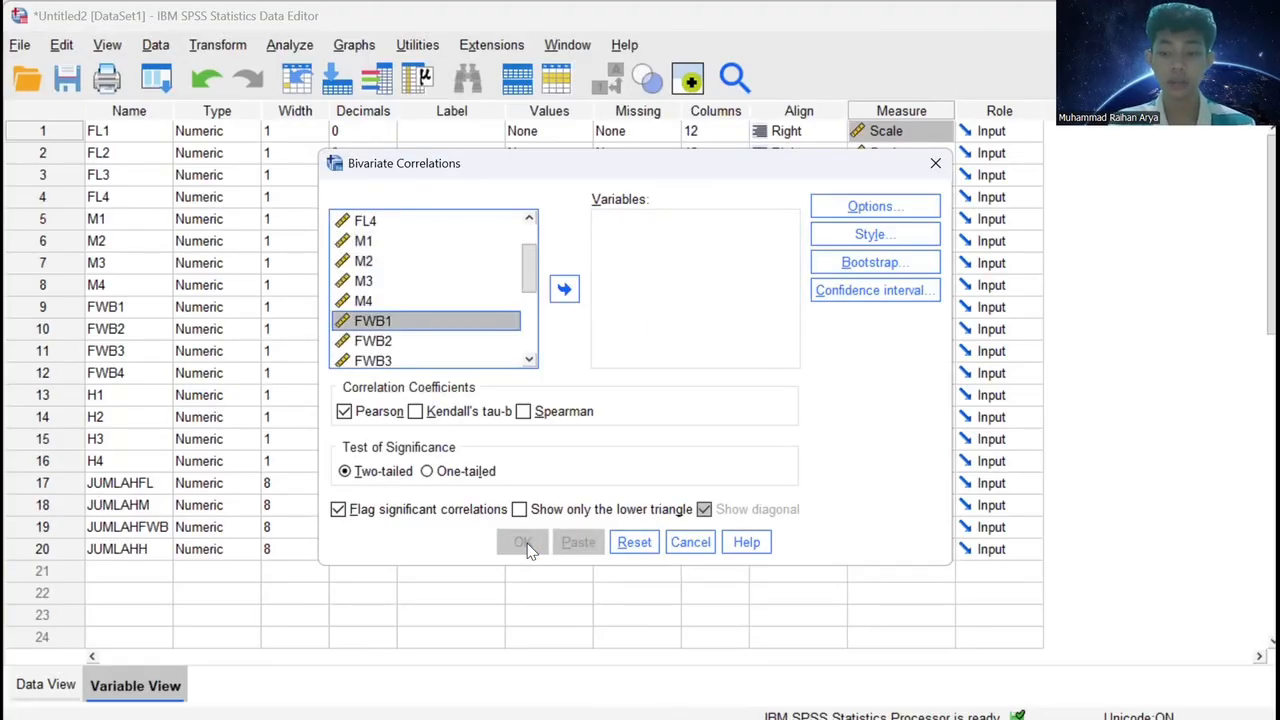
pyautogui.hotkey('shift', 'Down')
pyautogui.hotkey('shift', 'Down')
pyautogui.hotkey('shift', 'Down')
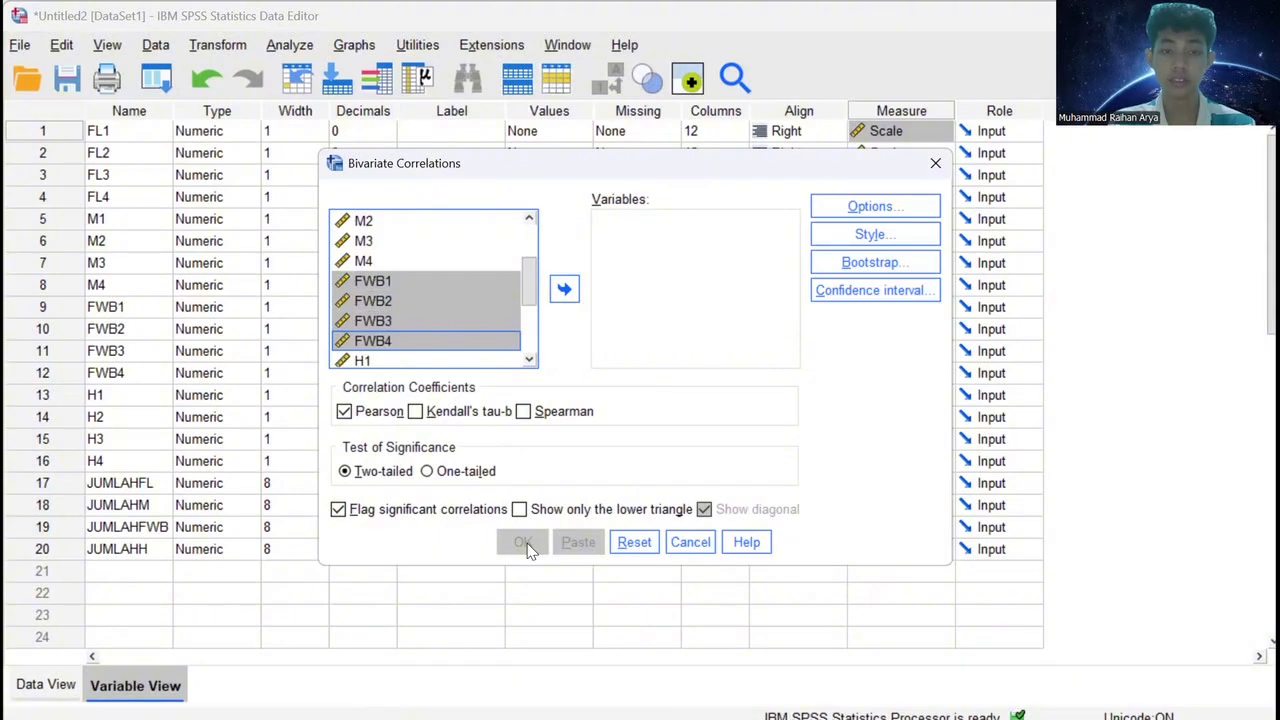
pyautogui.click(565, 289)
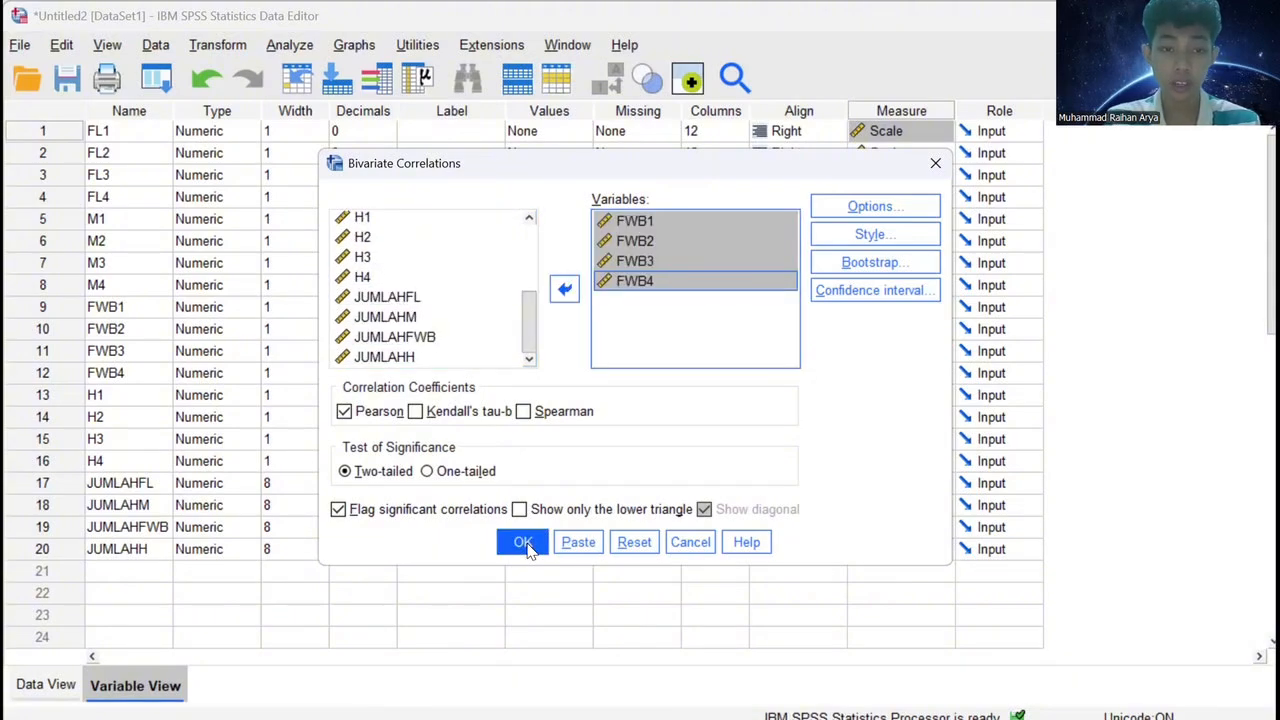
# Add the total JUMLAHFWB to the analysis and run the two-tailed Pearson correlation.
pyautogui.click(395, 337)
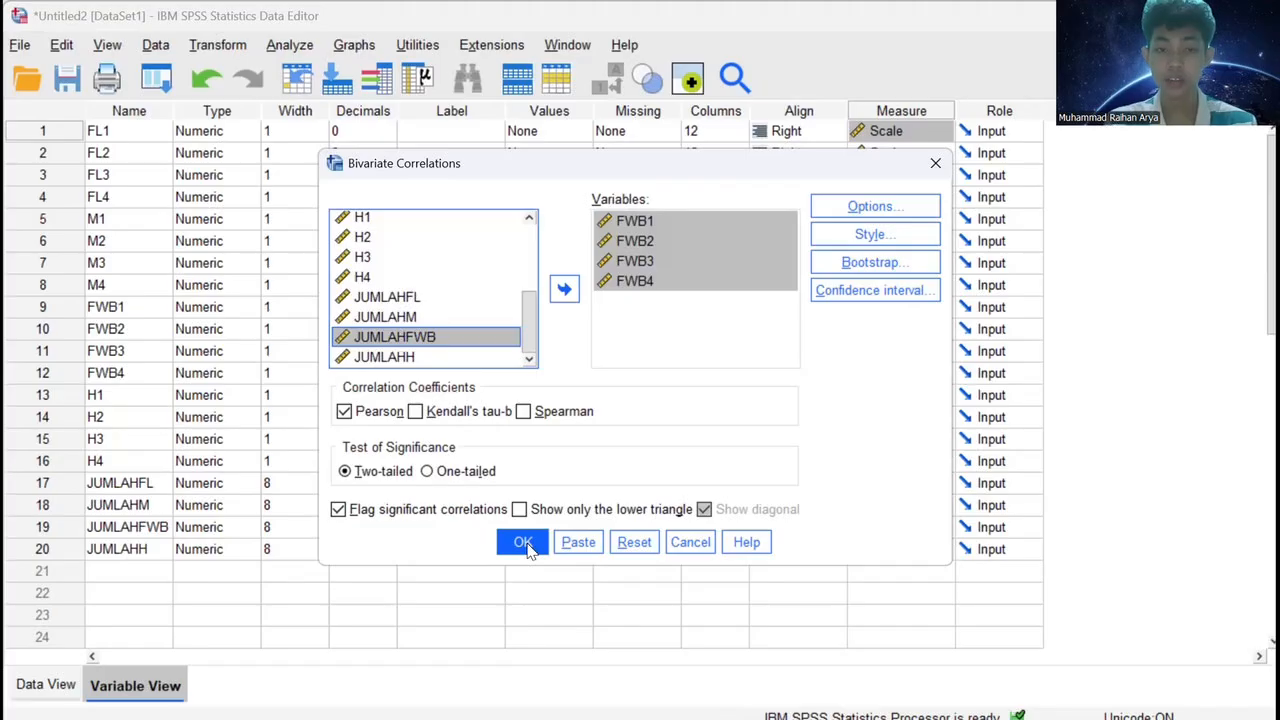
pyautogui.click(565, 289)
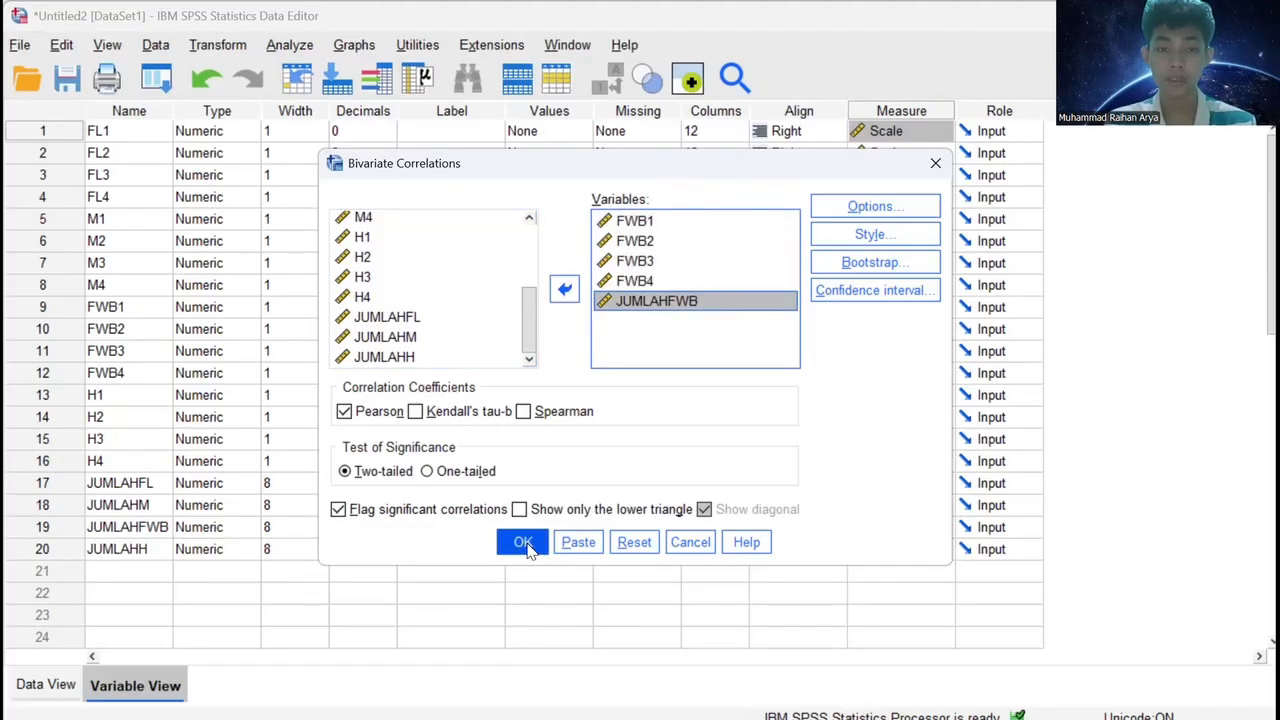
pyautogui.click(523, 542)
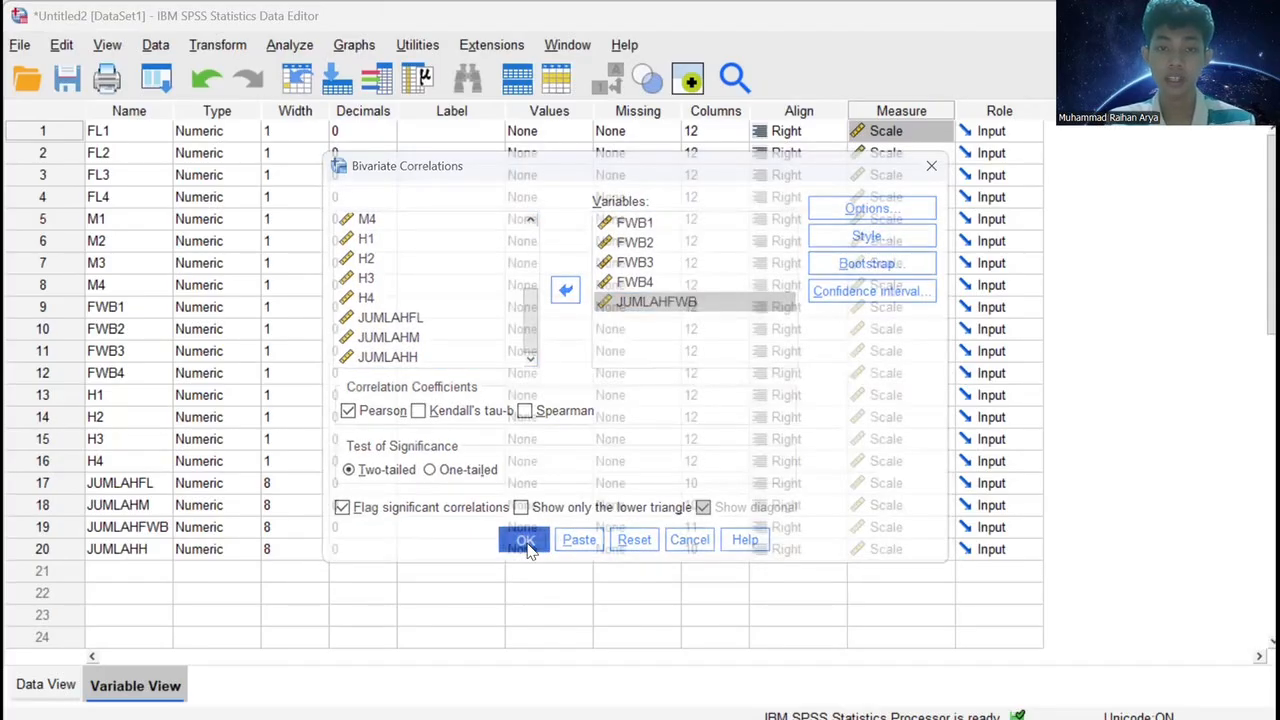
# Reopen the Bivariate Correlations analysis and remove FWB1 through FWB4 and JUMLAHFWB from its variables.
pyautogui.hotkey('alt', 'a')
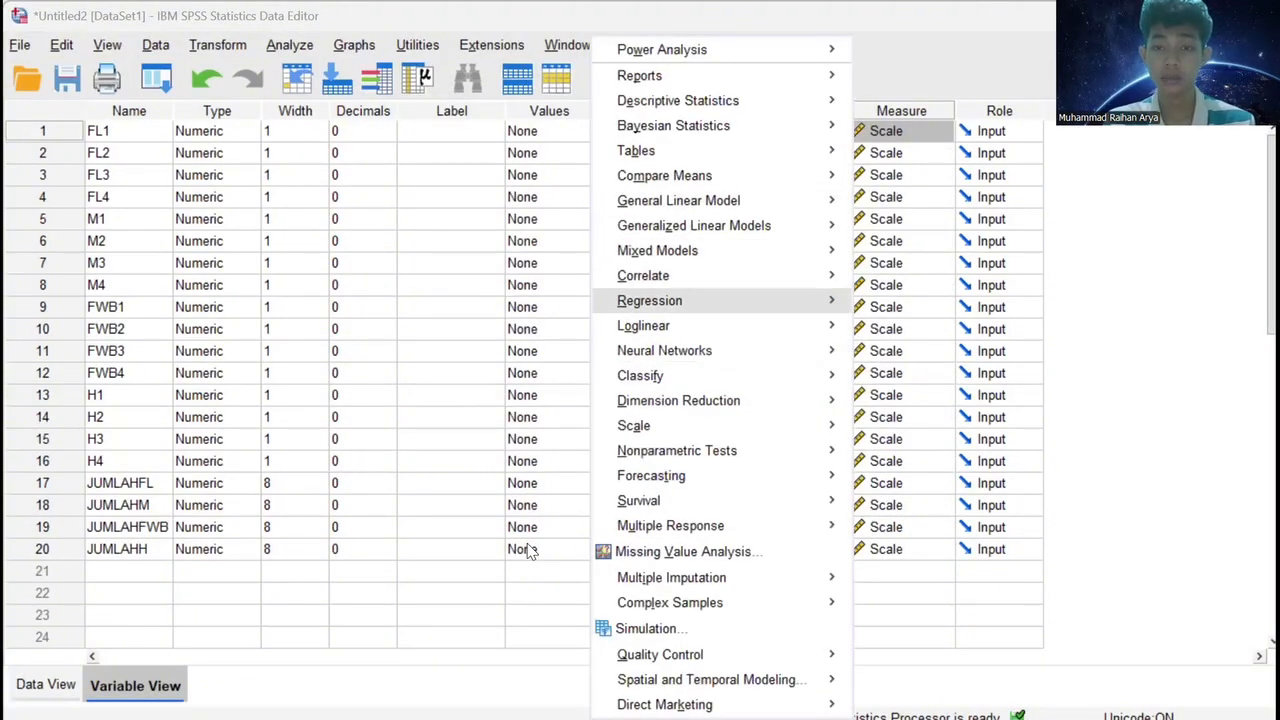
pyautogui.press('Up')
pyautogui.press('Right')
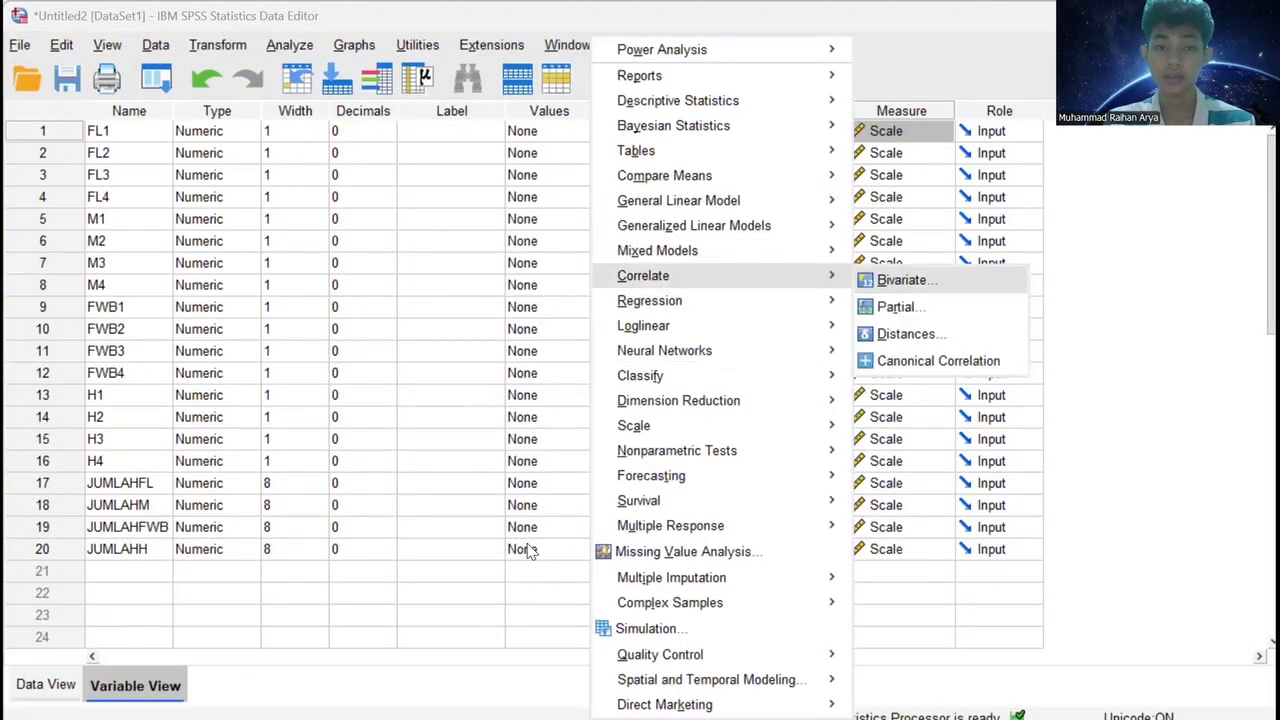
pyautogui.press('Return')
pyautogui.hotkey('shift', 'Down')
pyautogui.hotkey('shift', 'Down')
pyautogui.hotkey('shift', 'Down')
pyautogui.hotkey('shift', 'Down')
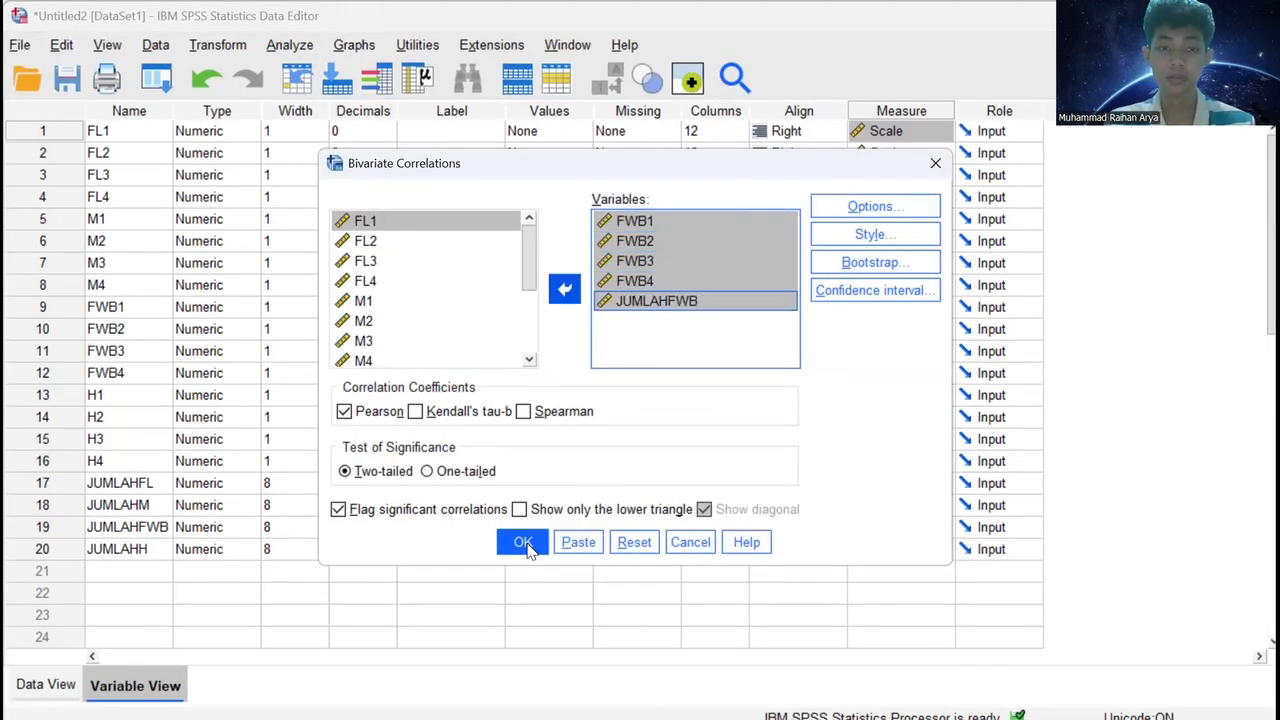
pyautogui.press('space')
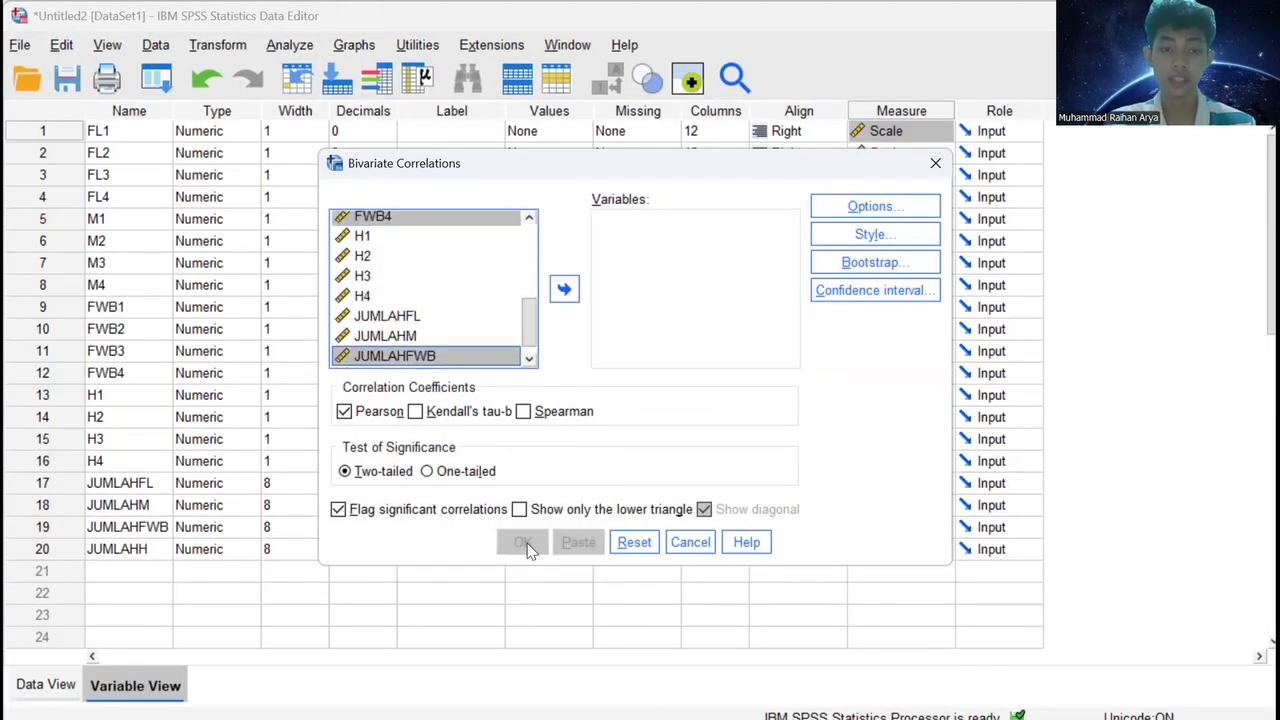
# Add H1, H2, H3 and H4 to the variables to correlate.
pyautogui.hotkey('shift', 'Up')
pyautogui.hotkey('shift', 'Up')
pyautogui.hotkey('shift', 'Up')
pyautogui.hotkey('shift', 'Up')
pyautogui.hotkey('shift', 'Up')
pyautogui.hotkey('shift', 'Up')
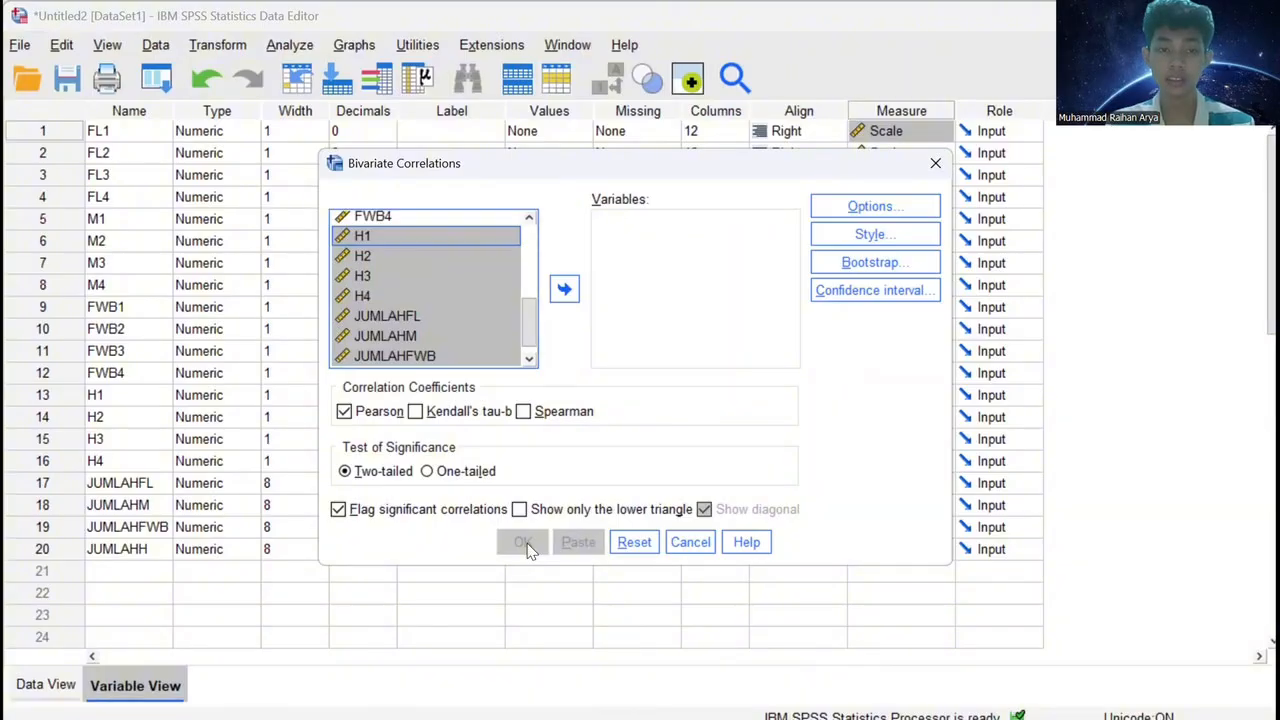
pyautogui.press('Down')
pyautogui.press('Up')
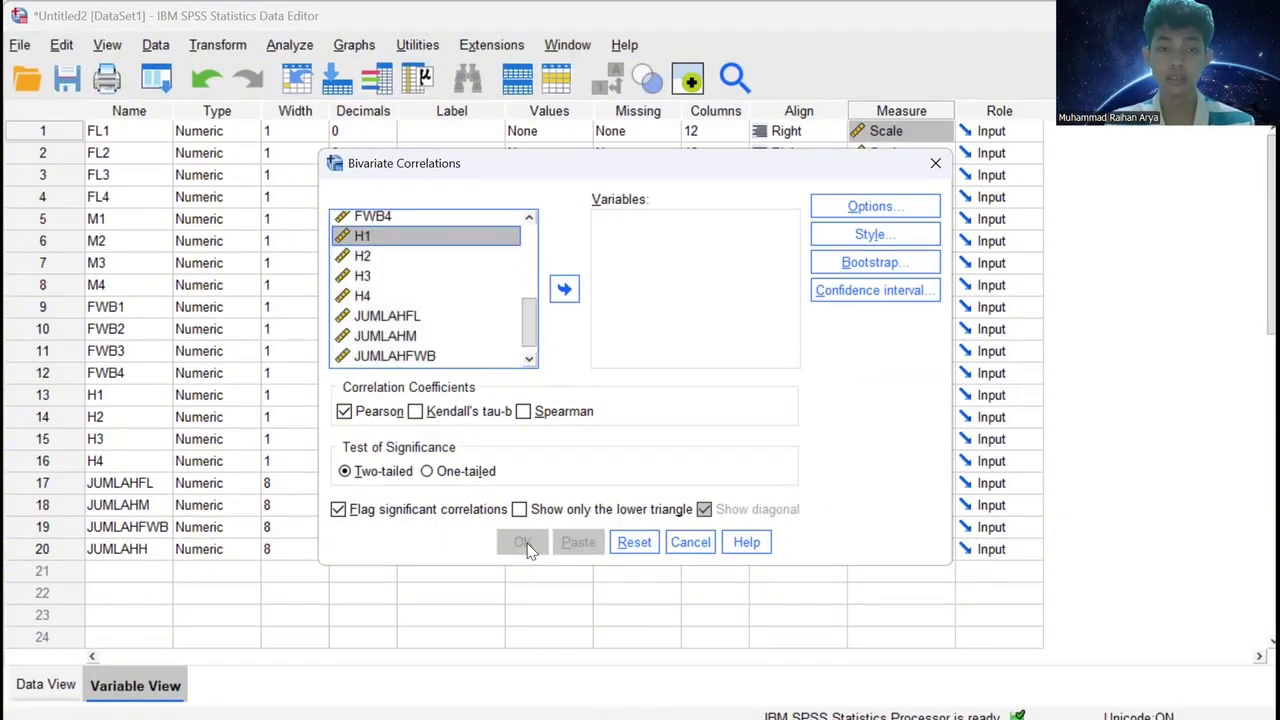
pyautogui.hotkey('shift', 'Down')
pyautogui.hotkey('shift', 'Down')
pyautogui.hotkey('shift', 'Down')
pyautogui.hotkey('shift', 'Down')
pyautogui.hotkey('shift', 'Up')
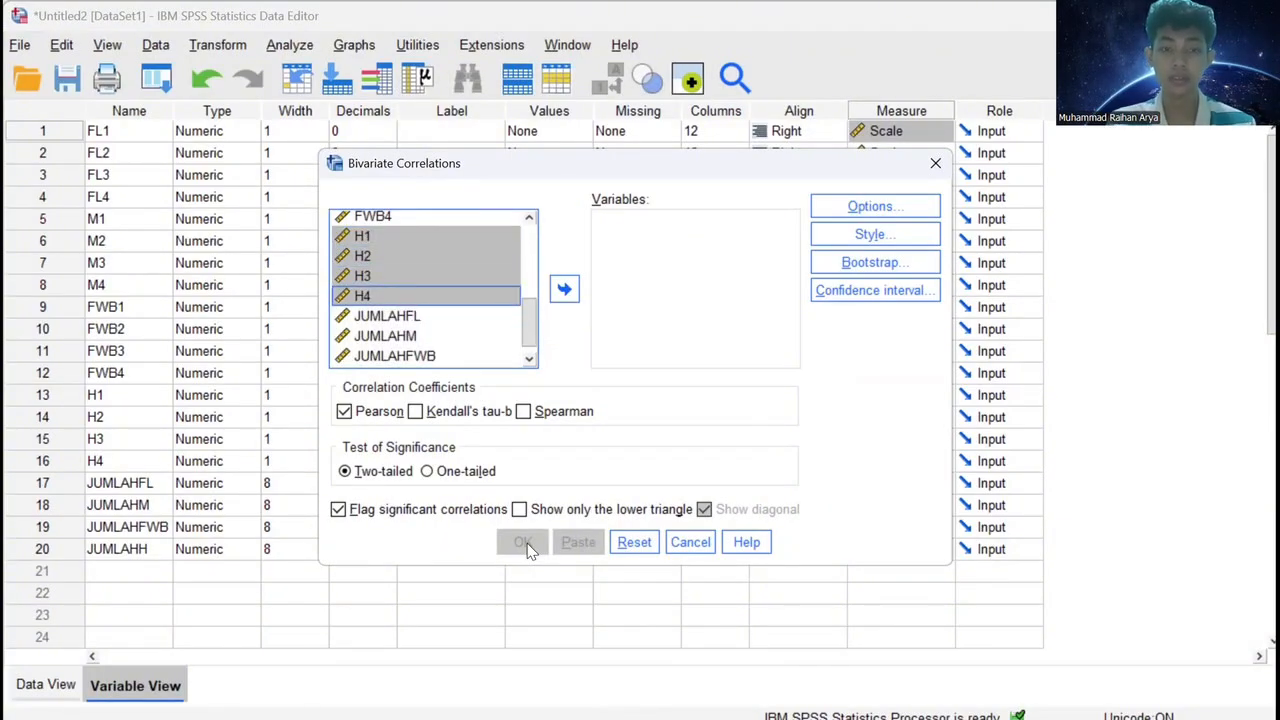
pyautogui.press('Tab')
pyautogui.press('space')
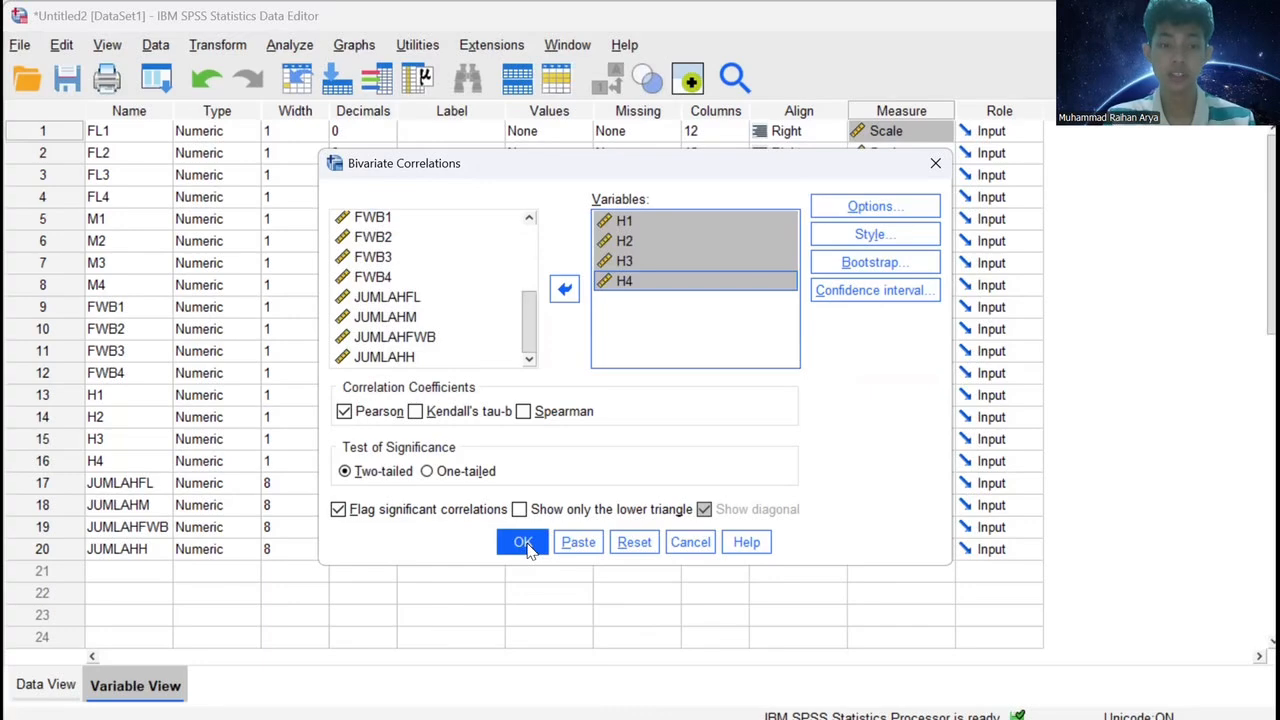
# Add the total JUMLAHH to the analysis and run the two-tailed Pearson correlation.
pyautogui.hotkey('shift', 'Tab')
pyautogui.hotkey('shift', 'Tab')
pyautogui.press('End')
pyautogui.press('Tab')
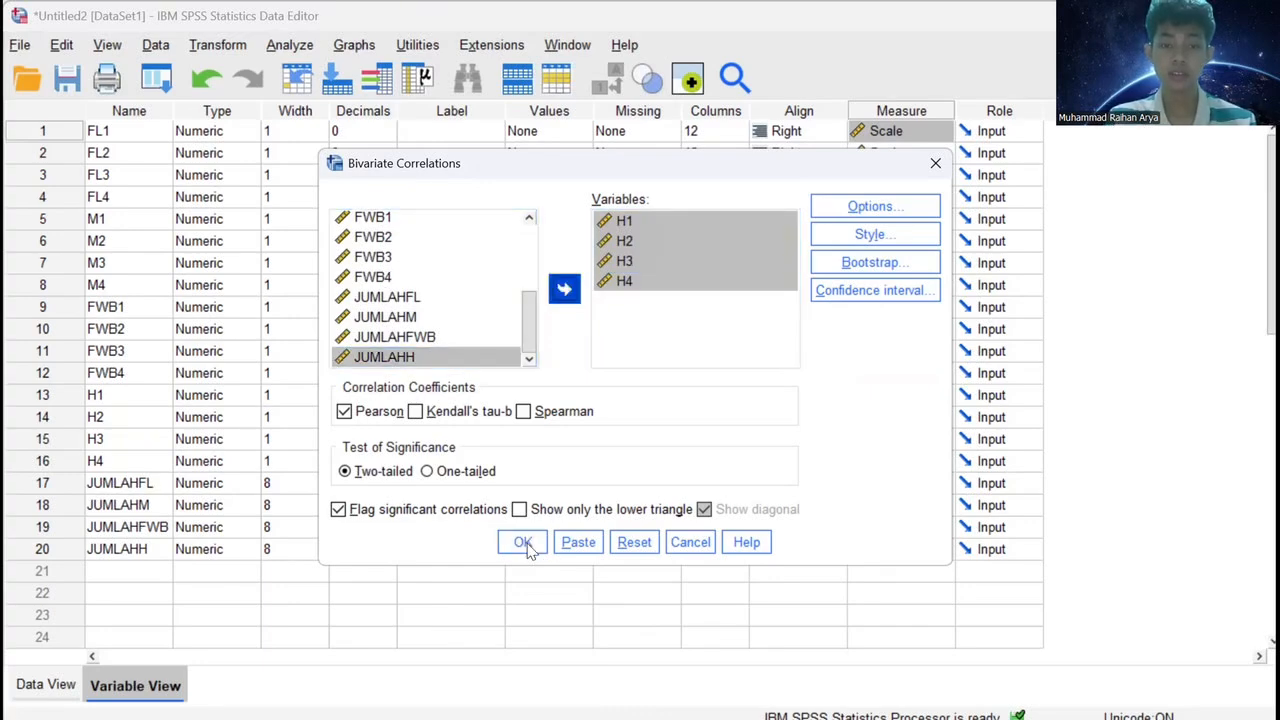
pyautogui.press('space')
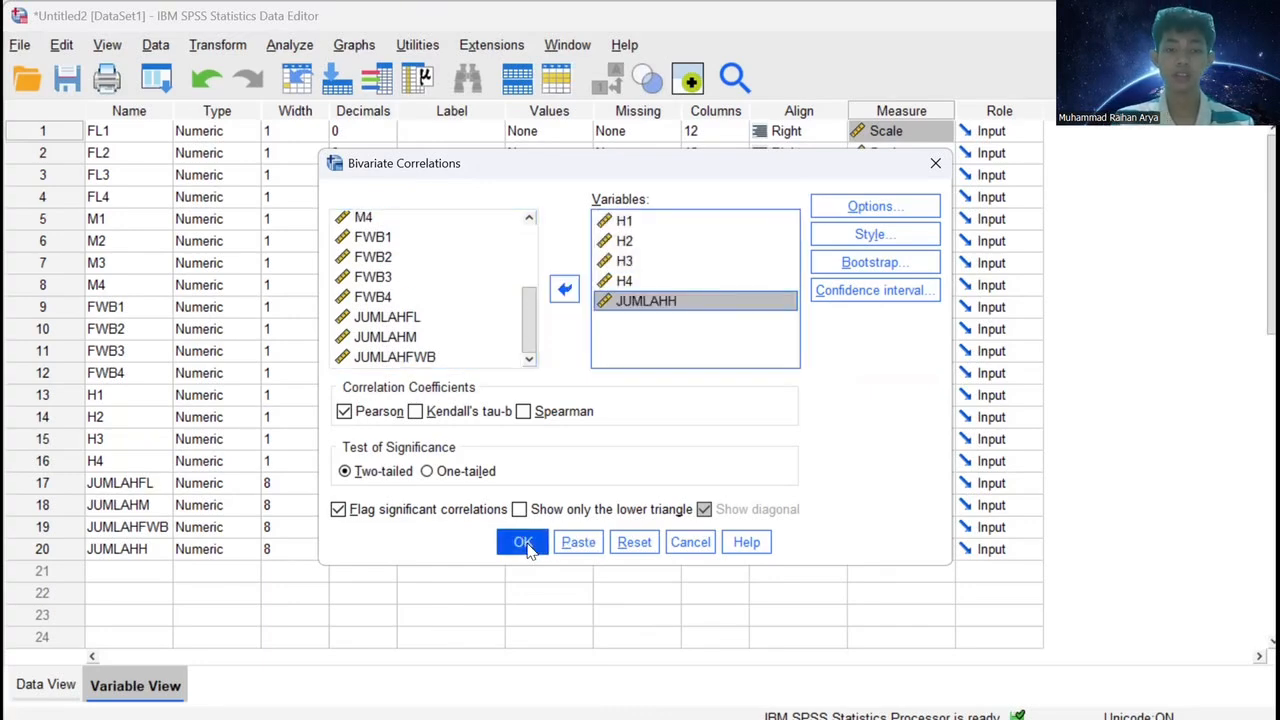
pyautogui.click(524, 544)
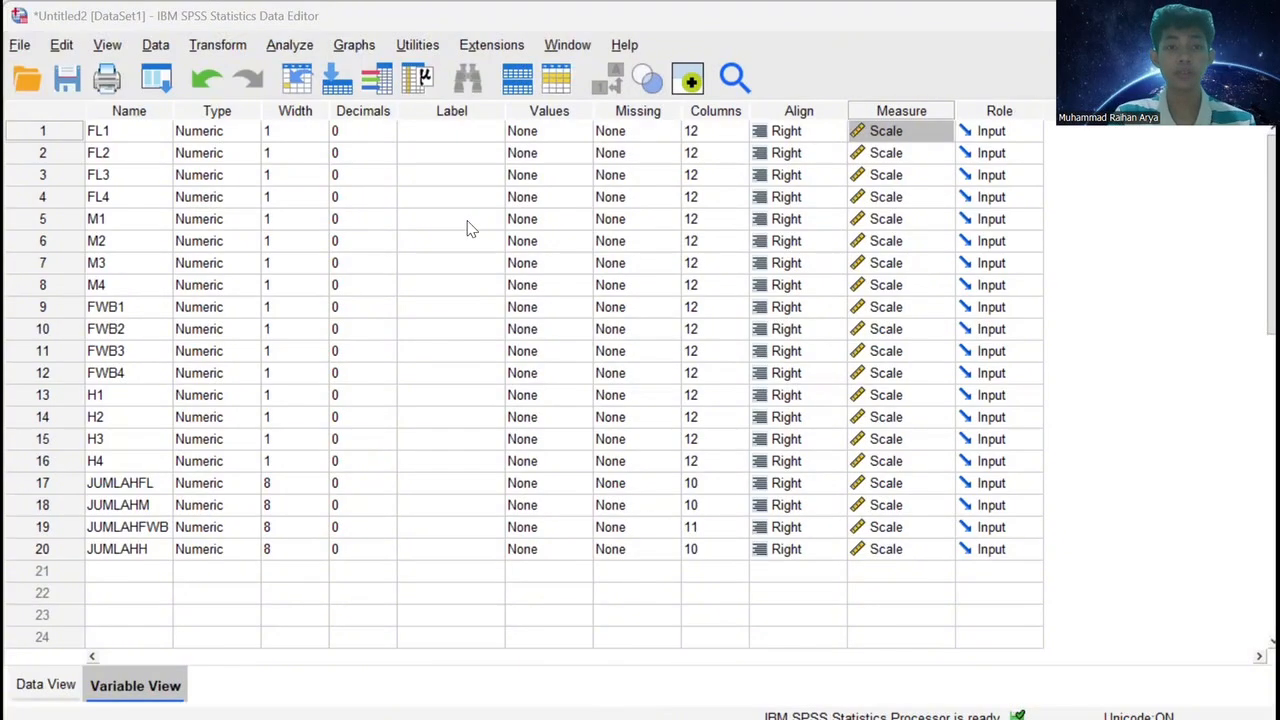
# Open the scale Reliability Analysis and remove H1 through H4 from its items.
pyautogui.click(293, 52)
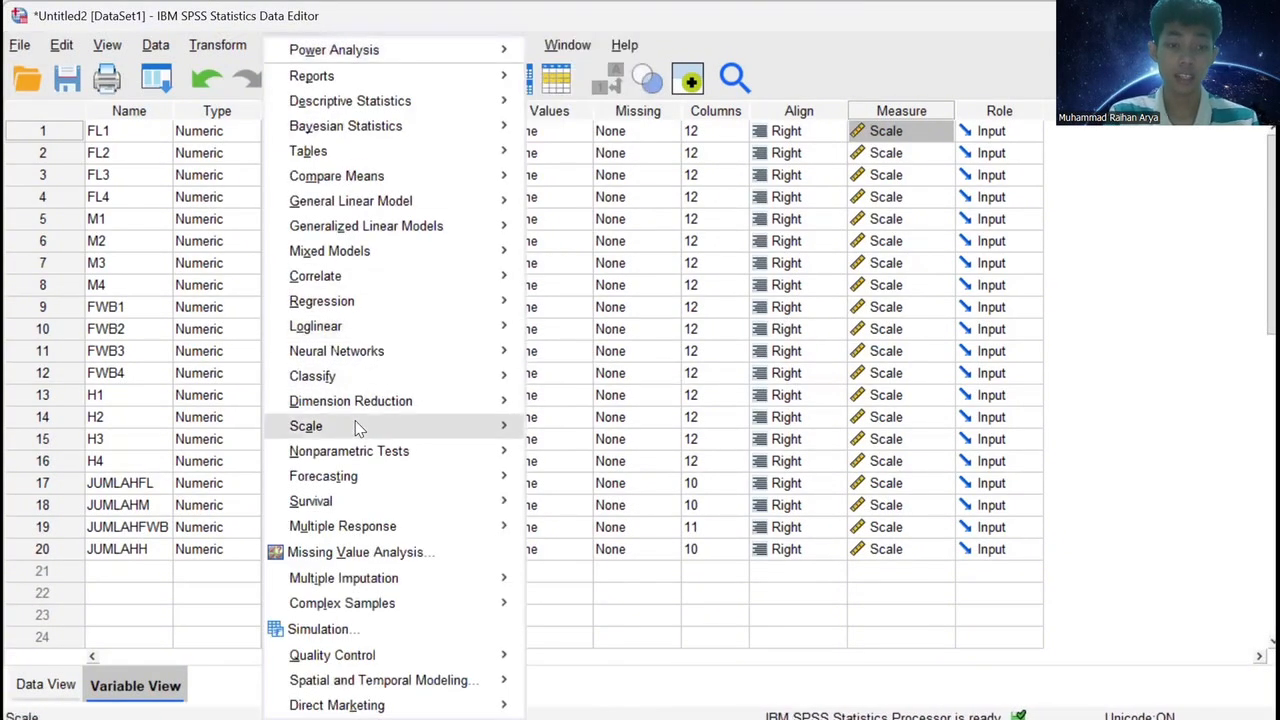
pyautogui.moveTo(348, 428)
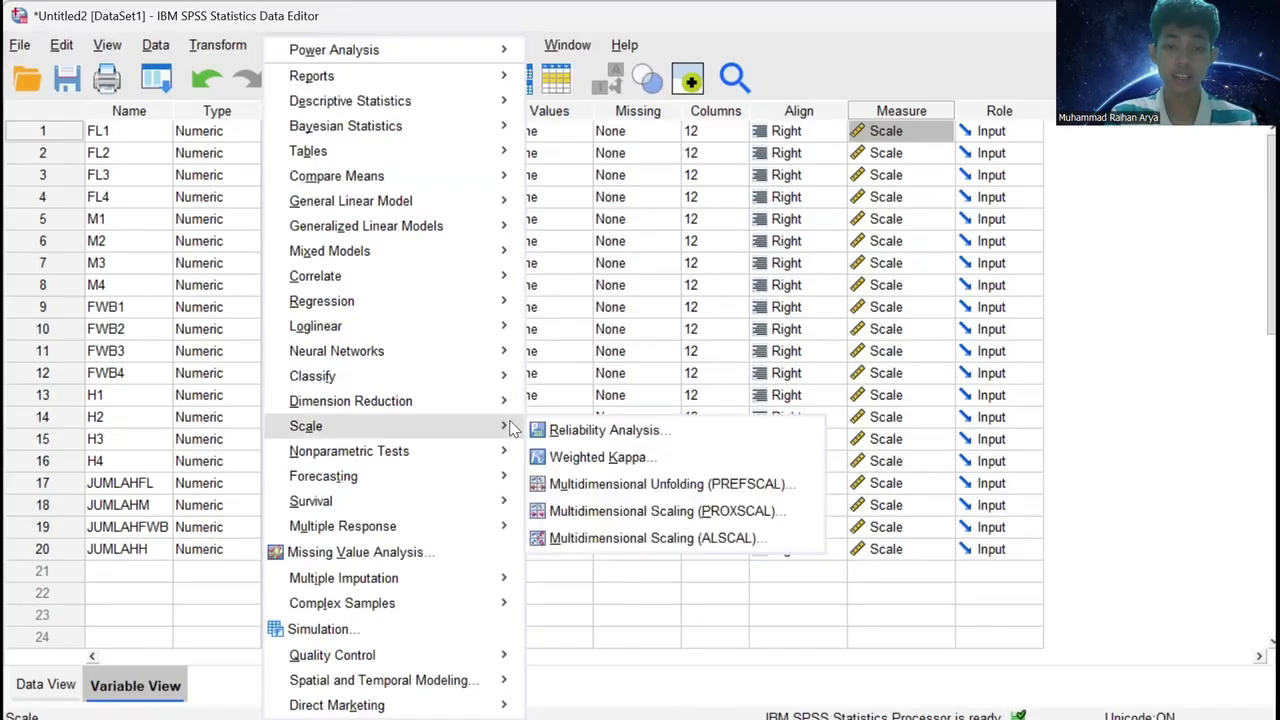
pyautogui.click(553, 430)
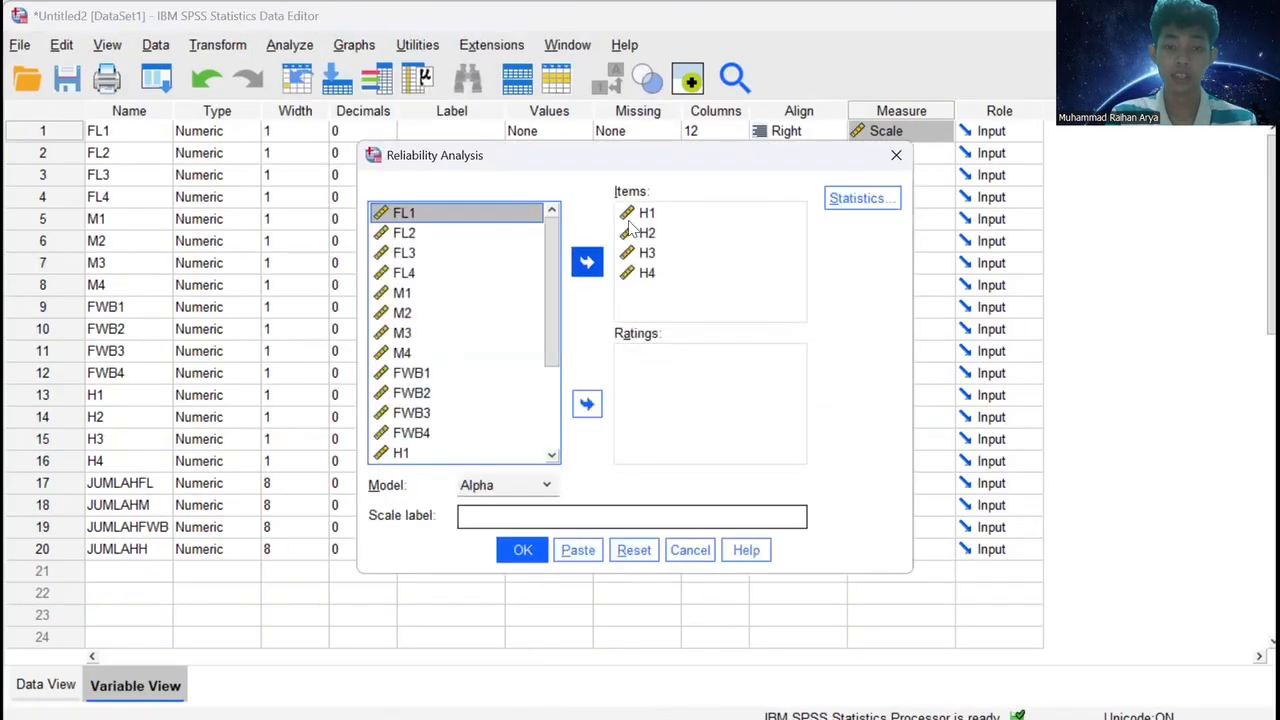
pyautogui.click(650, 214)
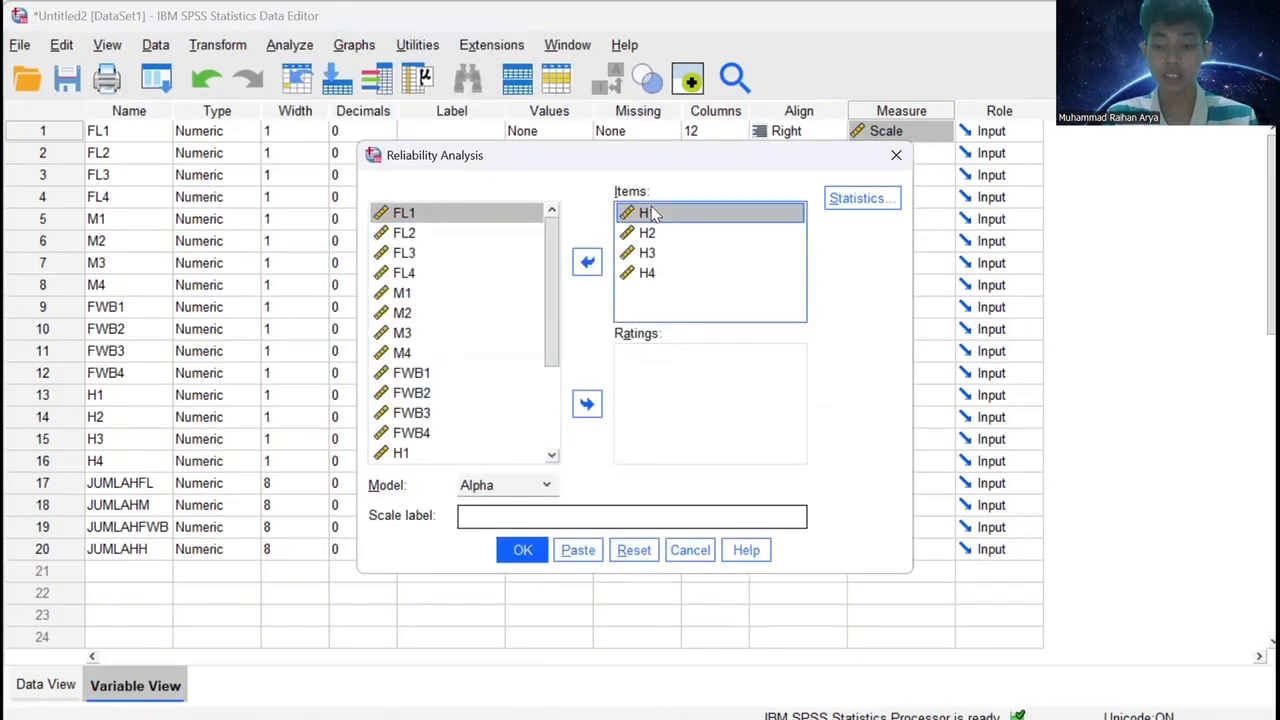
pyautogui.hotkey('shift', 'Down')
pyautogui.hotkey('shift', 'Down')
pyautogui.hotkey('shift', 'Down')
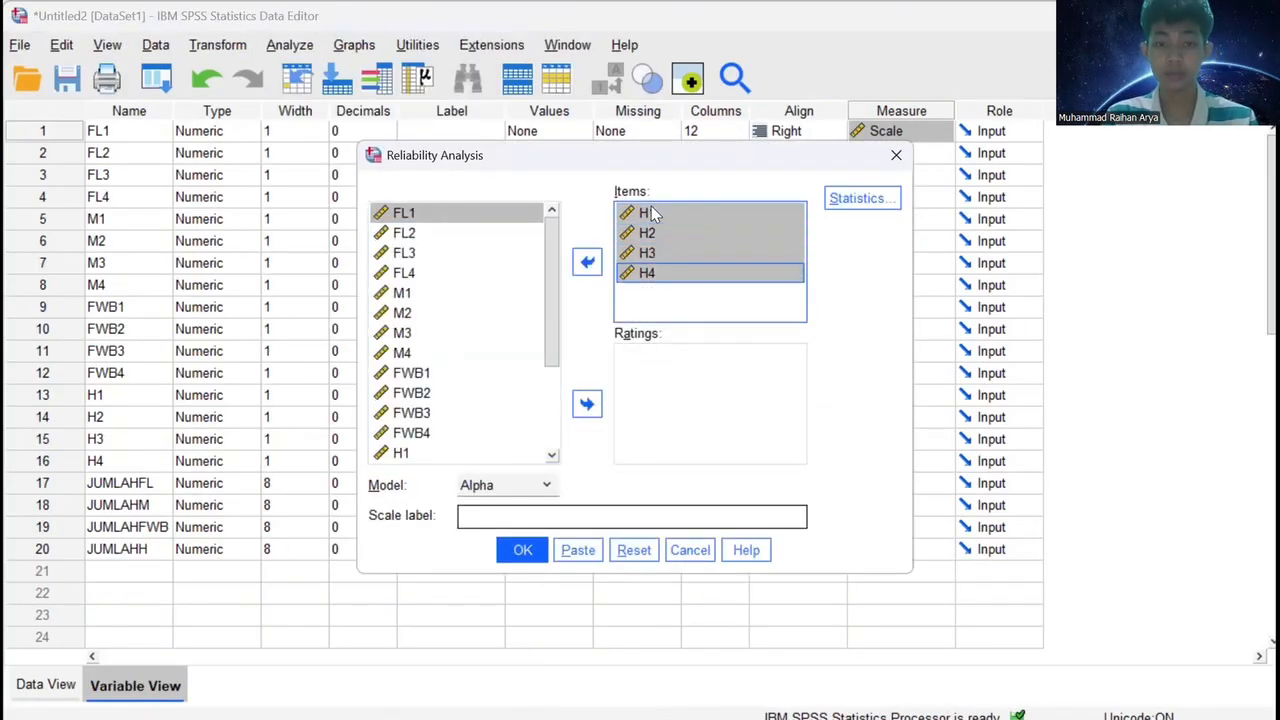
pyautogui.click(588, 262)
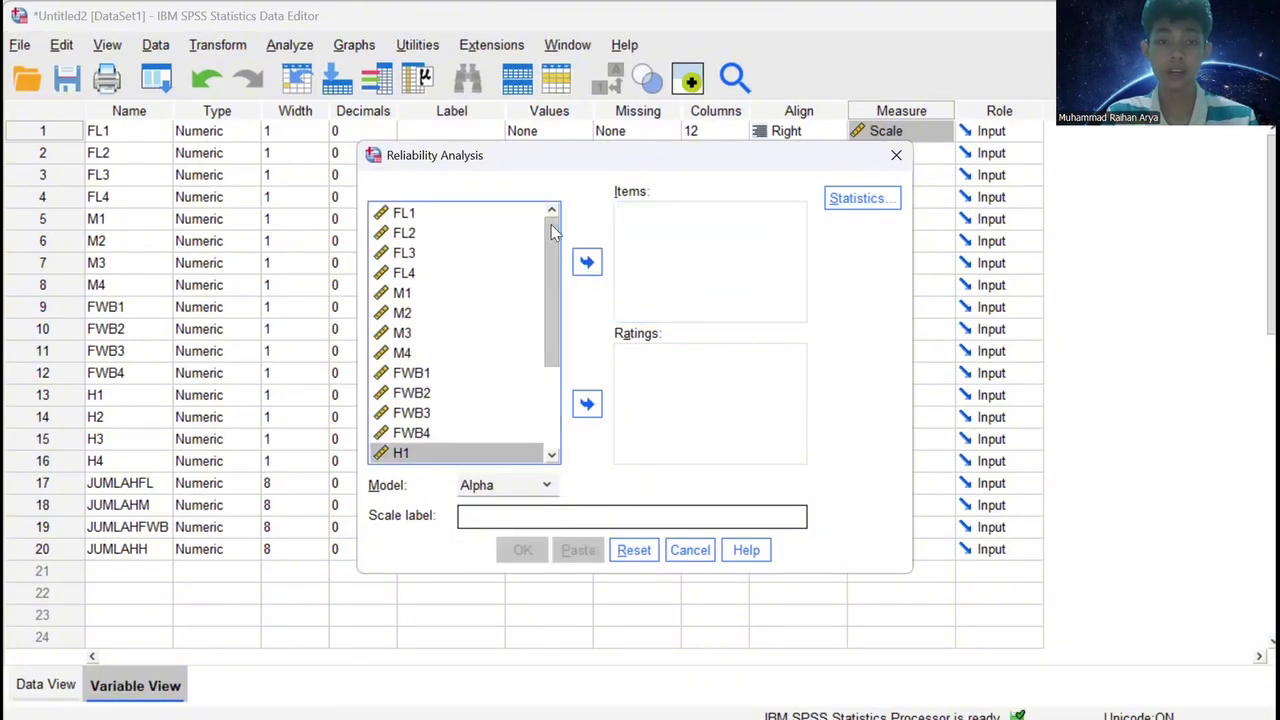
# Add FL1, FL2, FL3 and FL4 as the items of the reliability analysis.
pyautogui.click(474, 213)
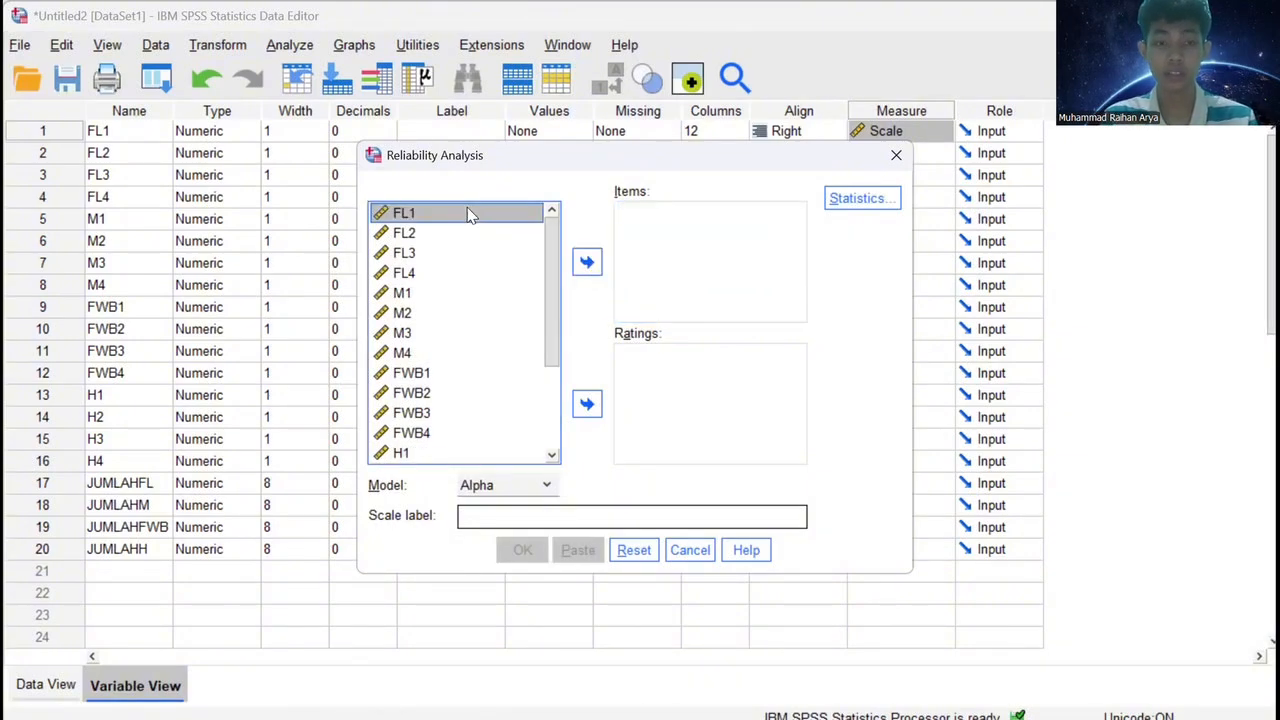
pyautogui.hotkey('shift', 'Down')
pyautogui.hotkey('shift', 'Down')
pyautogui.hotkey('shift', 'Down')
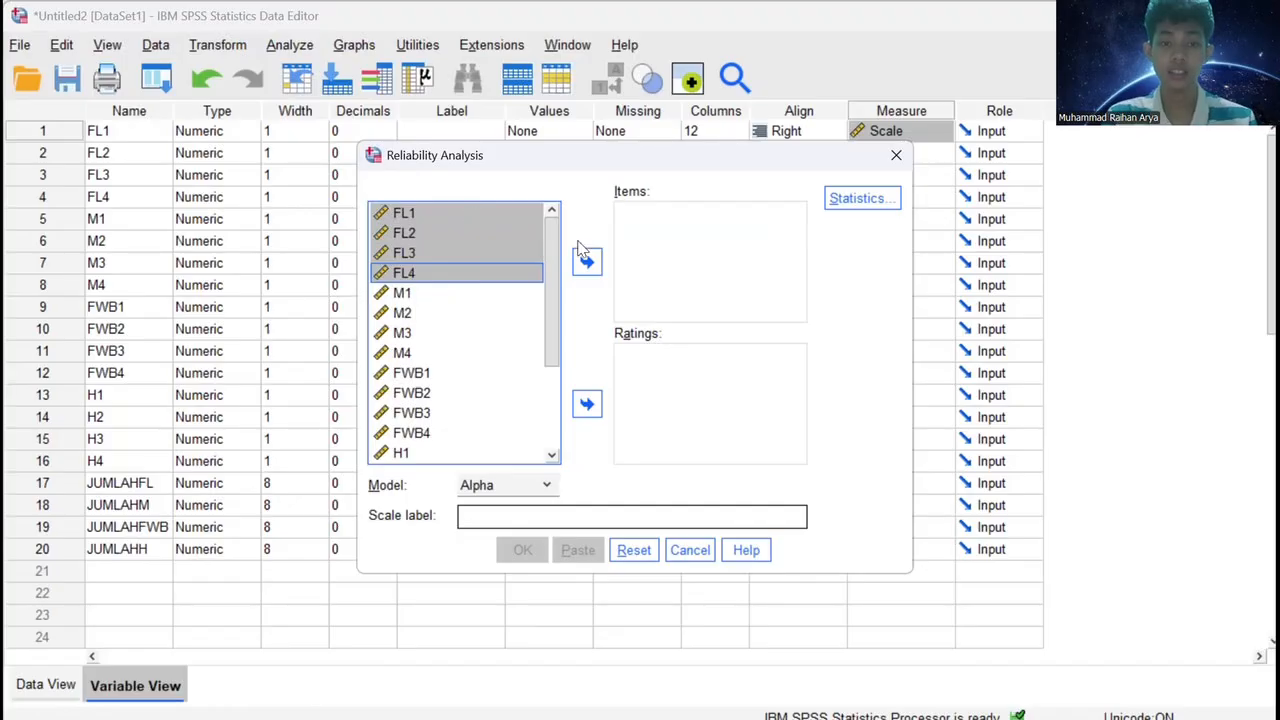
pyautogui.click(588, 262)
pyautogui.click(588, 262)
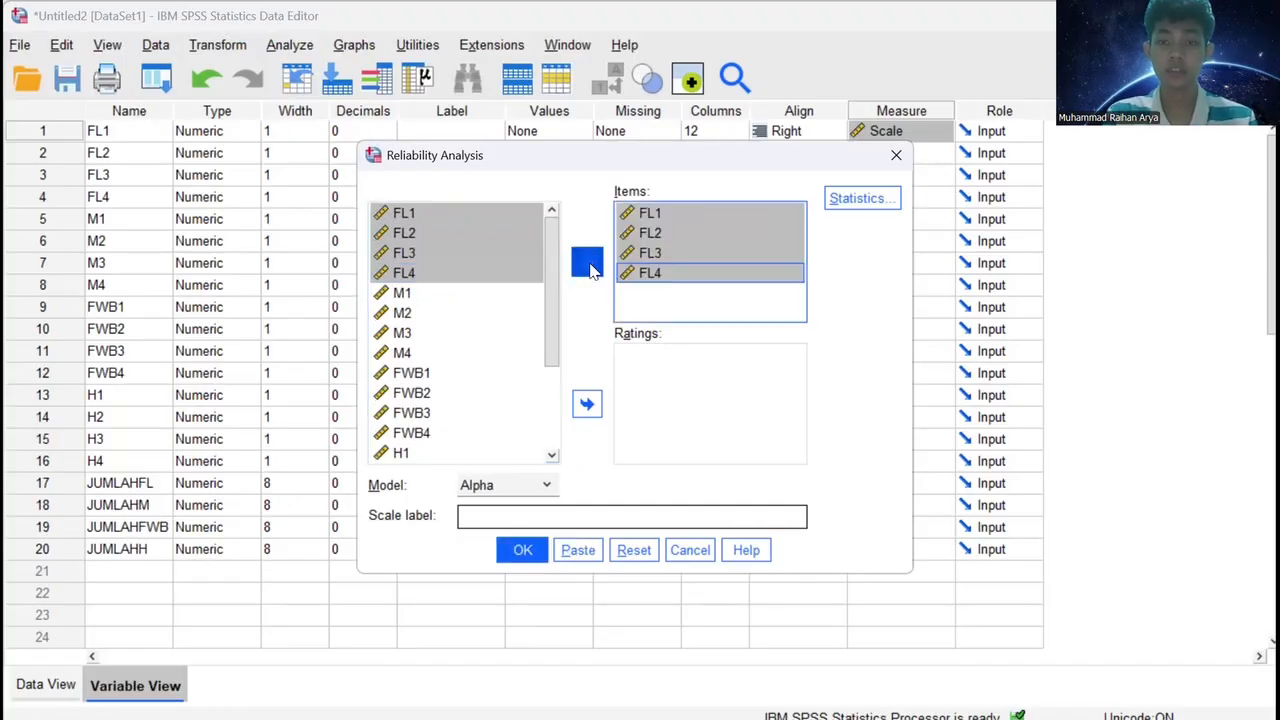
# Include the scale-if-item-deleted descriptives and run the Alpha reliability analysis on the FL items.
pyautogui.click(843, 195)
pyautogui.click(458, 160)
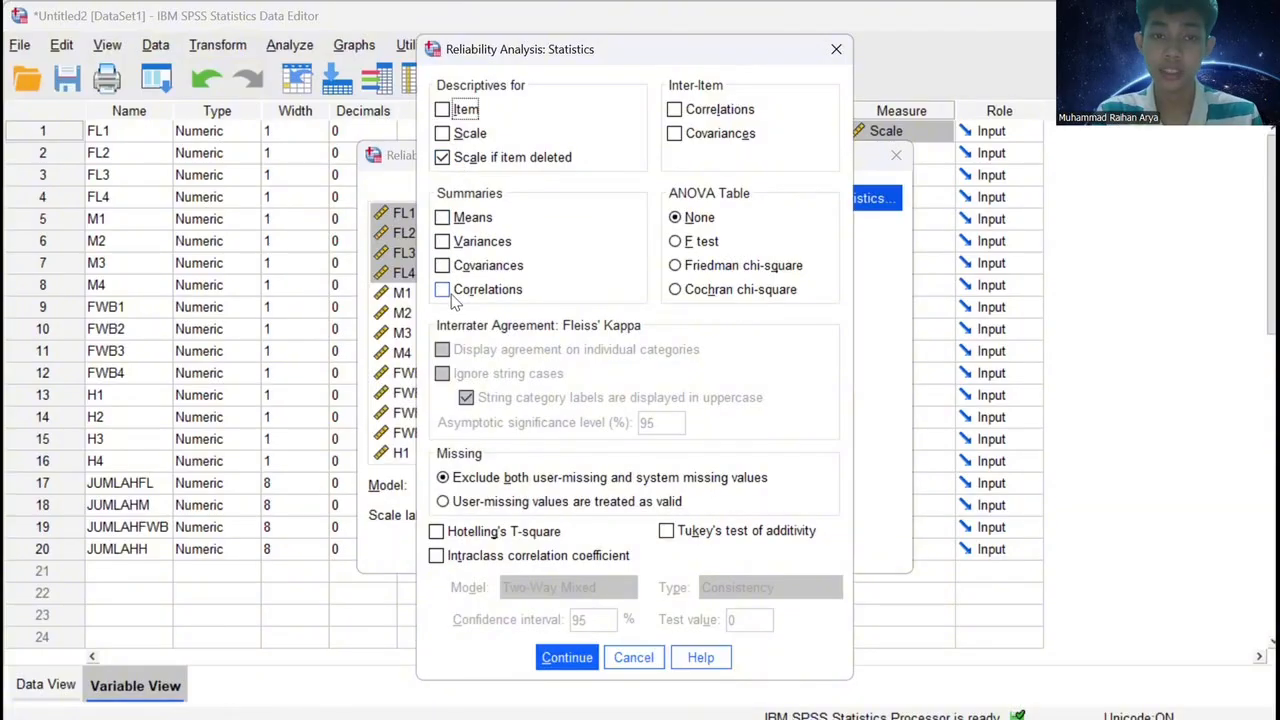
pyautogui.click(541, 654)
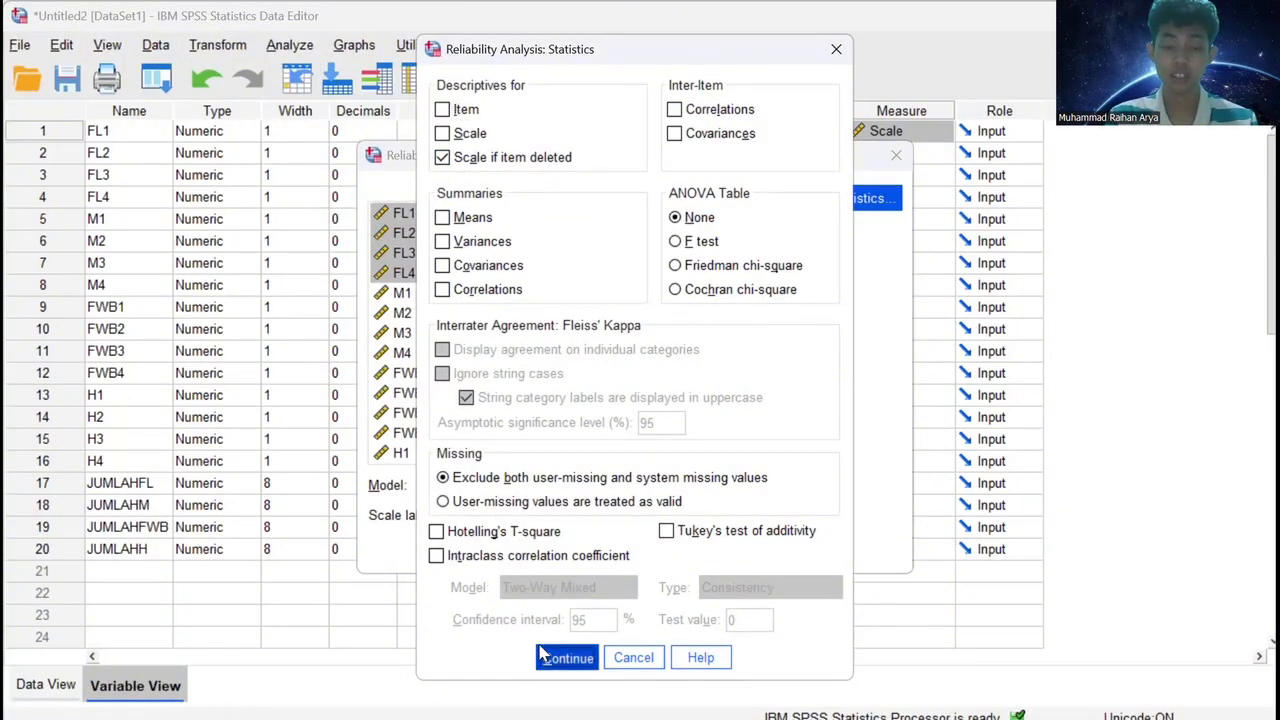
pyautogui.click(524, 553)
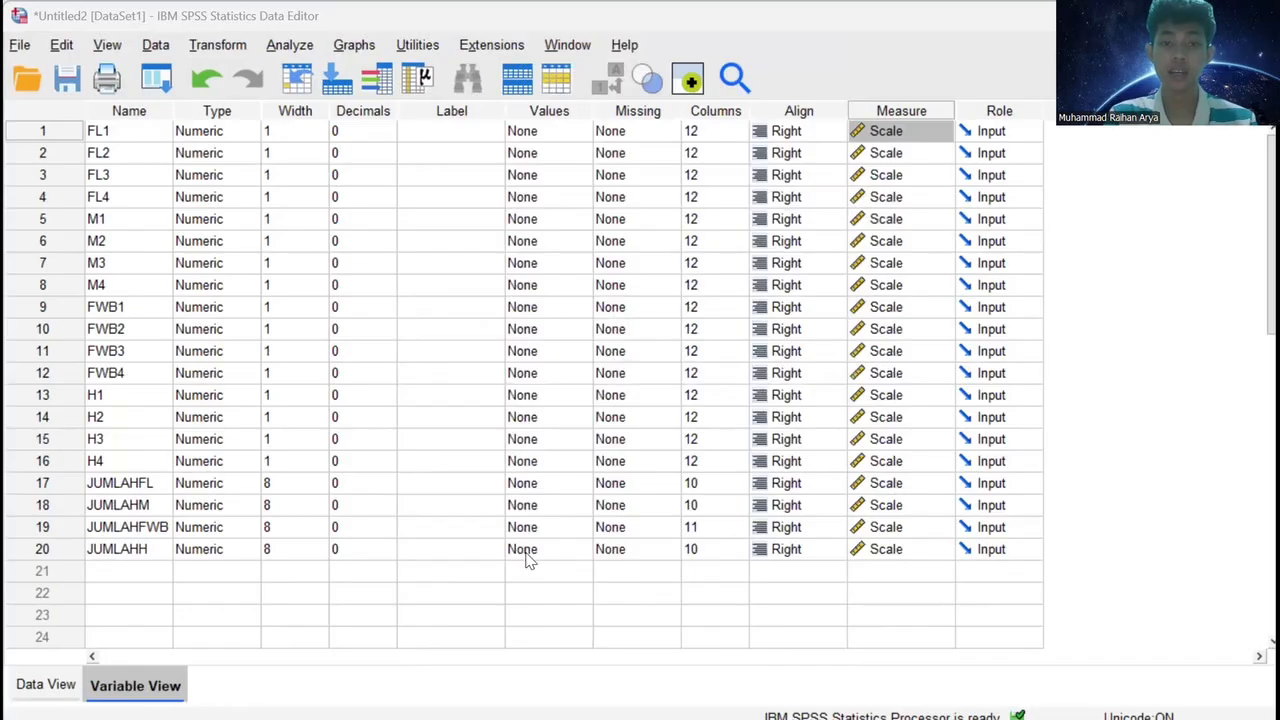
# Reopen the Reliability Analysis and remove FL1 through FL4 from its items.
pyautogui.hotkey('alt', 'a')
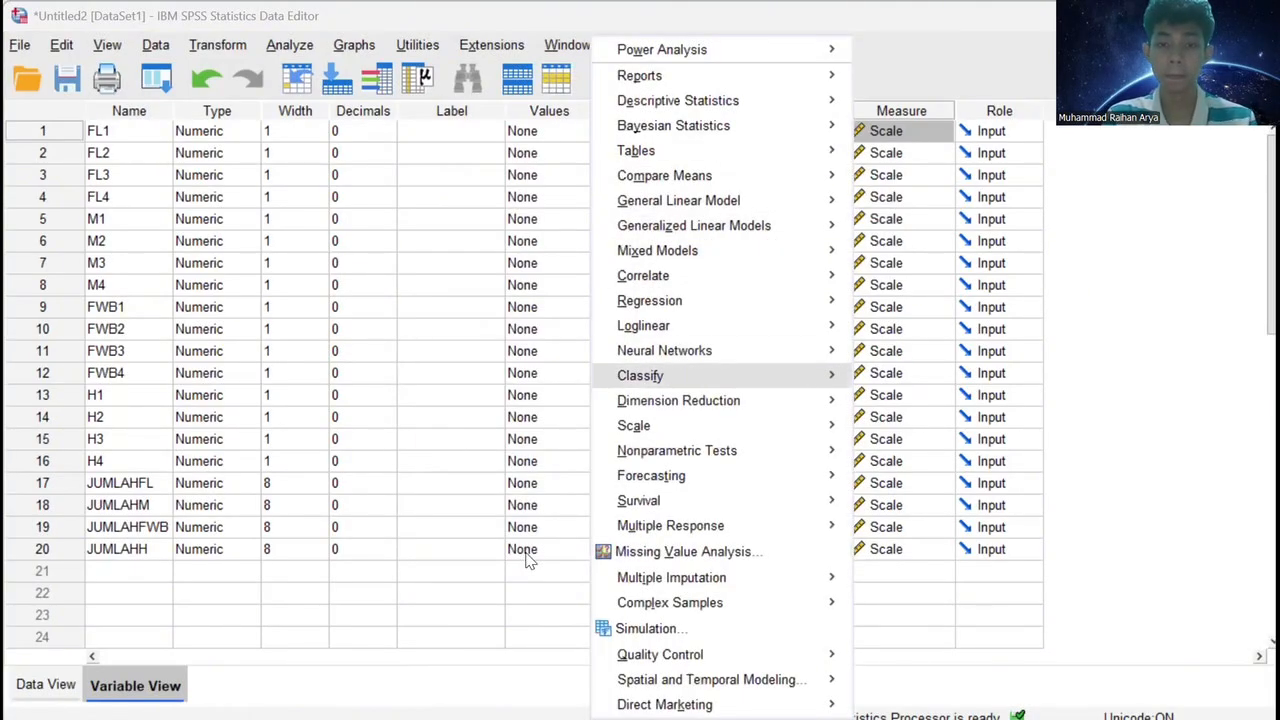
pyautogui.press('Down')
pyautogui.press('Down')
pyautogui.press('Right')
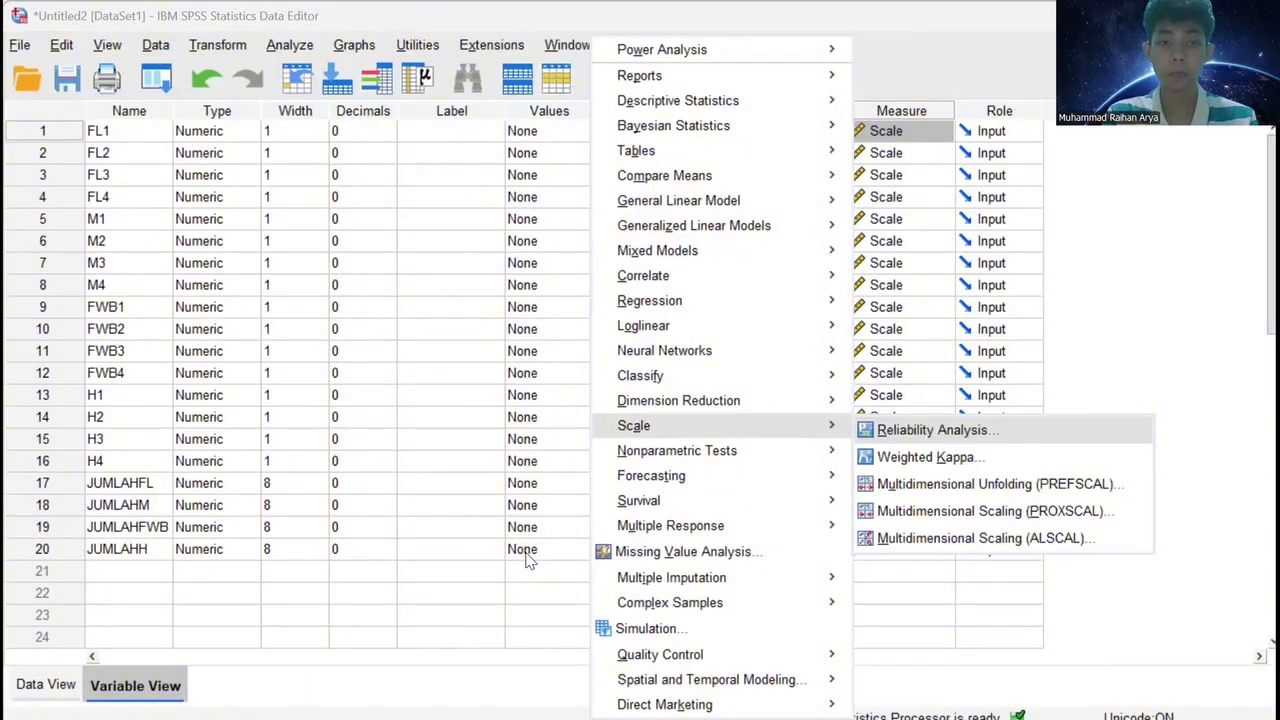
pyautogui.press('Return')
pyautogui.press('Tab')
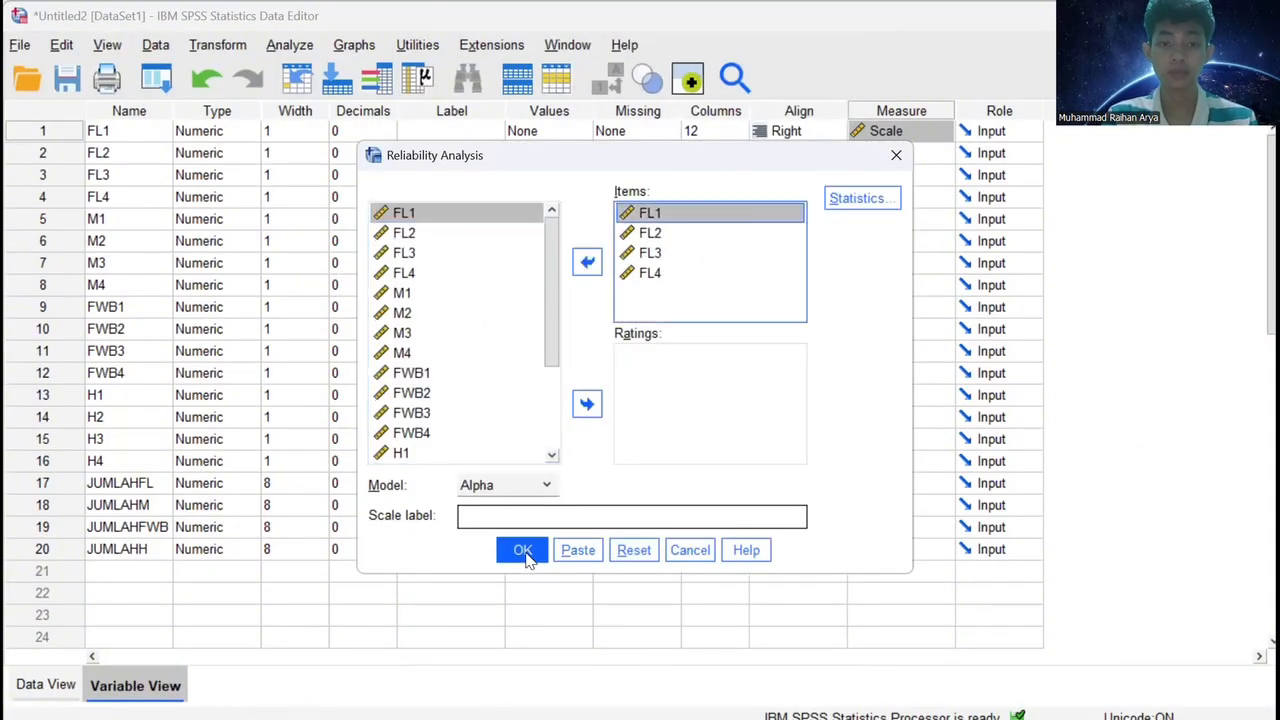
pyautogui.hotkey('shift', 'Down')
pyautogui.hotkey('shift', 'Down')
pyautogui.hotkey('shift', 'Down')
pyautogui.press('Tab')
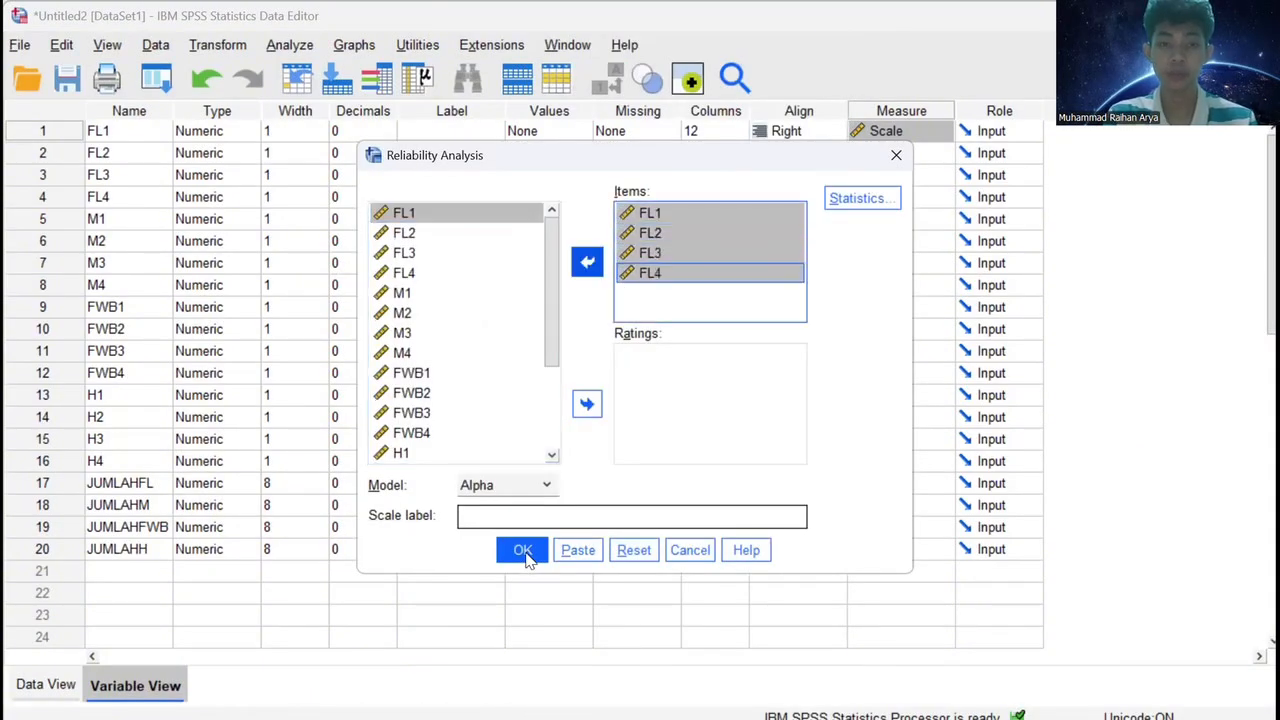
pyautogui.press('space')
# Add M1, M2, M3 and M4 as the items of the reliability analysis.
pyautogui.press('Down')
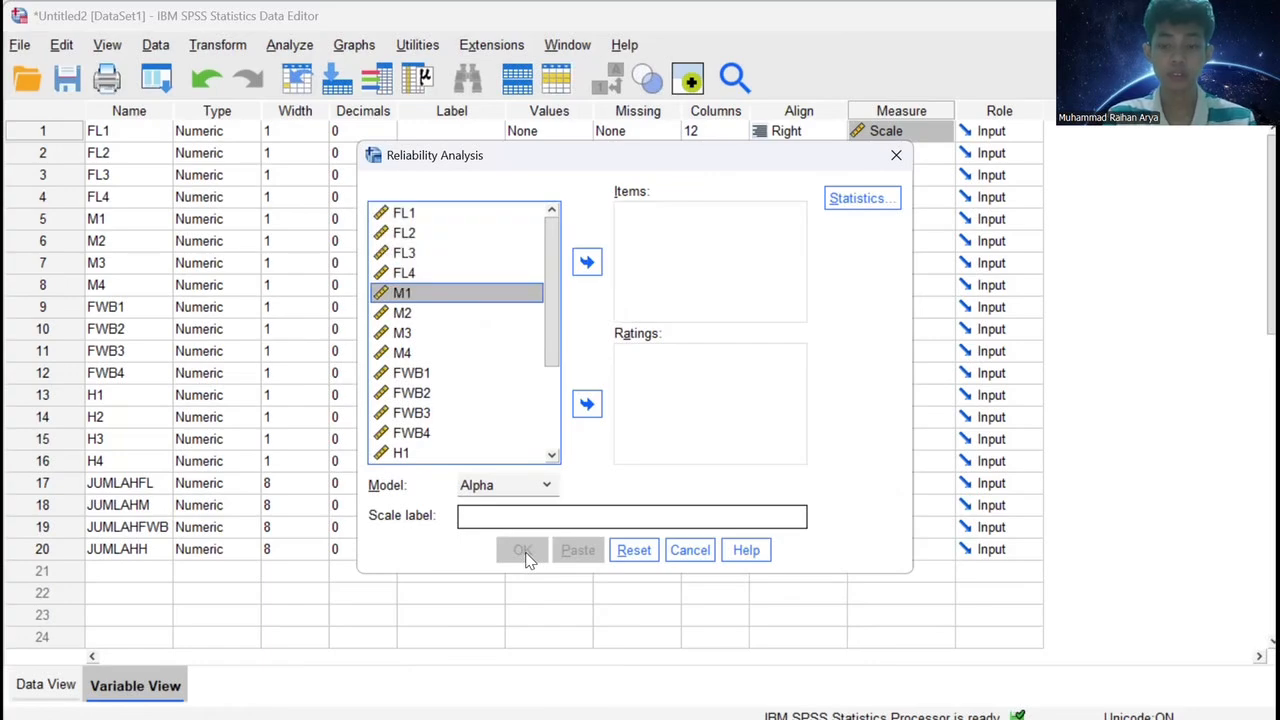
pyautogui.hotkey('shift', 'Down')
pyautogui.hotkey('shift', 'Down')
pyautogui.hotkey('shift', 'Down')
pyautogui.press('Tab')
pyautogui.press('space')
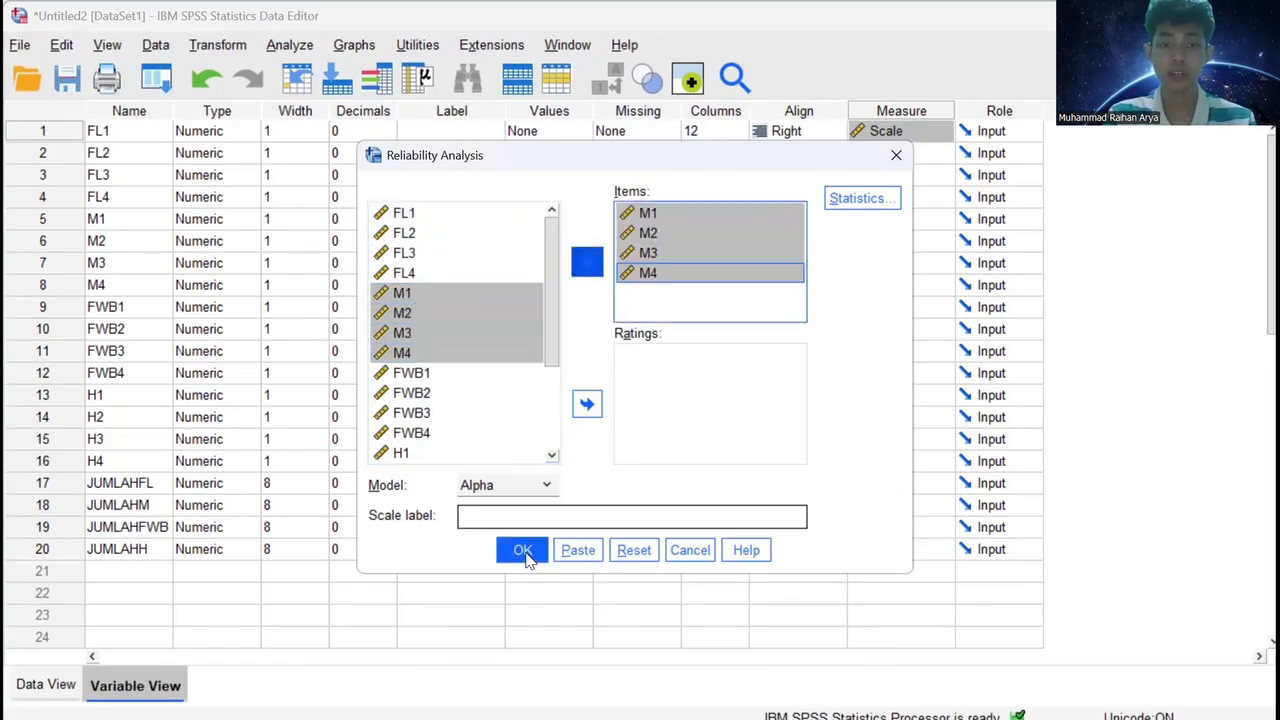
# Keep the scale-if-item-deleted descriptives selected and run the Alpha reliability analysis on the M items.
pyautogui.press('Tab')
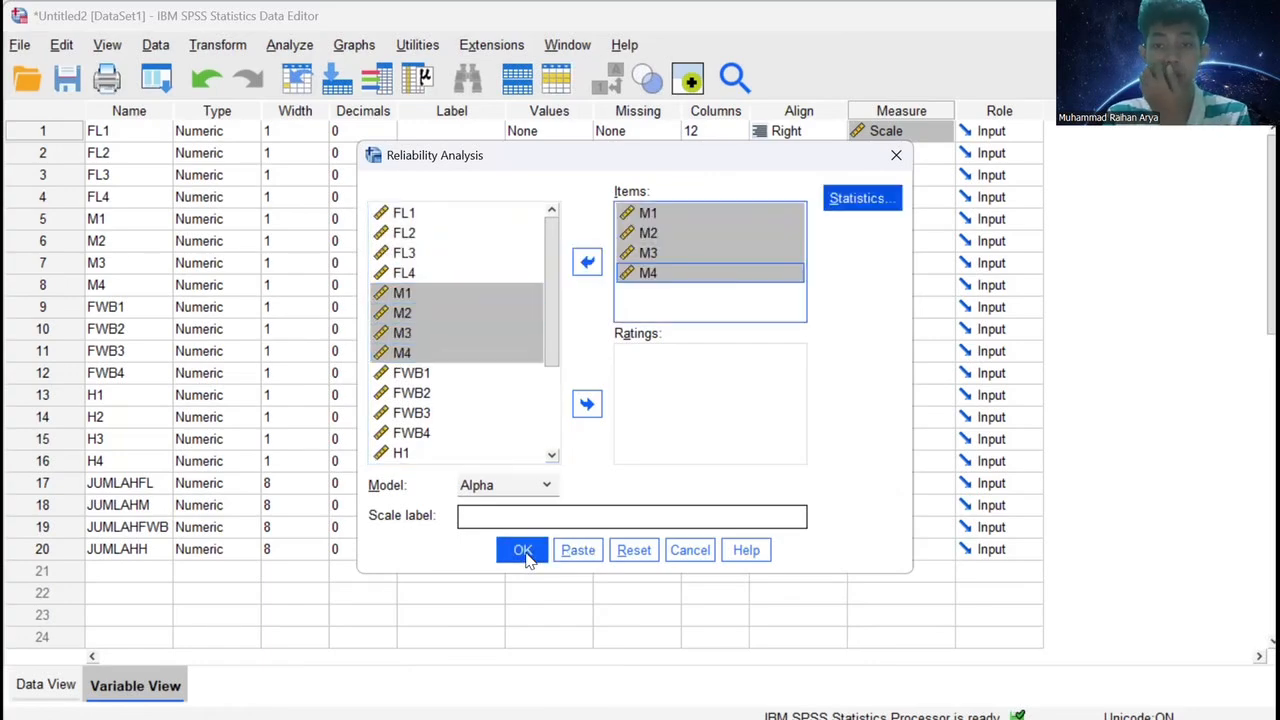
pyautogui.press('space')
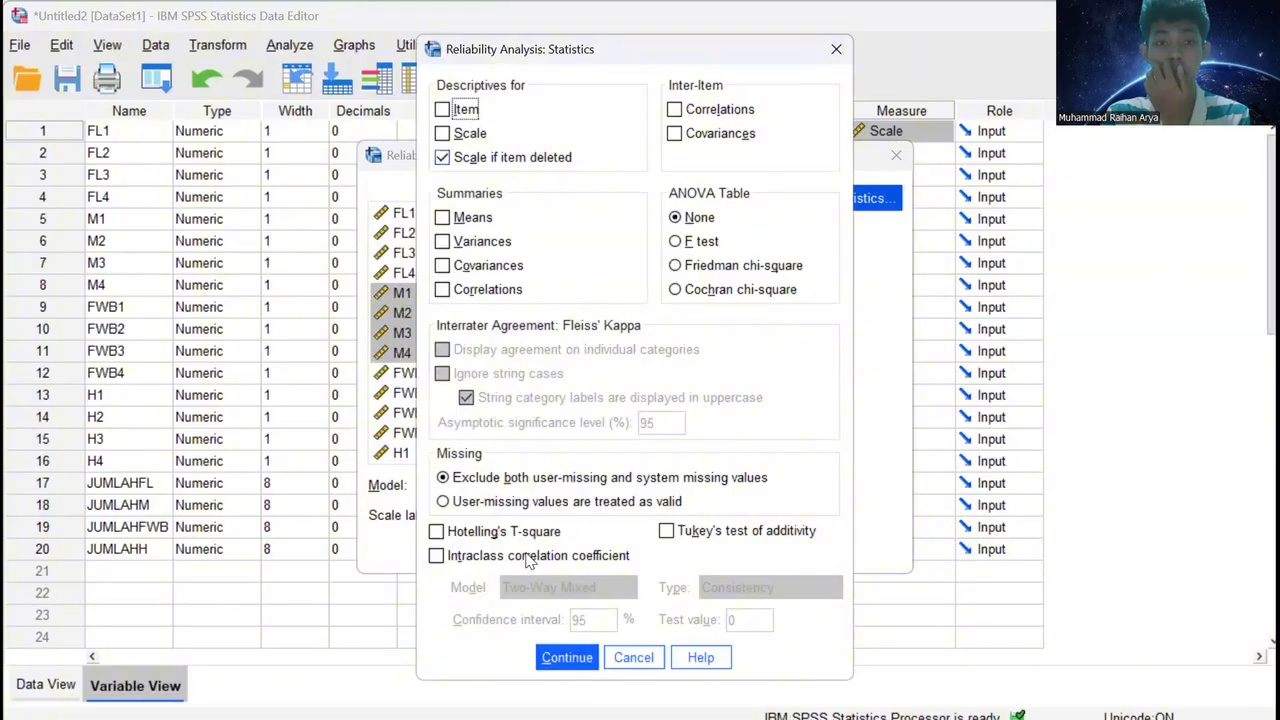
pyautogui.click(585, 660)
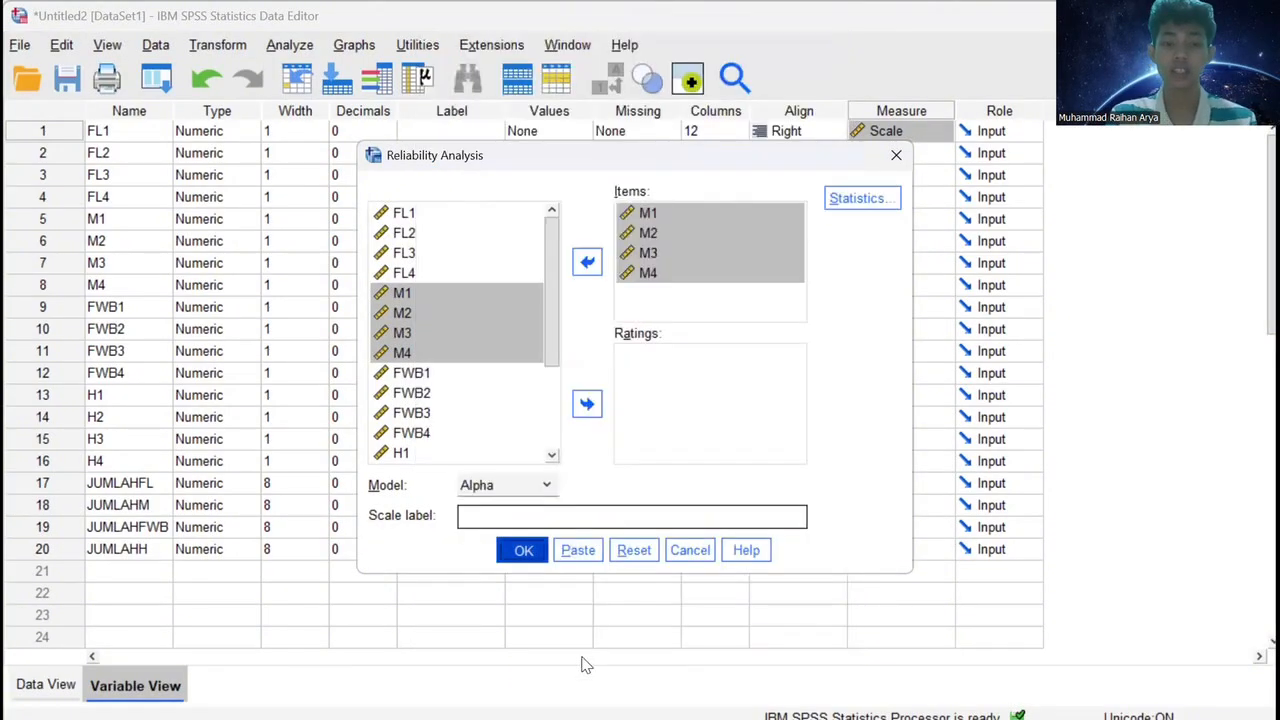
pyautogui.press('Return')
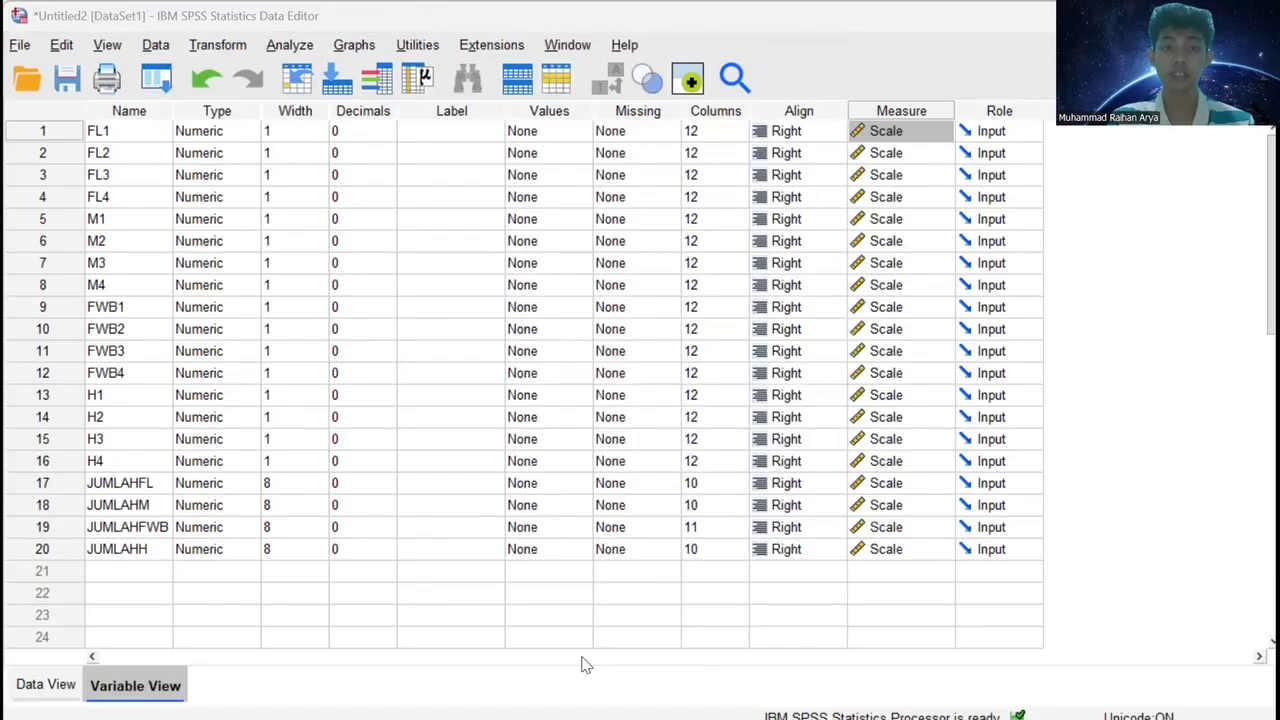
# Reopen the Reliability Analysis and remove M1 through M4 from its items.
pyautogui.hotkey('alt', 'a')
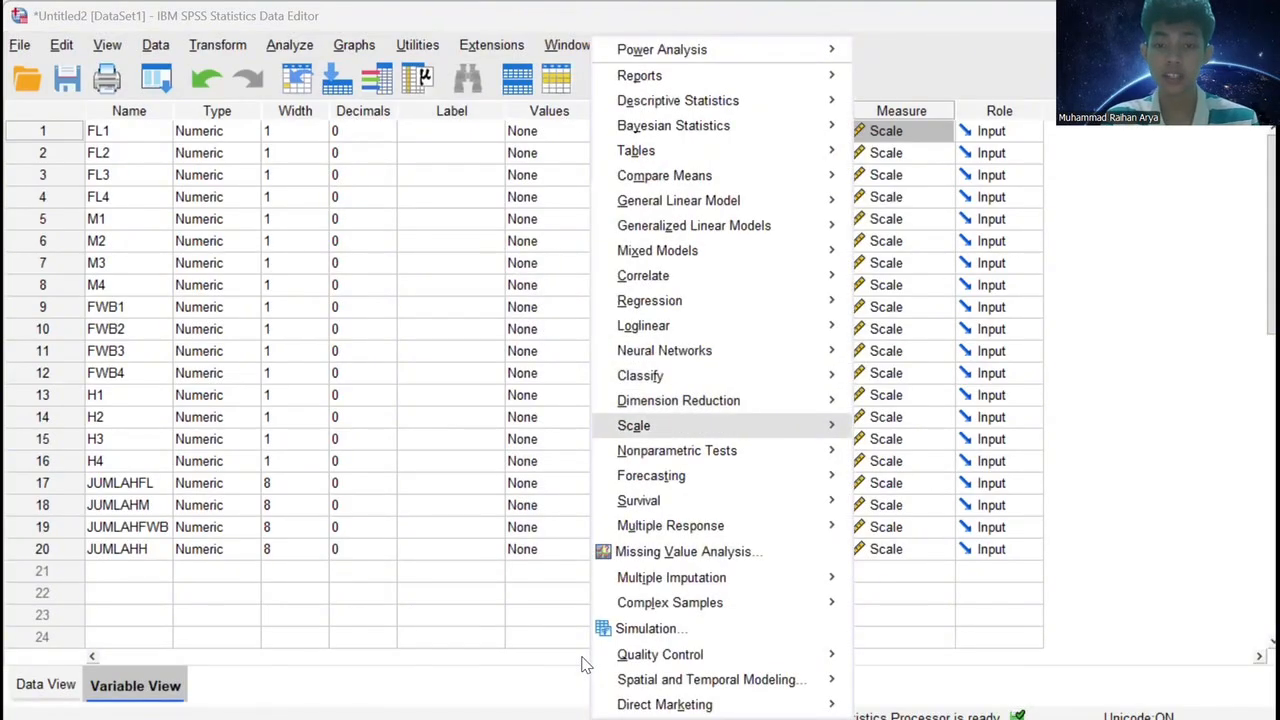
pyautogui.press('Right')
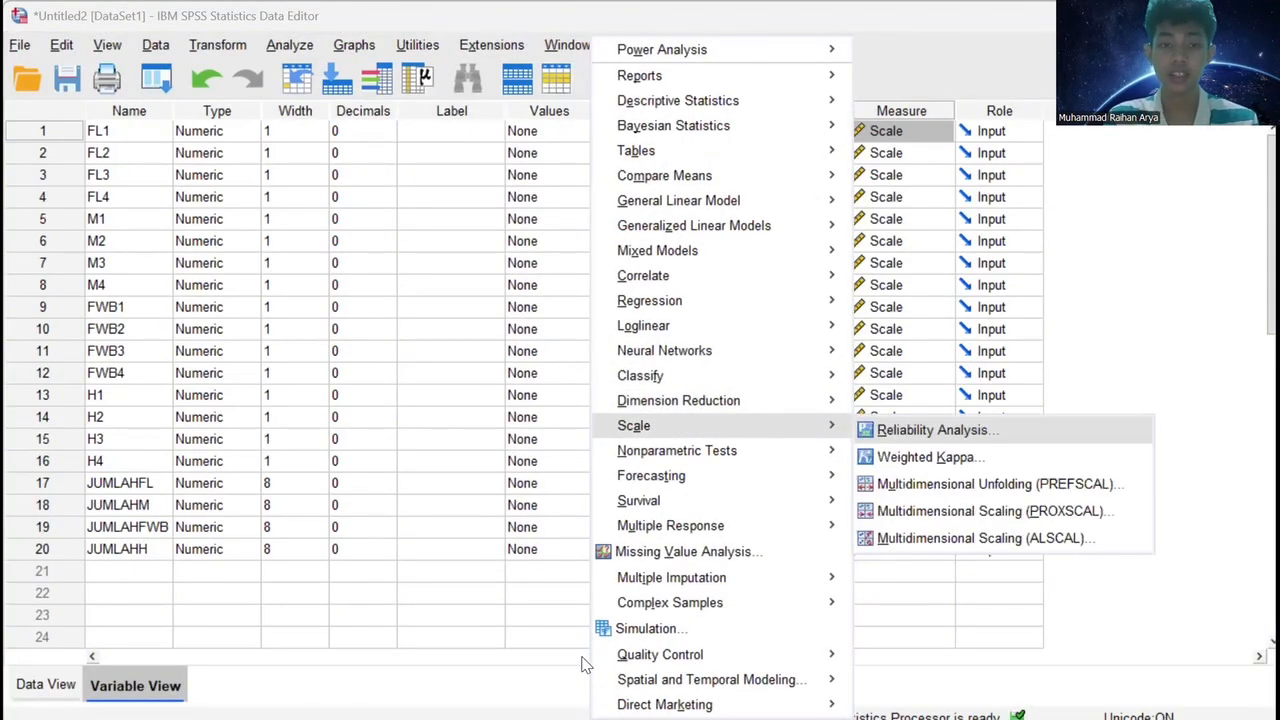
pyautogui.press('Return')
pyautogui.press('Tab')
pyautogui.hotkey('shift', 'Down')
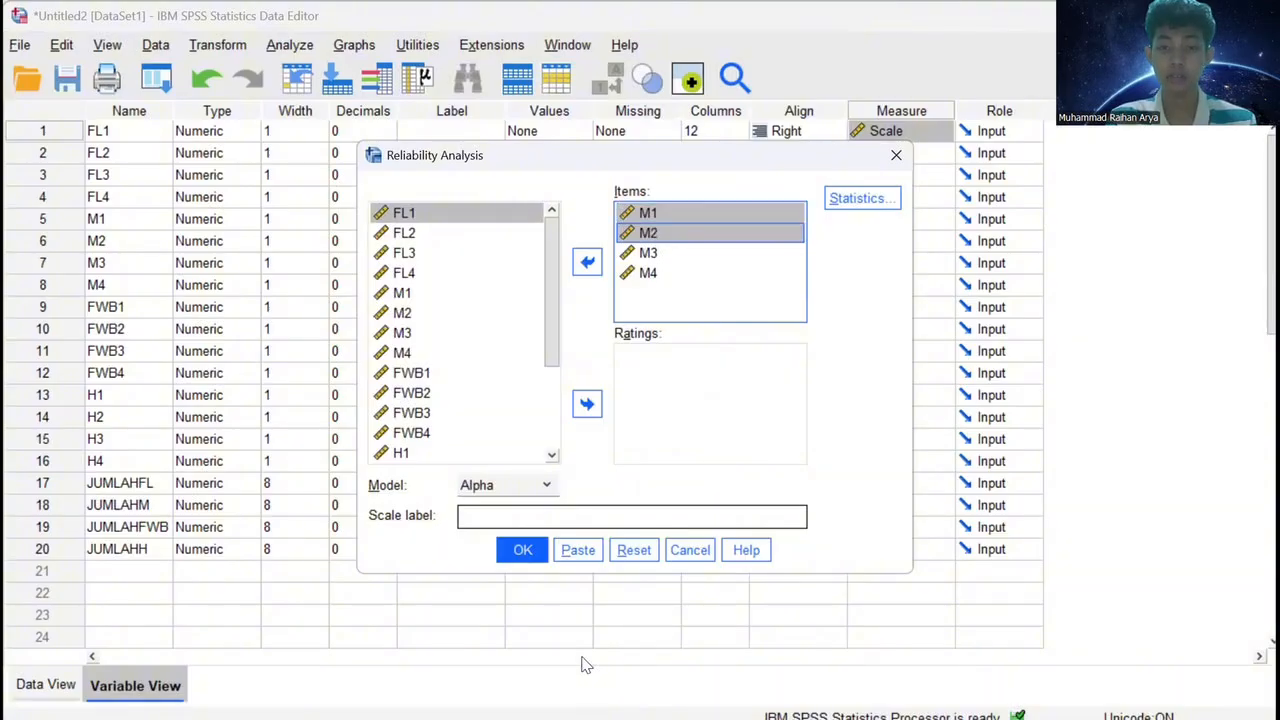
pyautogui.hotkey('shift', 'Down')
pyautogui.hotkey('shift', 'Down')
pyautogui.press('Tab')
pyautogui.press('space')
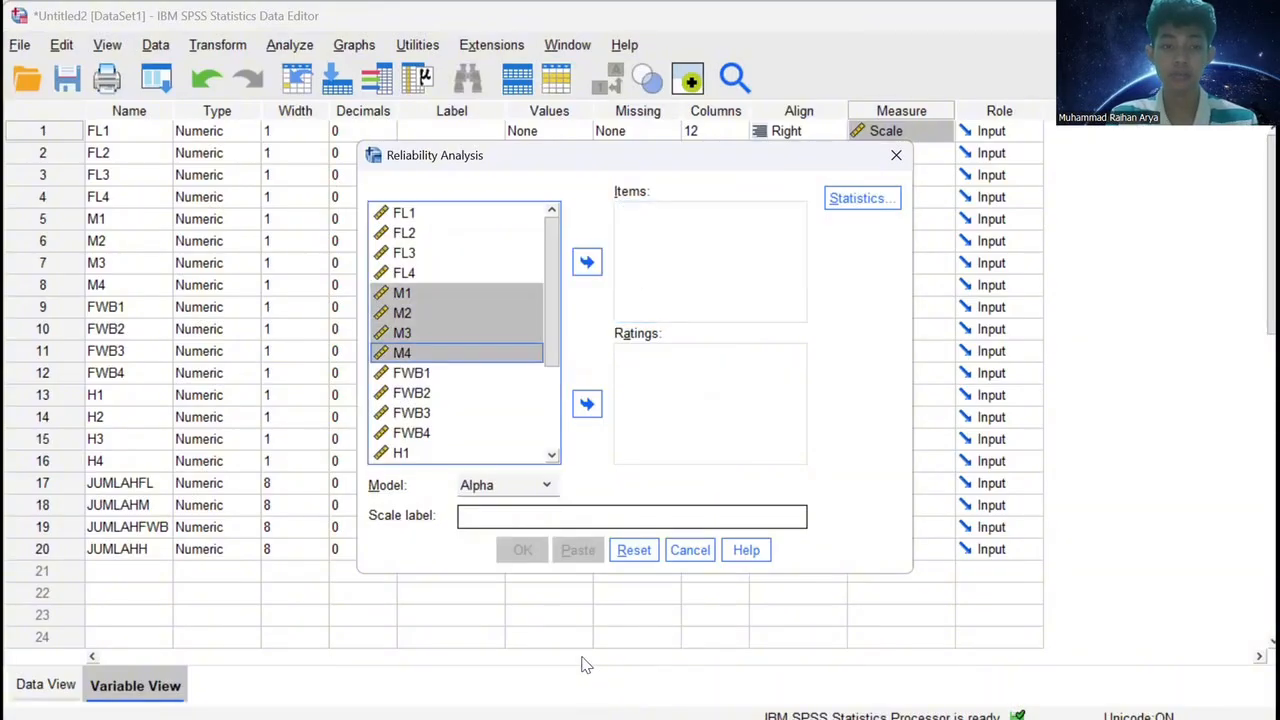
# Add FWB1 through FWB4 as the items and run the Alpha reliability analysis on them.
pyautogui.press('Down')
pyautogui.hotkey('shift', 'Down')
pyautogui.hotkey('shift', 'Down')
pyautogui.hotkey('shift', 'Down')
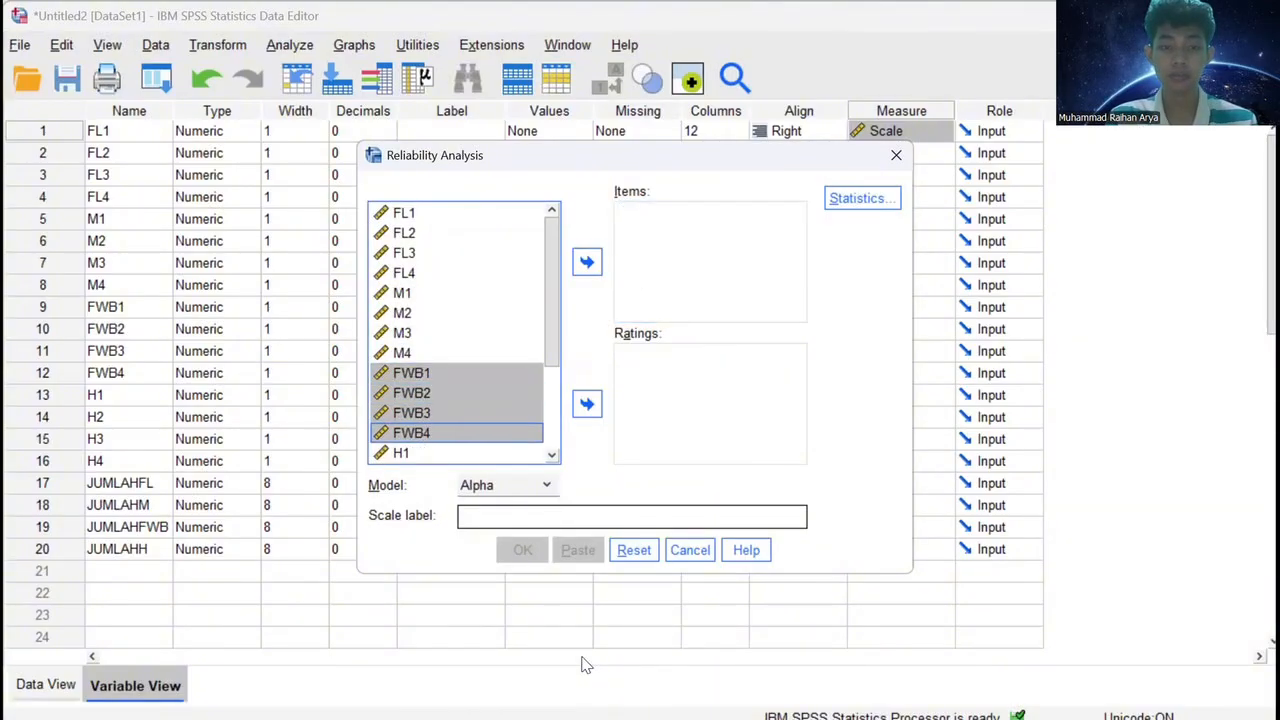
pyautogui.press('Tab')
pyautogui.press('space')
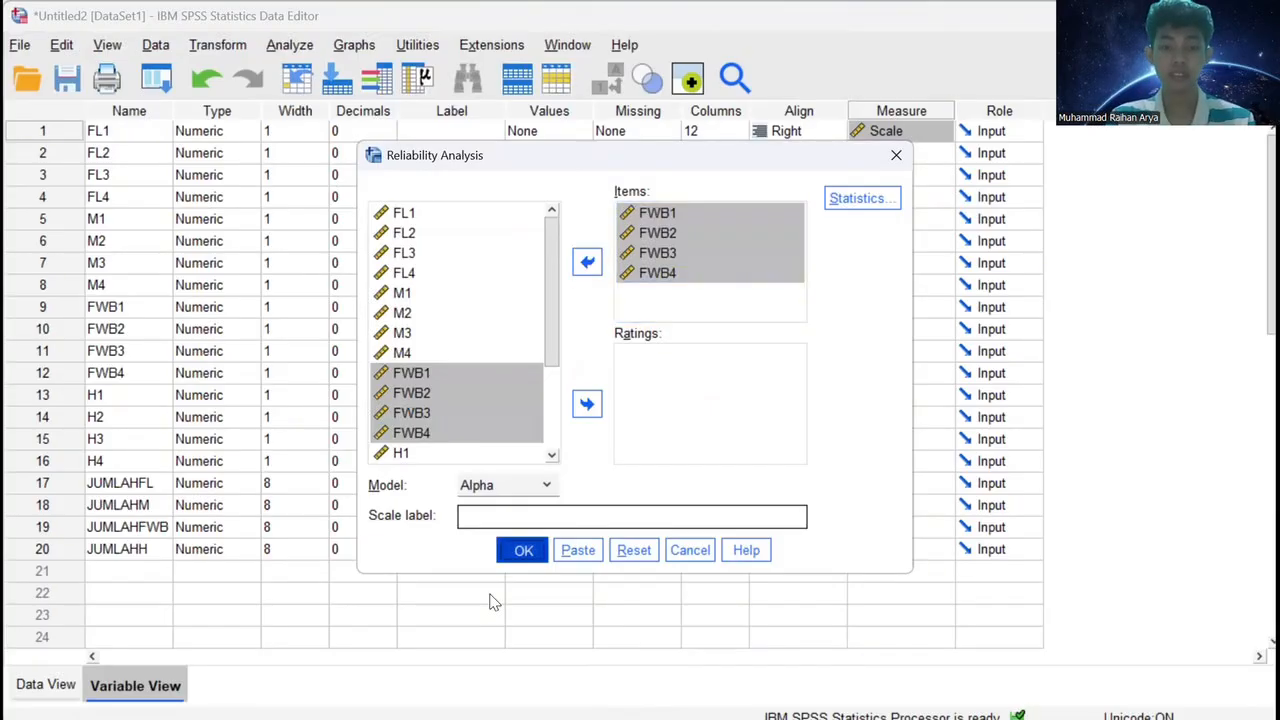
pyautogui.press('Return')
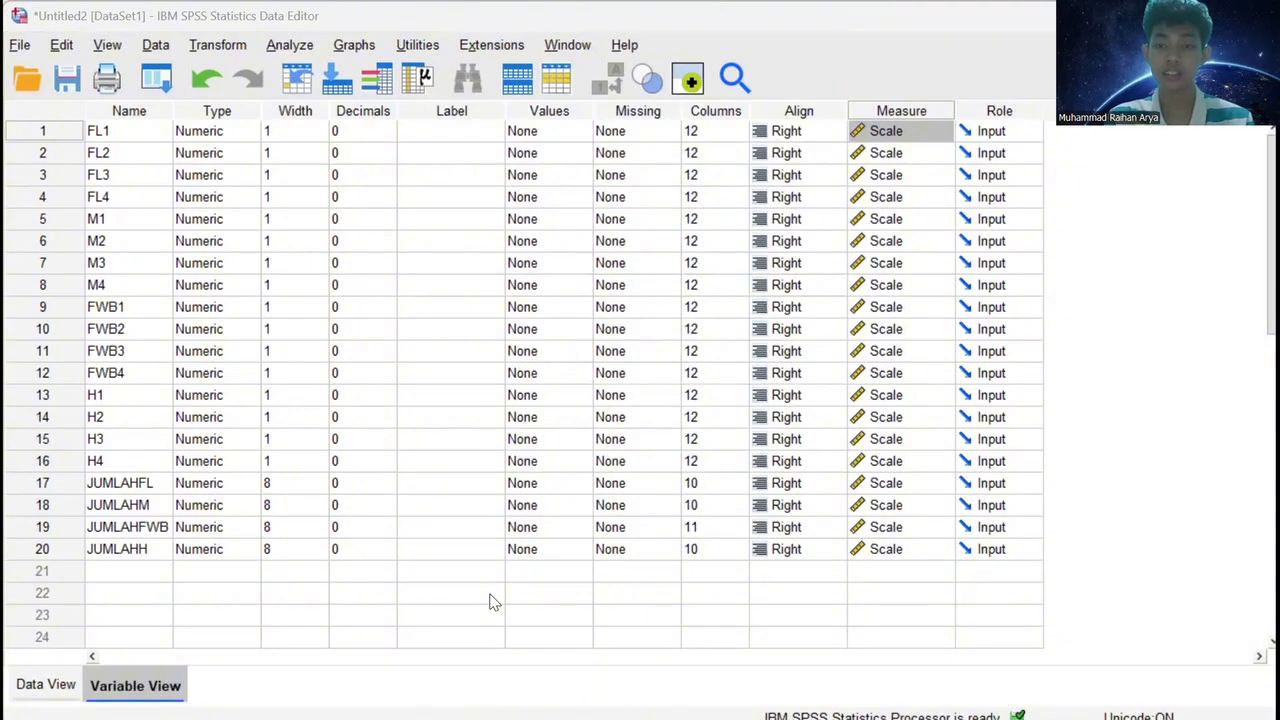
# Reopen the Reliability Analysis and remove FWB1 through FWB4 from its items.
pyautogui.hotkey('alt', 'a')
pyautogui.press('a')
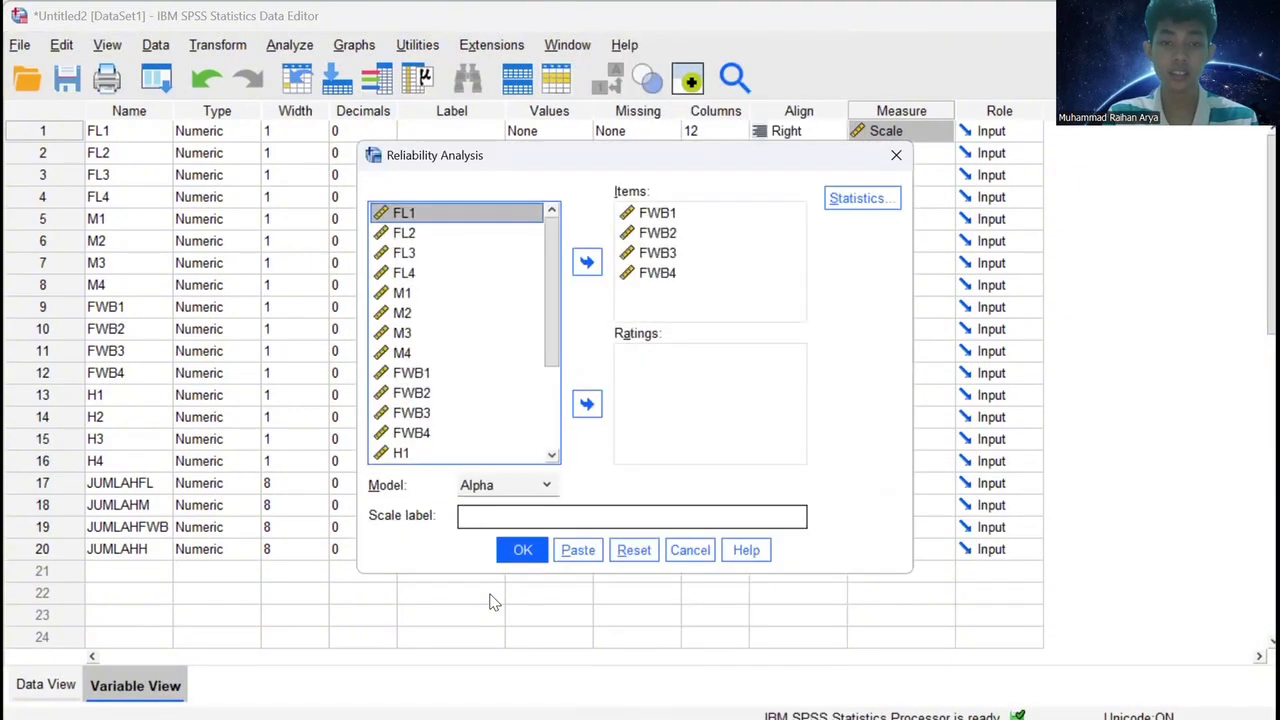
pyautogui.press('Tab')
pyautogui.hotkey('shift', 'Down')
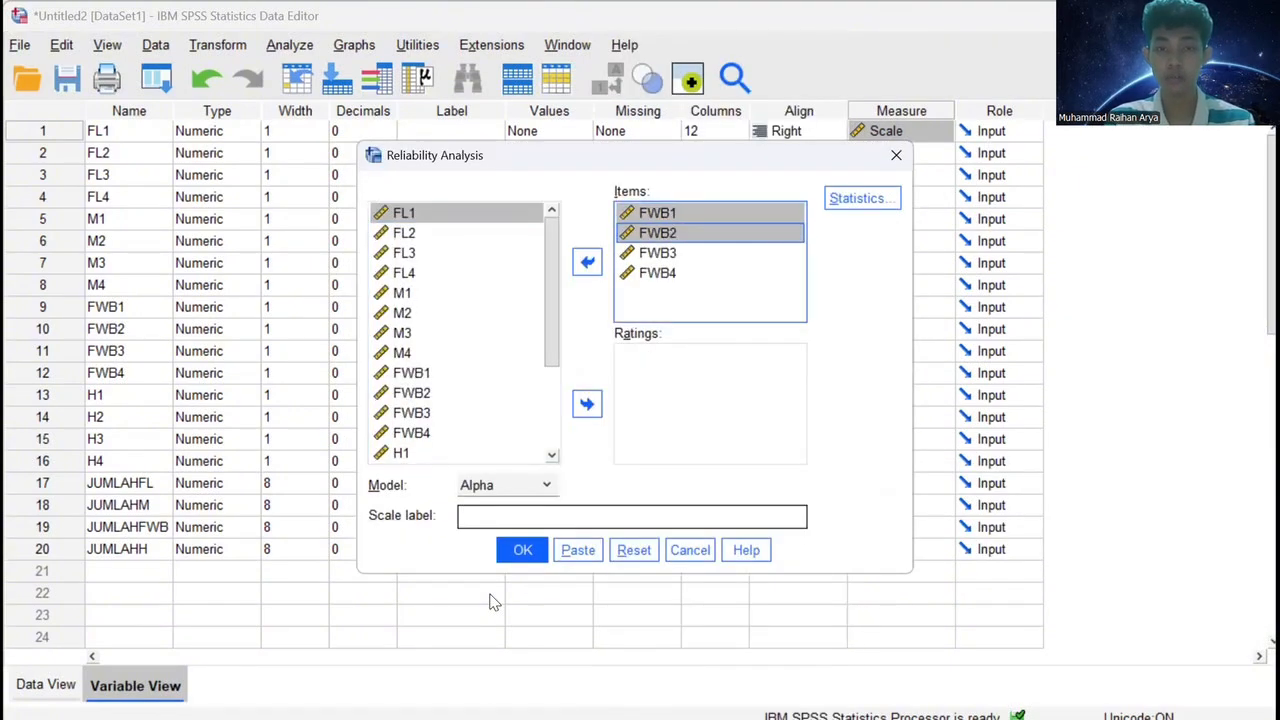
pyautogui.hotkey('shift', 'Down')
pyautogui.hotkey('shift', 'Down')
pyautogui.press('Tab')
pyautogui.press('space')
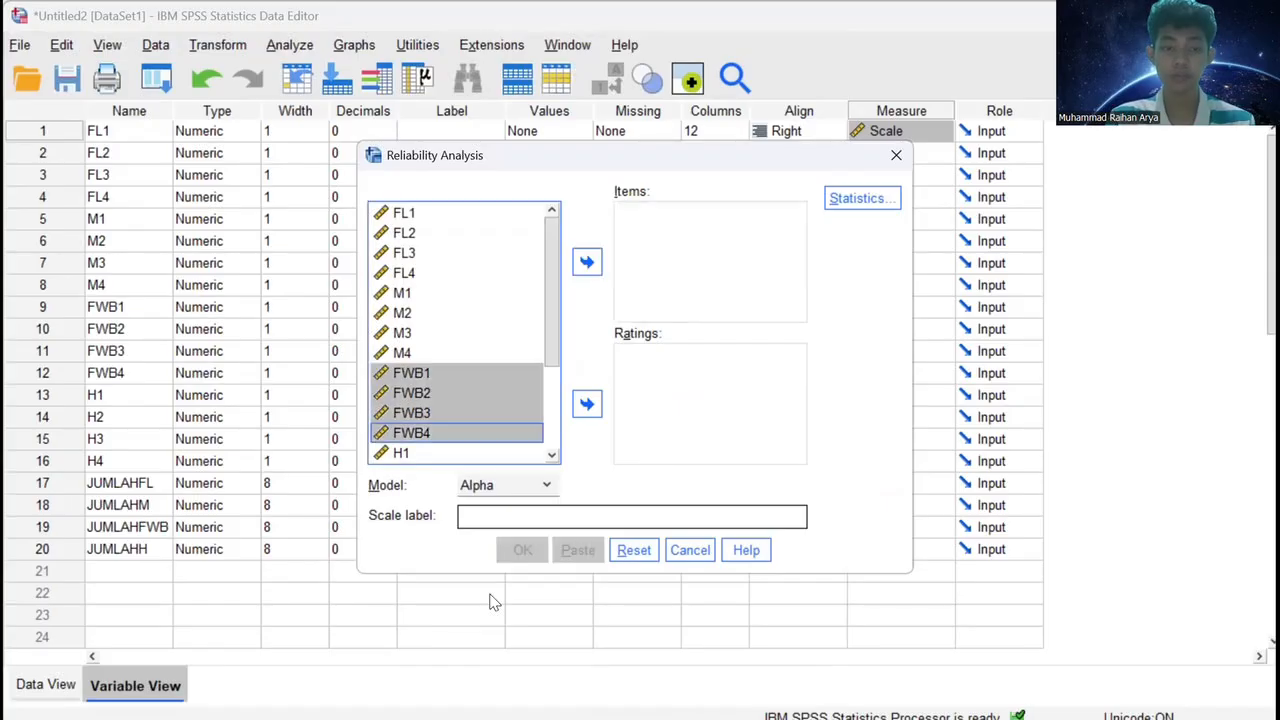
# Add H1 through H4 as the items and run the Alpha reliability analysis on them.
pyautogui.scroll(-2, 464, 333)
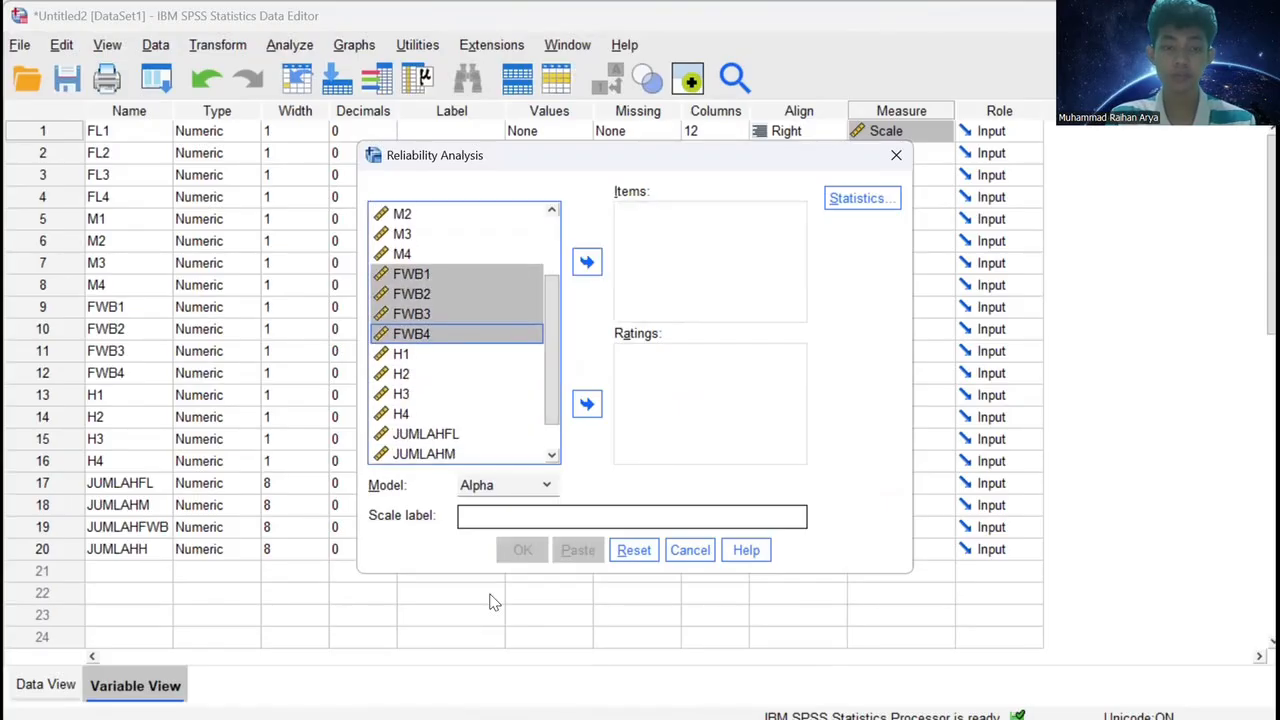
pyautogui.press('Down')
pyautogui.hotkey('shift', 'Down')
pyautogui.hotkey('shift', 'Down')
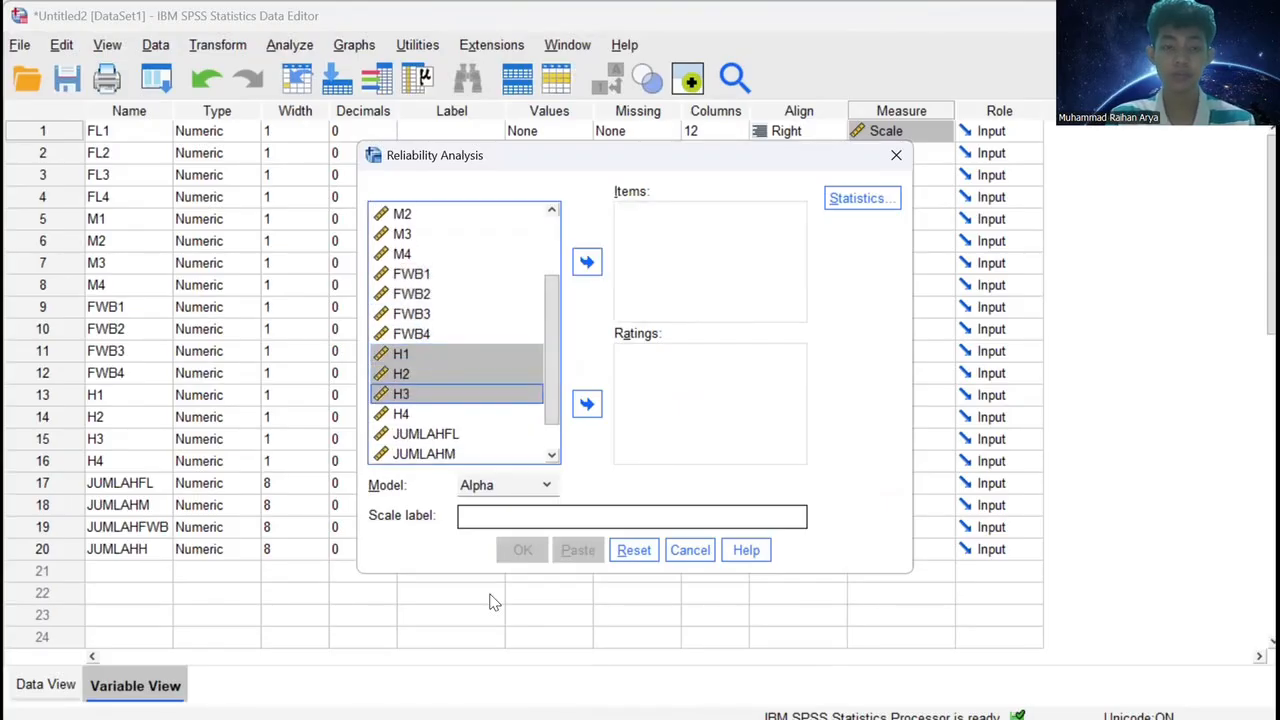
pyautogui.hotkey('shift', 'Down')
pyautogui.press('Tab')
pyautogui.press('space')
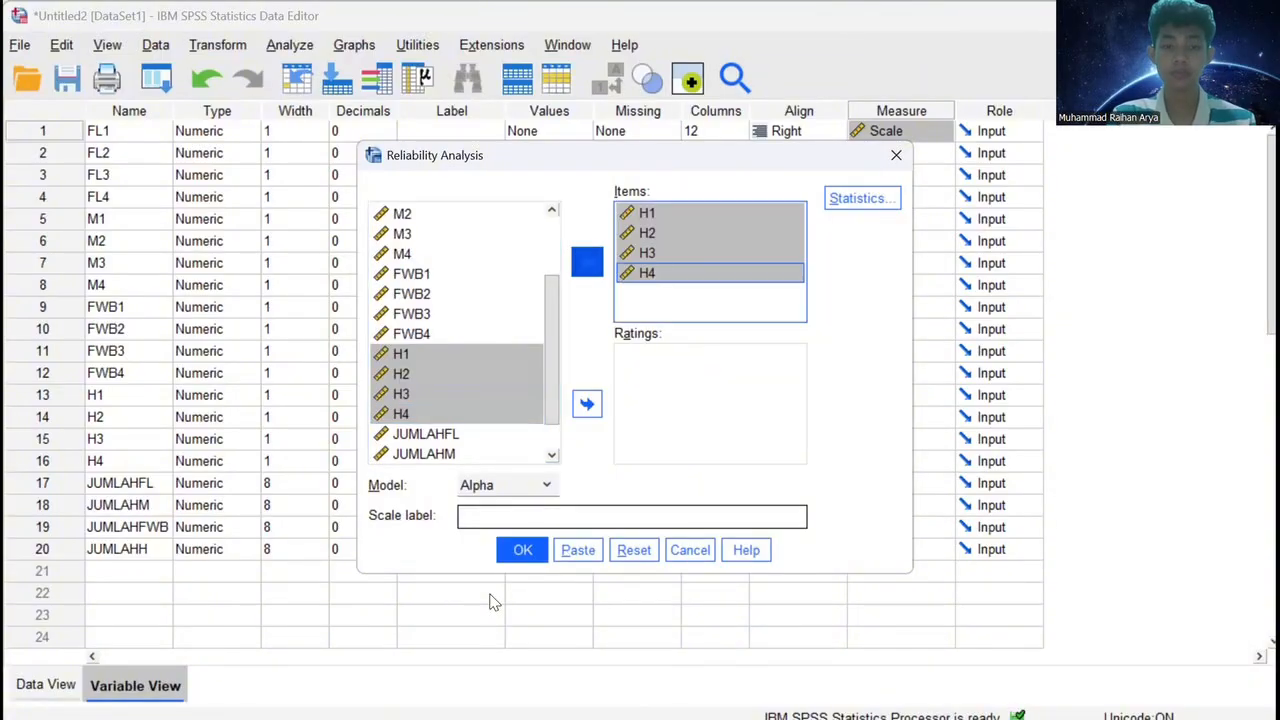
pyautogui.press('Return')
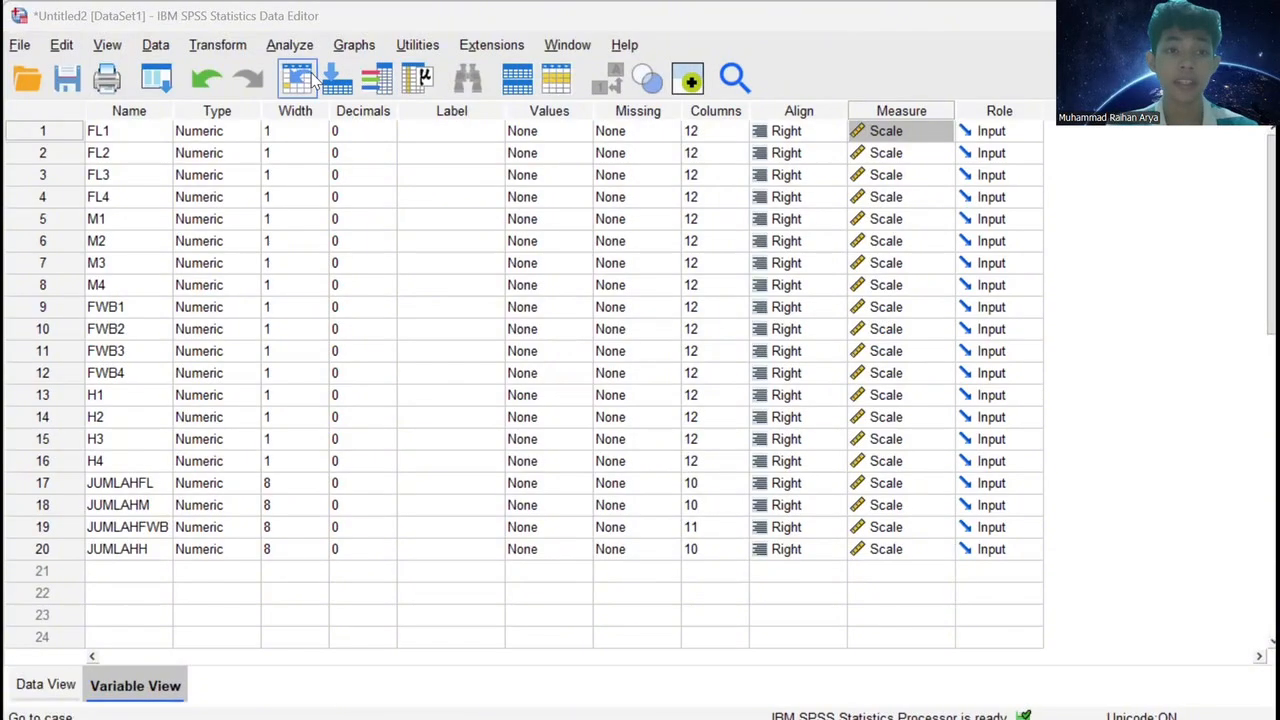
# Open the Means comparison with JUMLAHH as the dependent variable and replace JUMLAHFWB with JUMLAHFL in layer 1.
pyautogui.click(290, 45)
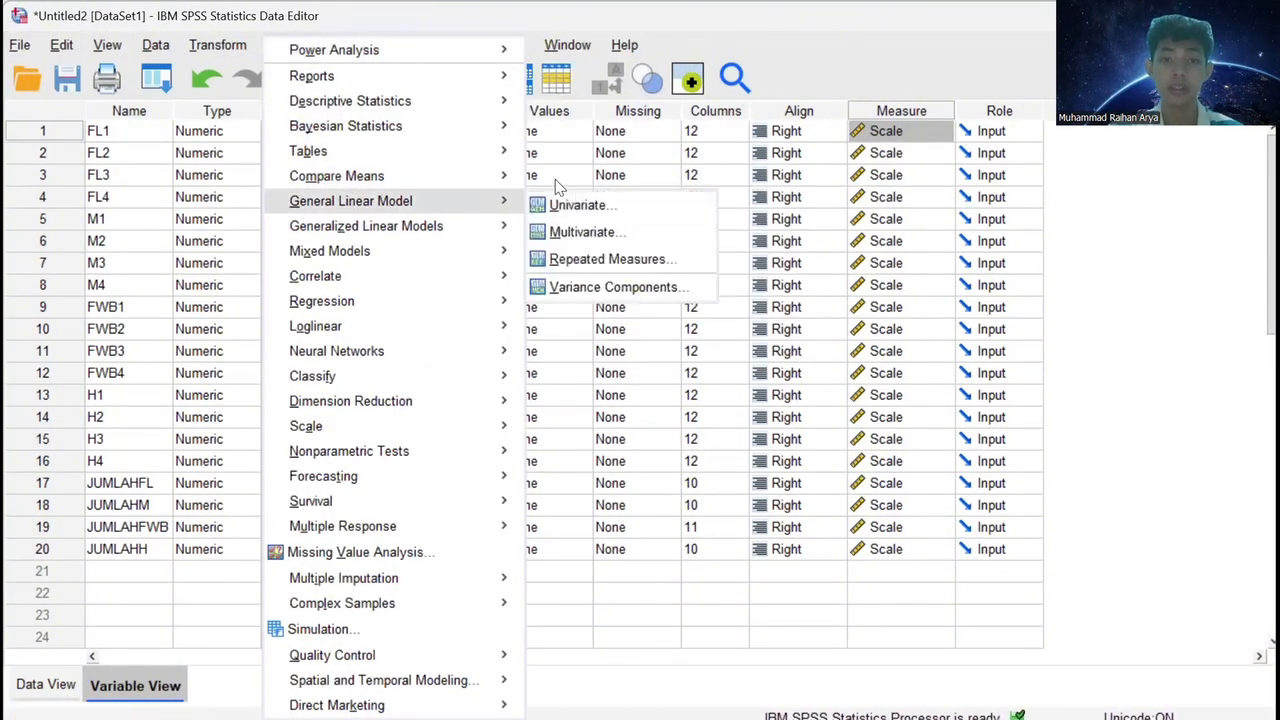
pyautogui.moveTo(366, 177)
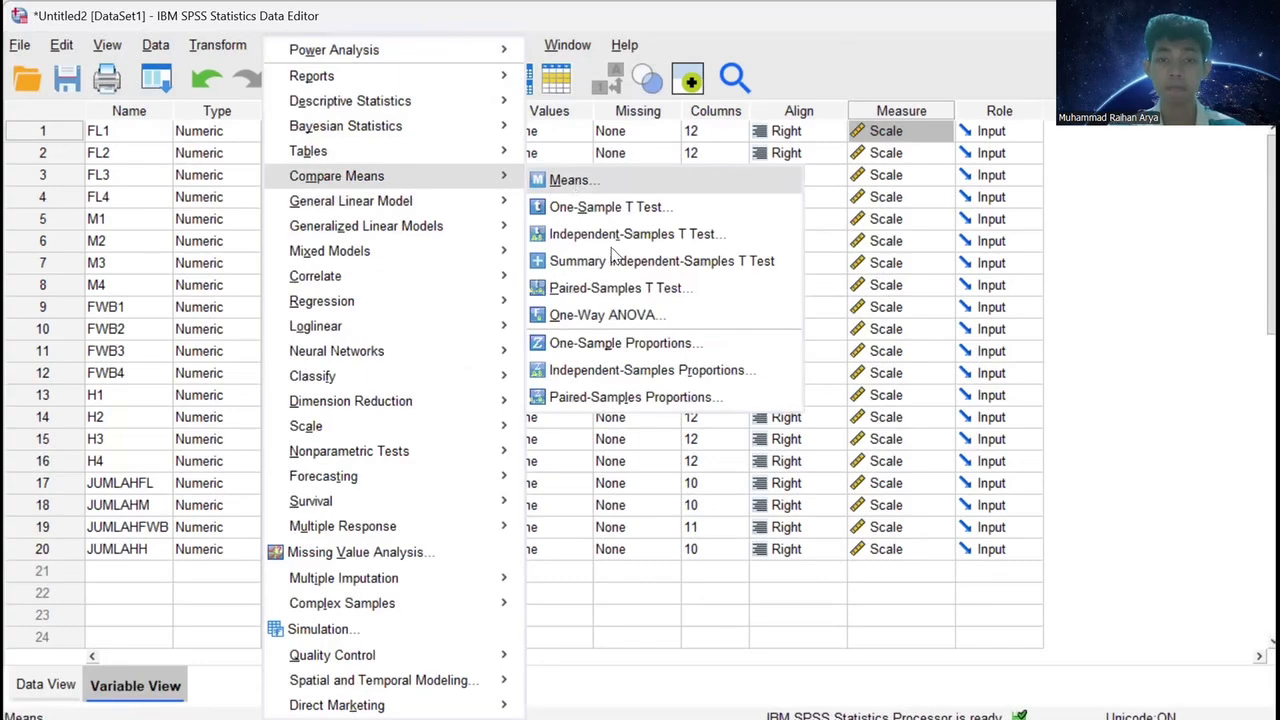
pyautogui.click(572, 181)
pyautogui.moveTo(537, 337); pyautogui.dragTo(532, 450)
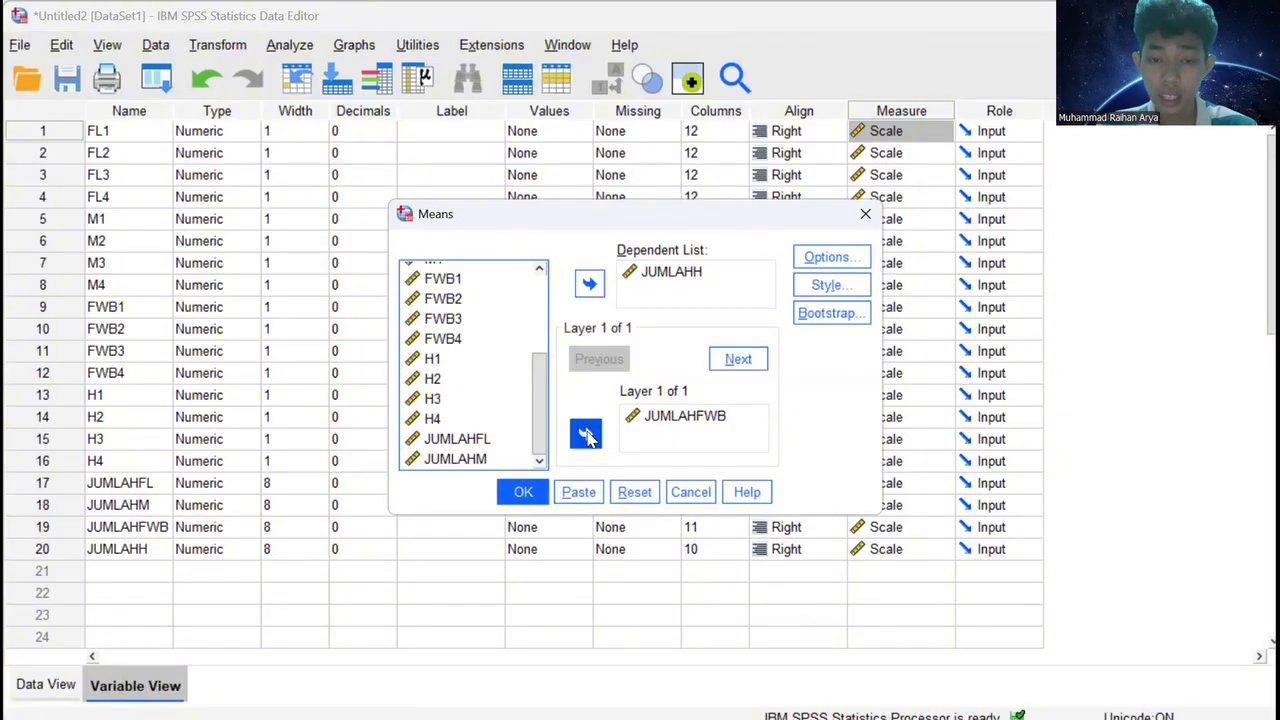
pyautogui.click(664, 418)
pyautogui.click(586, 436)
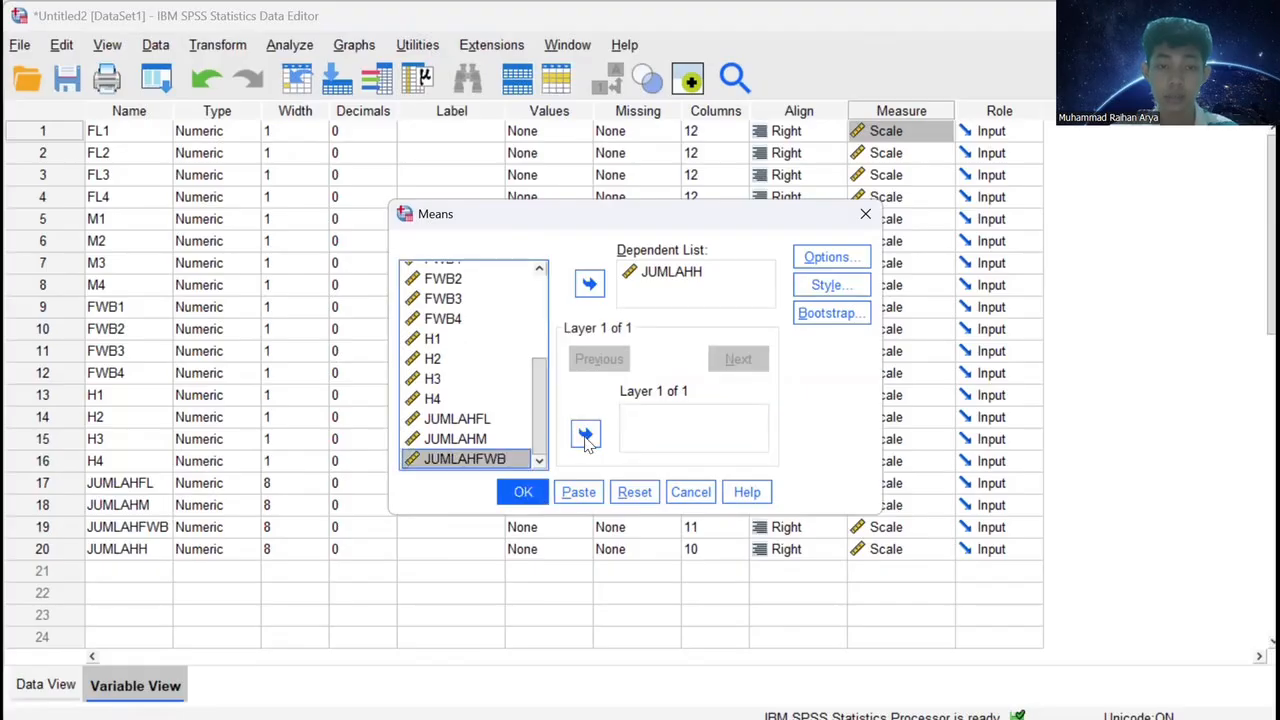
pyautogui.click(494, 420)
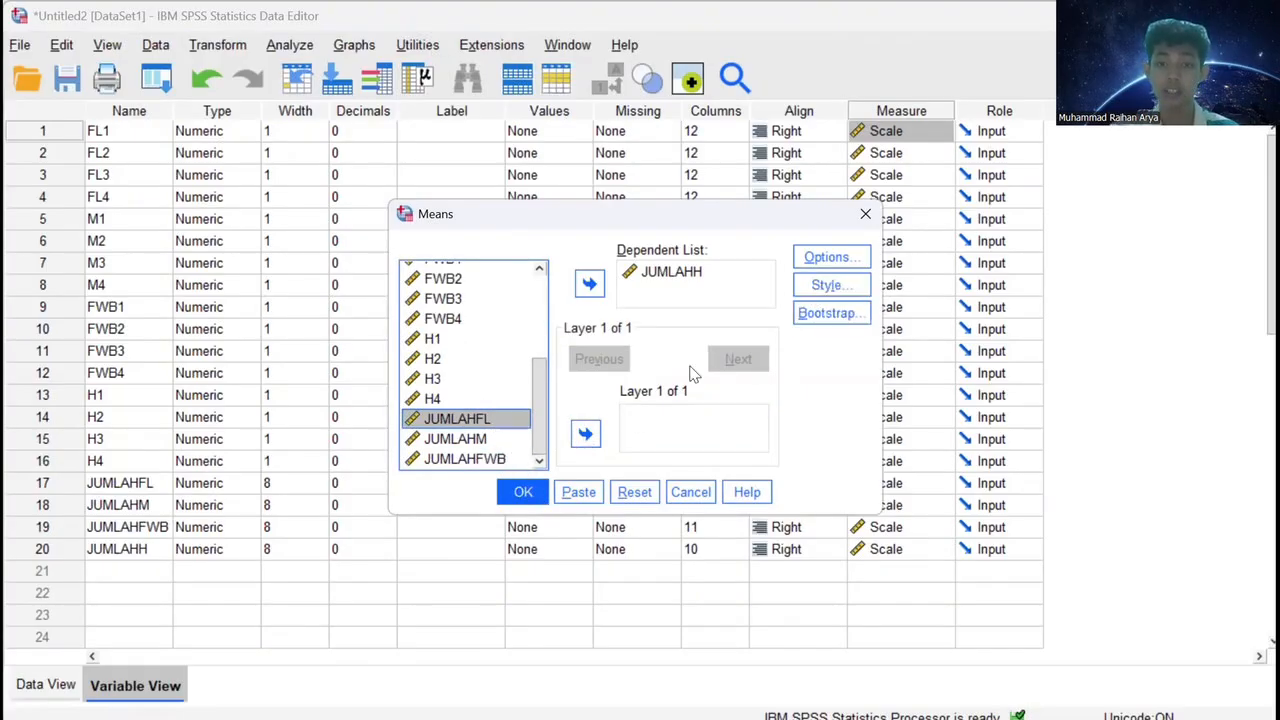
pyautogui.click(587, 432)
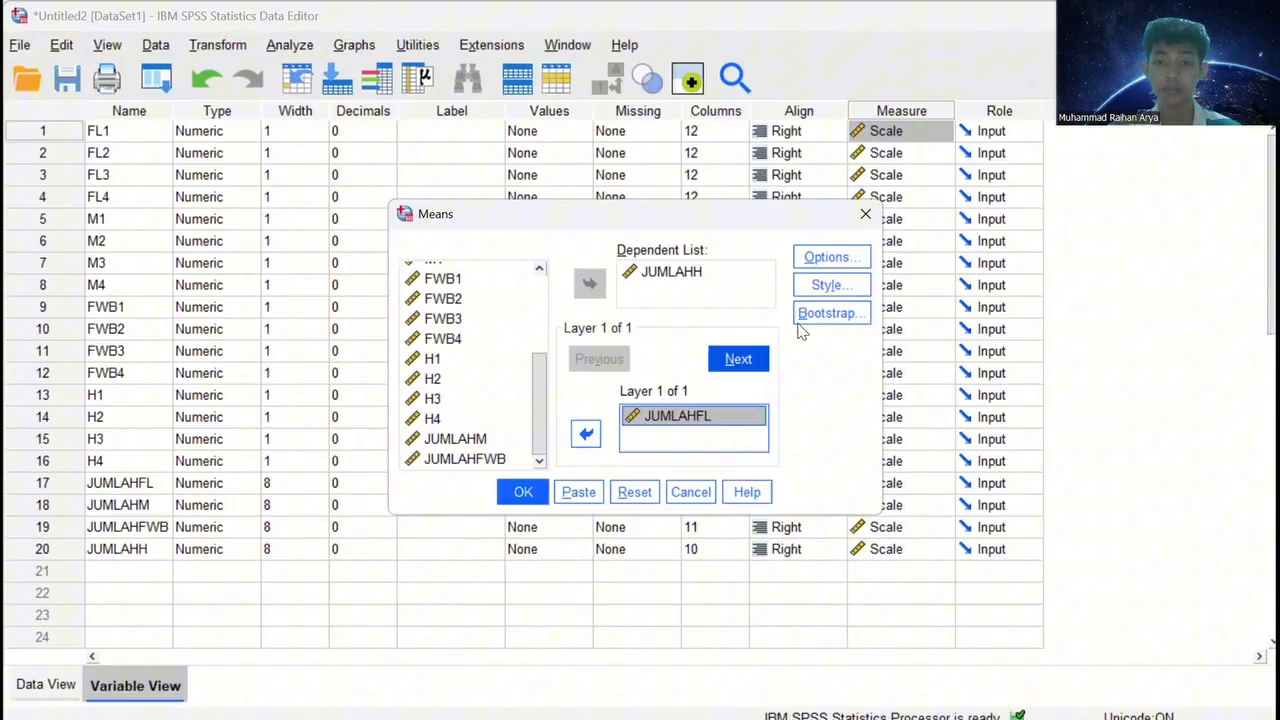
# Keep the test for linearity selected in the options and run the Means comparison of JUMLAHH by JUMLAHFL.
pyautogui.click(834, 264)
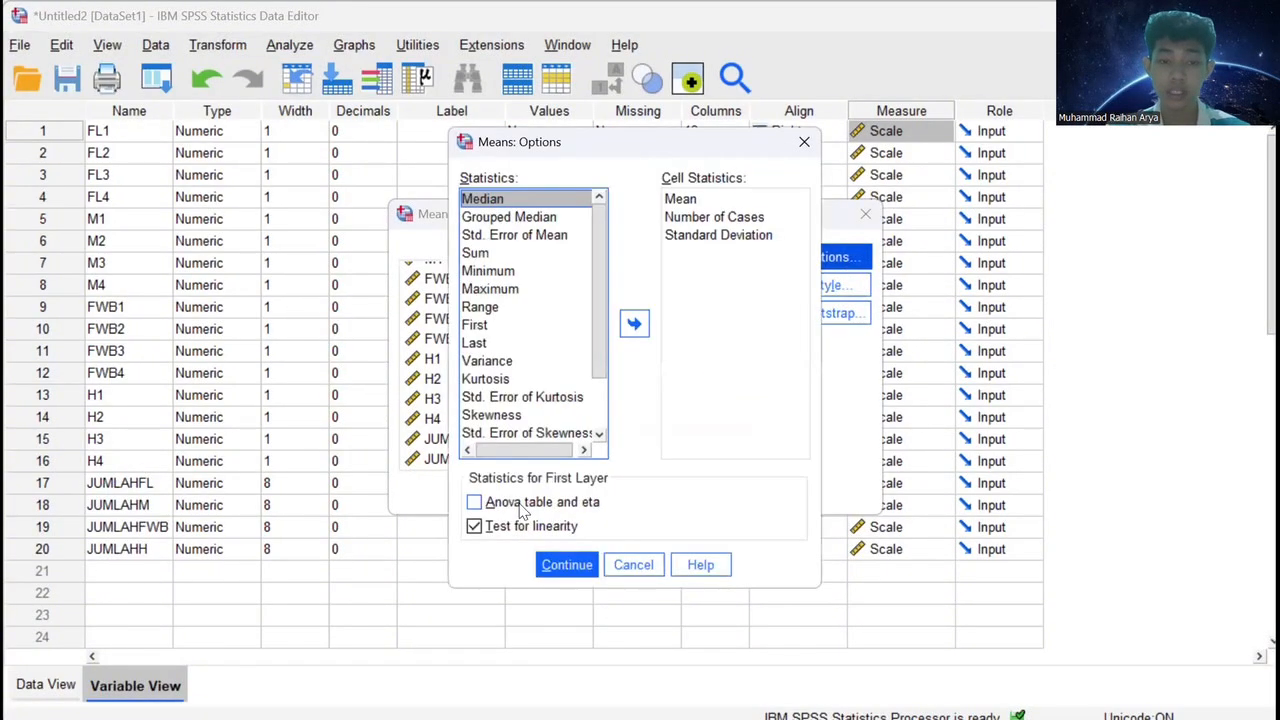
pyautogui.click(557, 568)
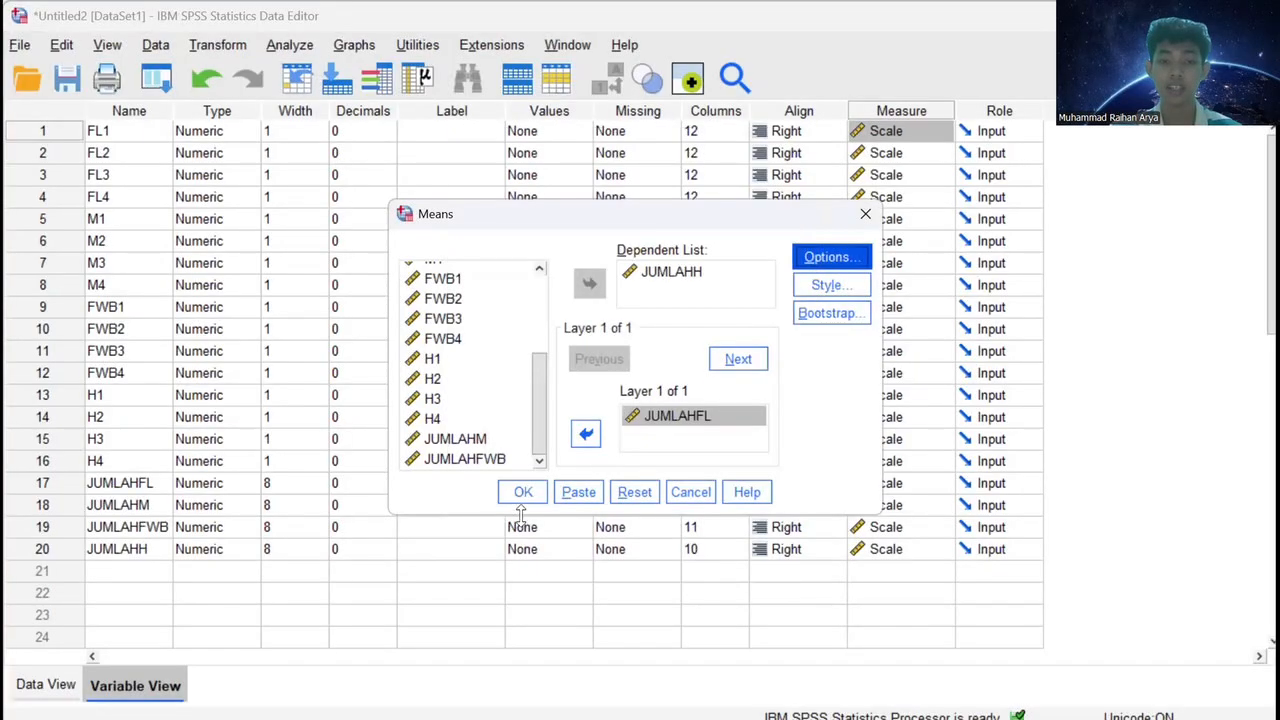
pyautogui.click(524, 494)
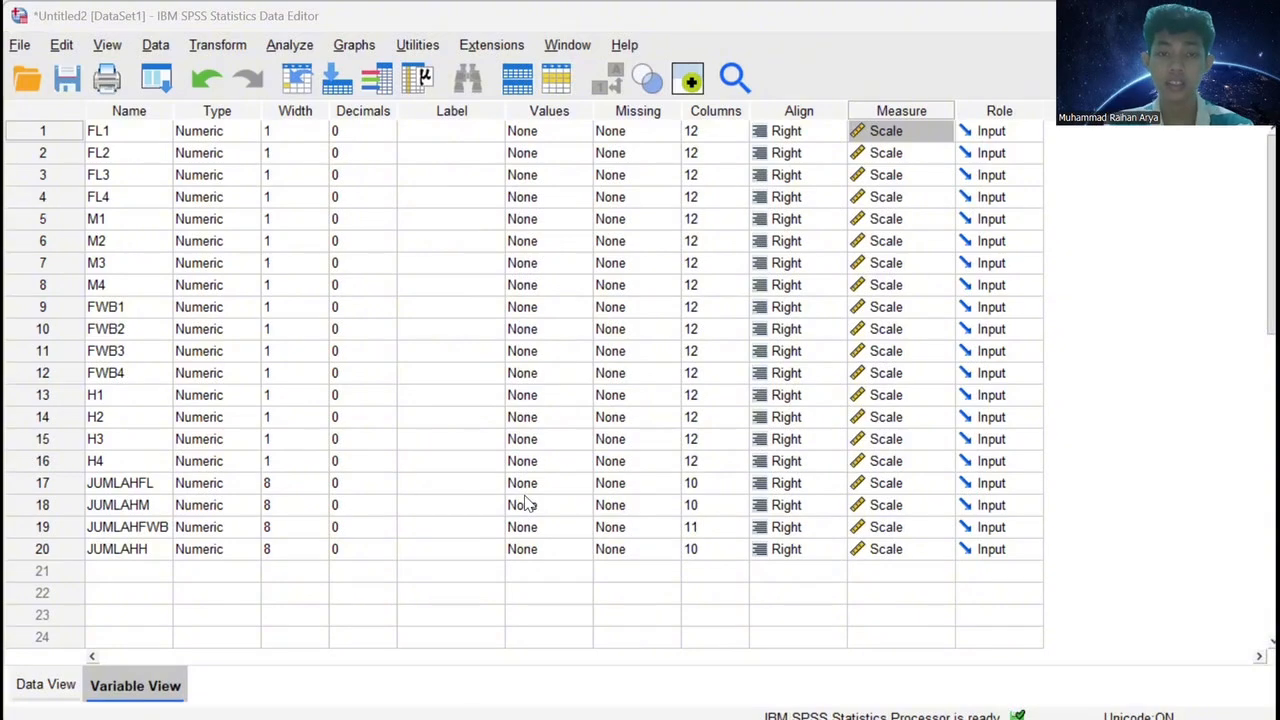
# Reopen the Means comparison and remove JUMLAHFL from layer 1.
pyautogui.hotkey('alt', 'a')
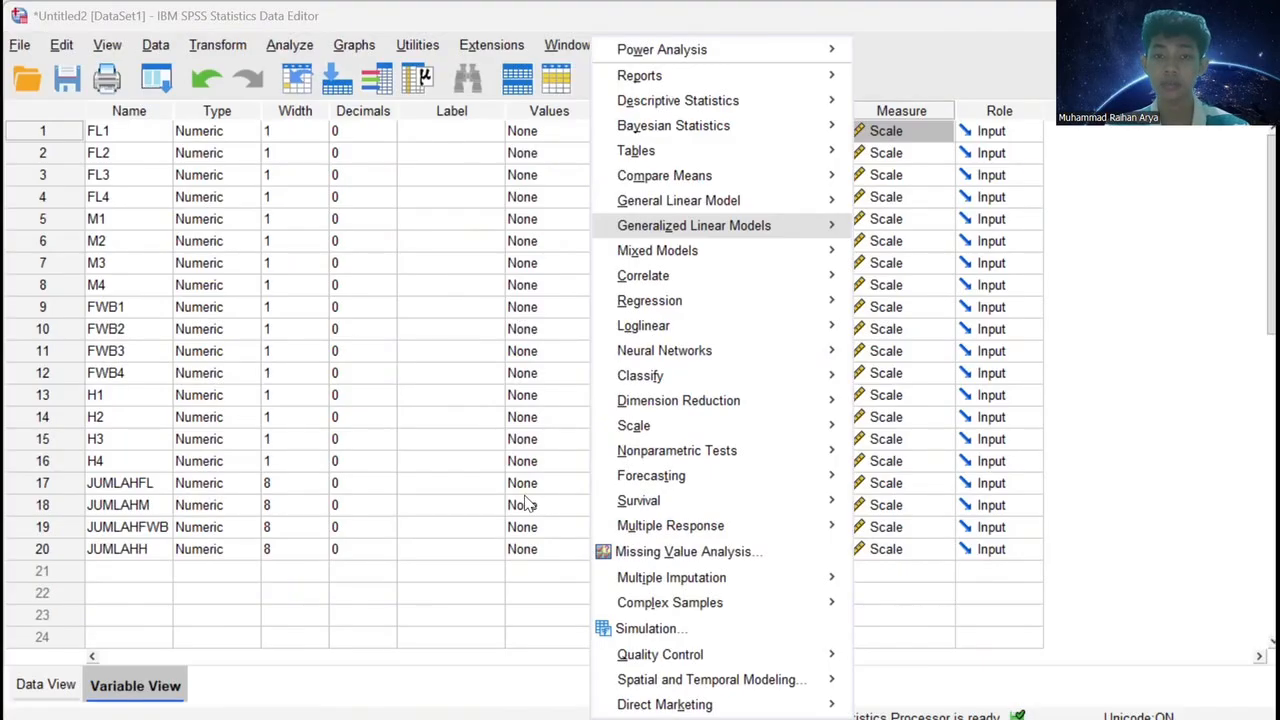
pyautogui.press('Up')
pyautogui.press('Up')
pyautogui.press('Right')
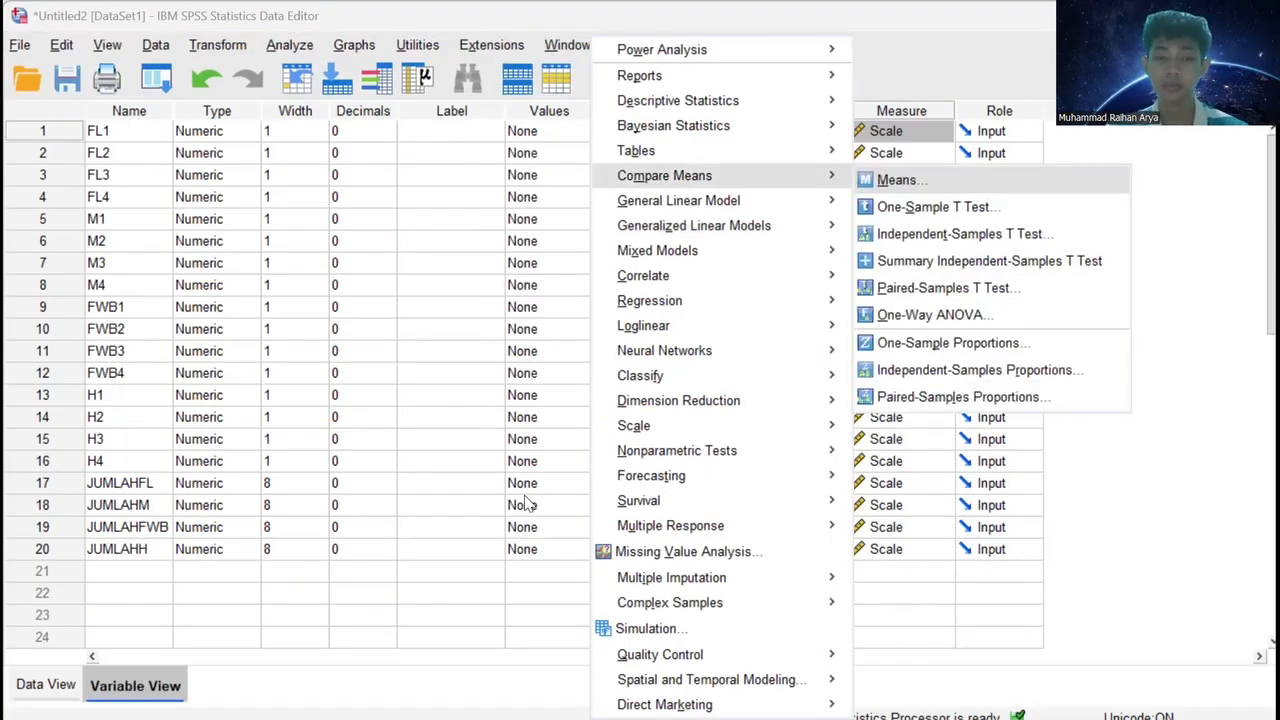
pyautogui.press('Return')
pyautogui.click(678, 416)
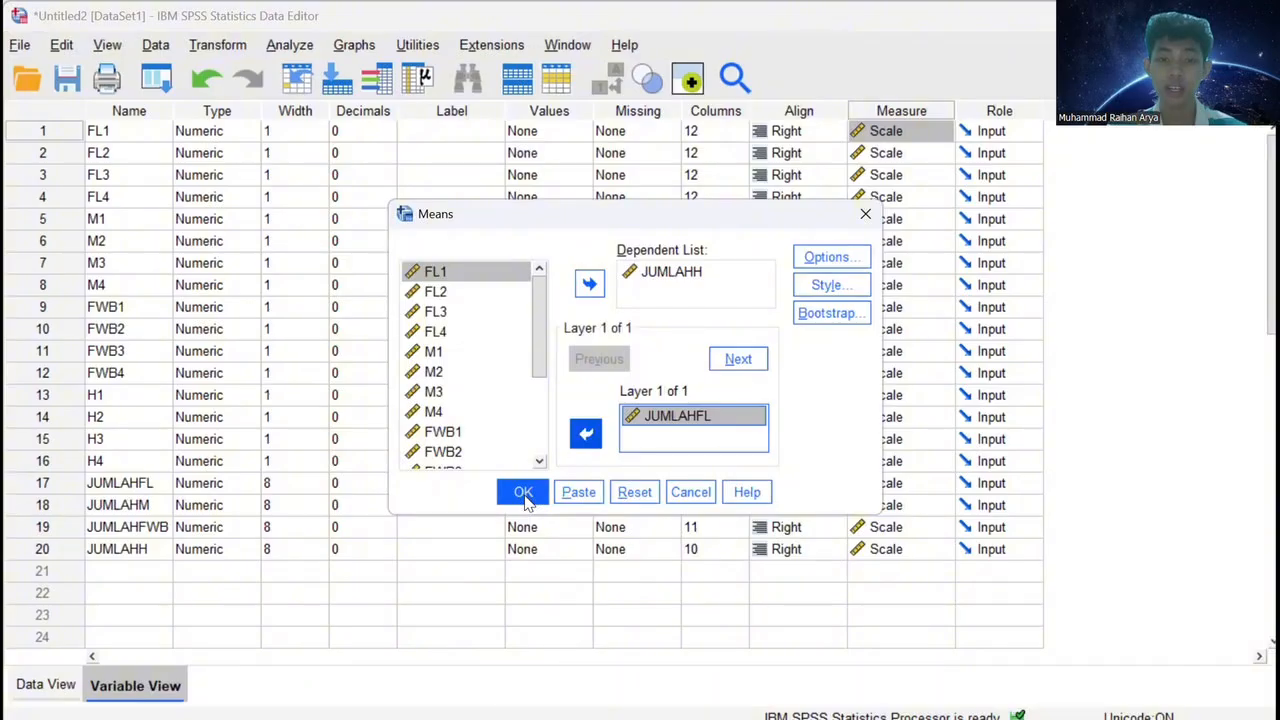
pyautogui.click(586, 434)
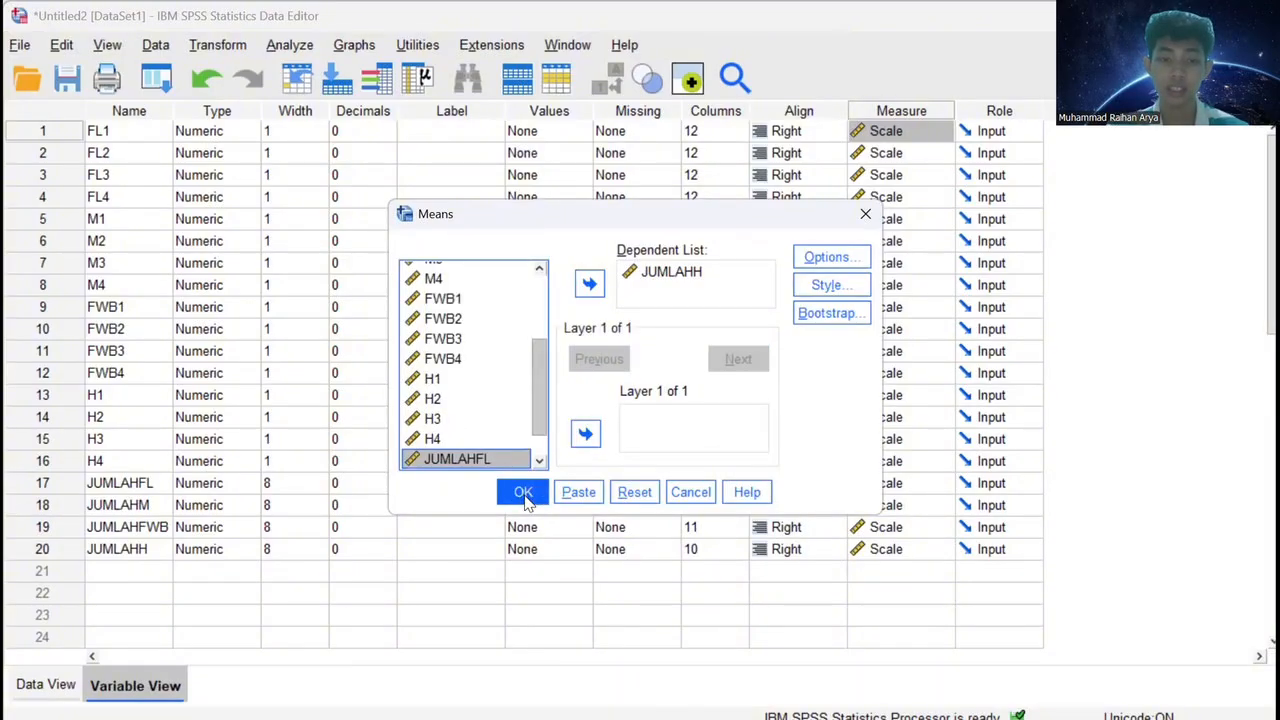
# Add JUMLAHM to layer 1 and run the Means comparison with JUMLAHH as the dependent variable.
pyautogui.moveTo(540, 388); pyautogui.dragTo(540, 410)
pyautogui.click(456, 439)
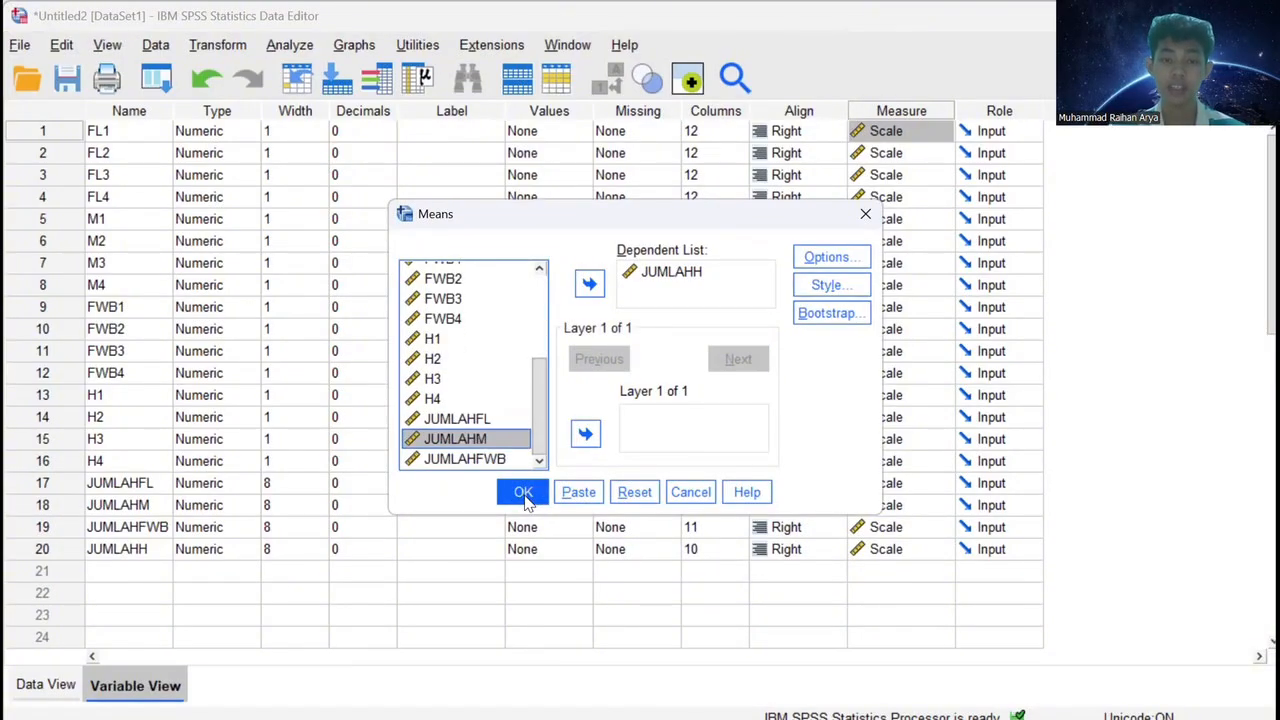
pyautogui.click(586, 434)
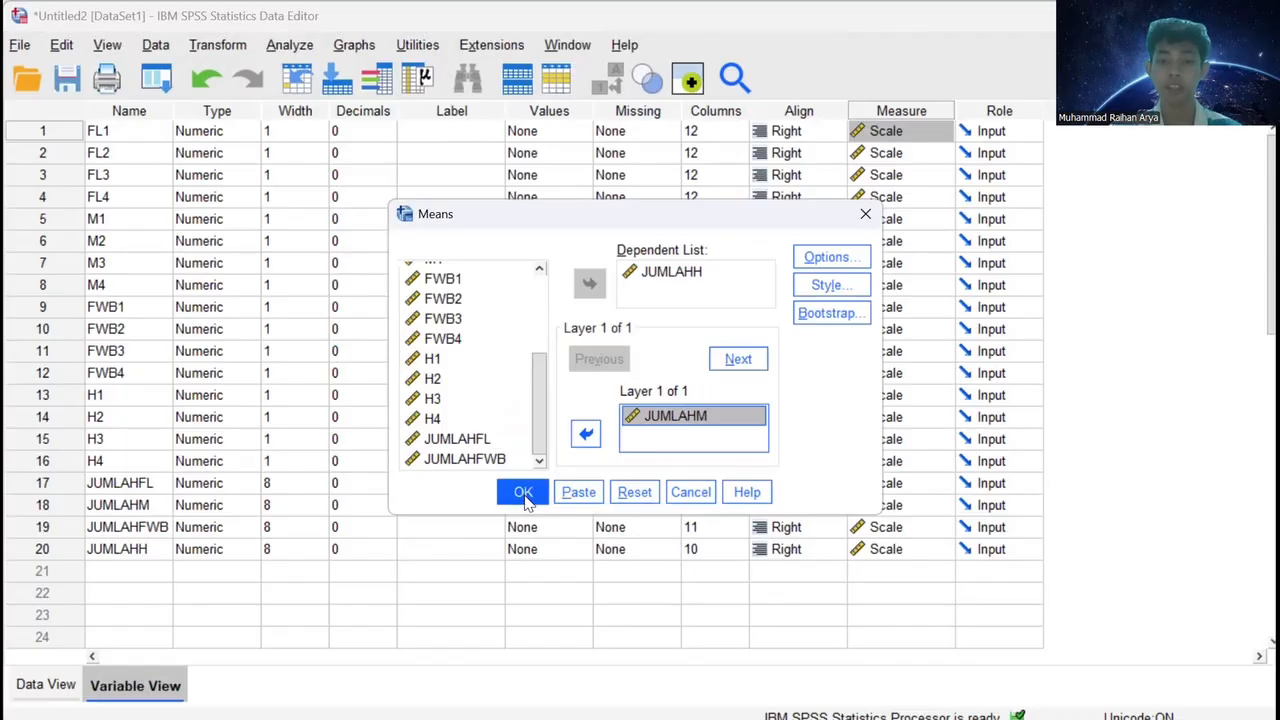
pyautogui.click(524, 494)
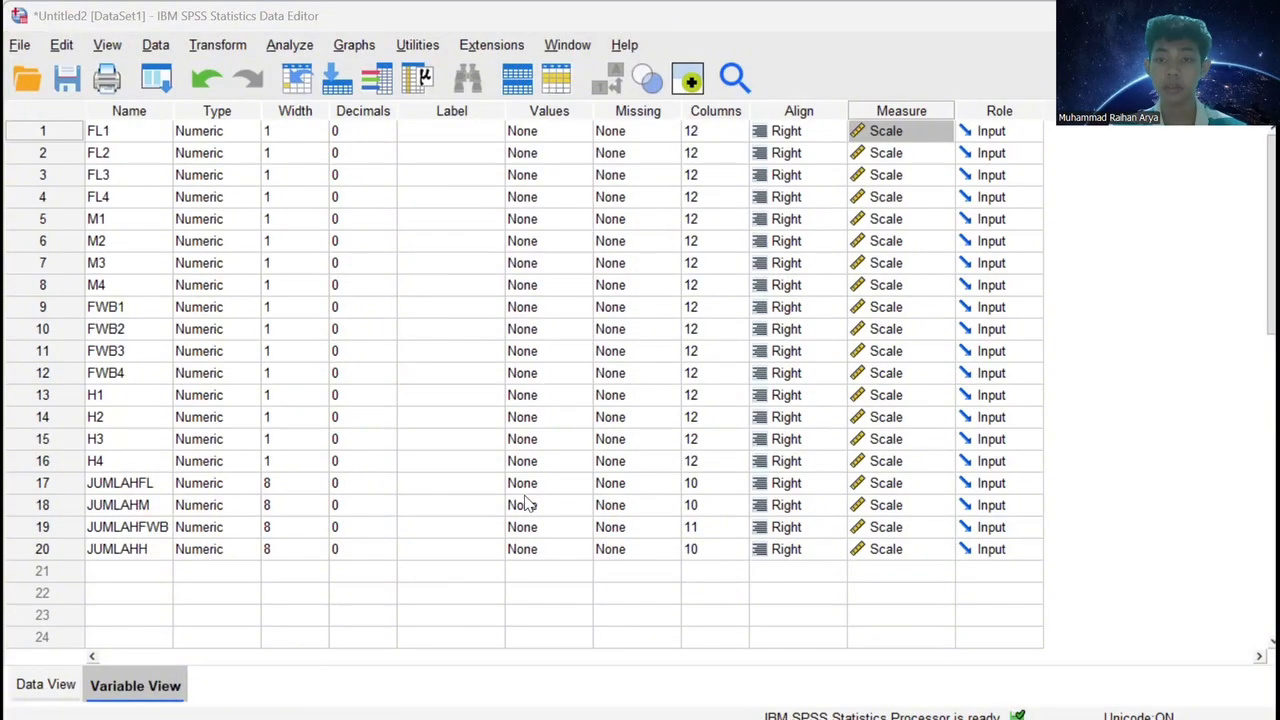
# Reopen the Means comparison and remove JUMLAHM from layer 1.
pyautogui.click(290, 45)
pyautogui.moveTo(664, 176)
pyautogui.click(896, 180)
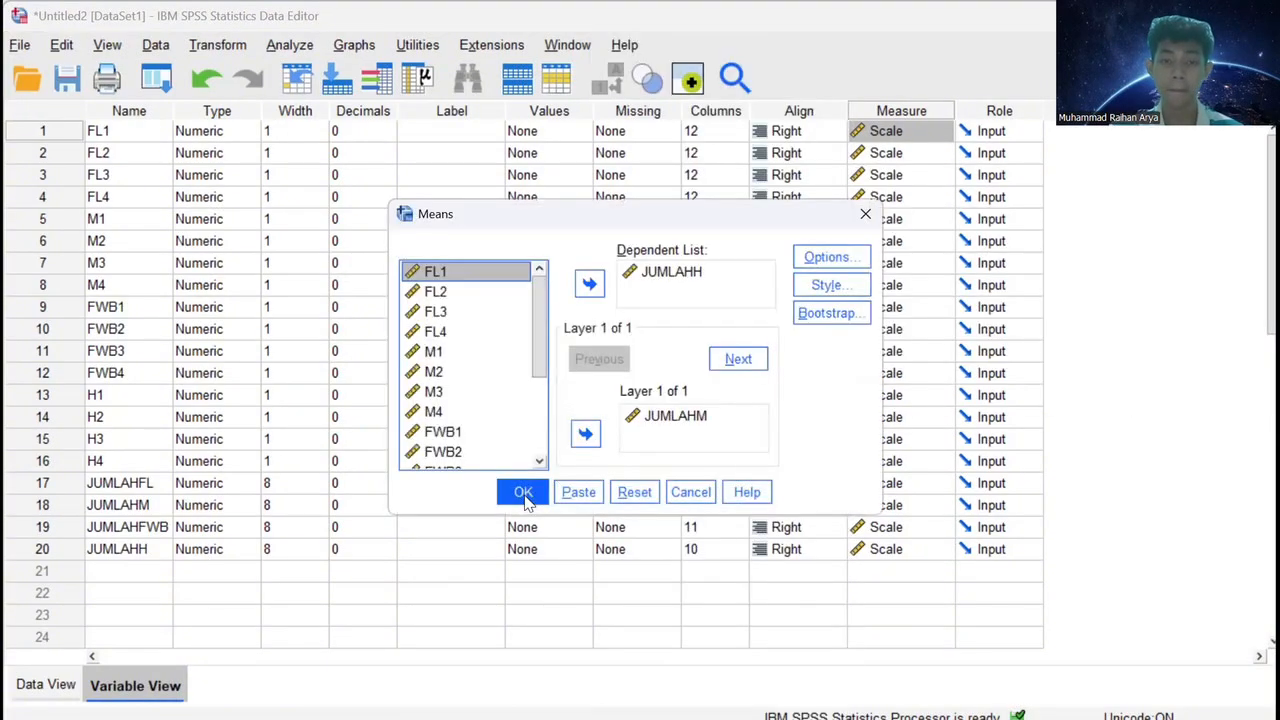
pyautogui.click(676, 416)
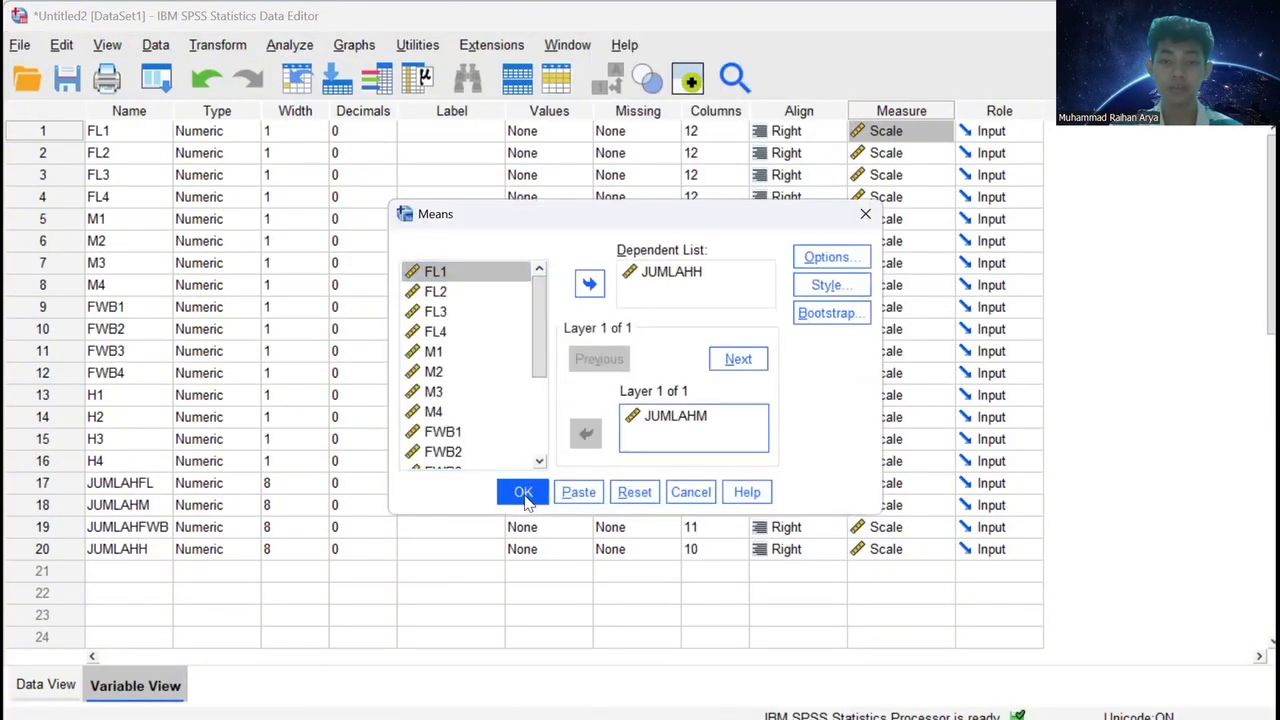
pyautogui.click(586, 434)
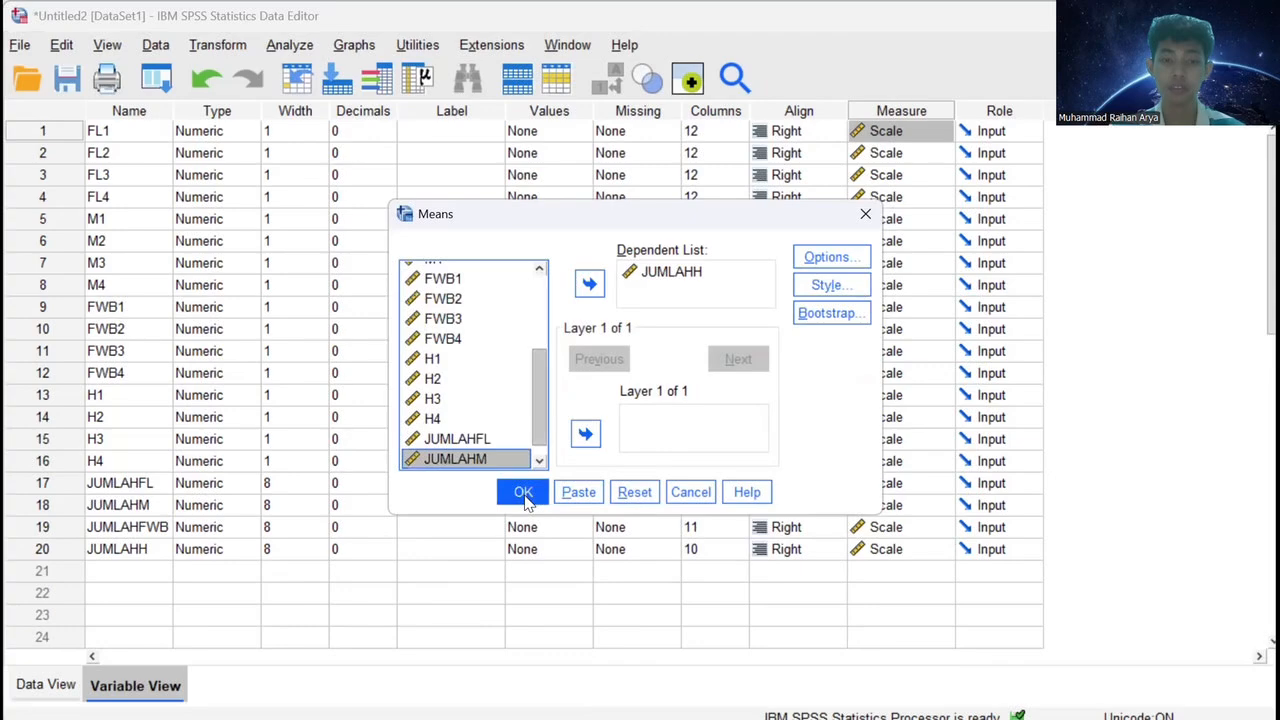
# Add JUMLAHFWB to layer 1 of the Means comparison, with JUMLAHH as the dependent variable.
pyautogui.moveTo(540, 400); pyautogui.dragTo(540, 410)
pyautogui.click(464, 458)
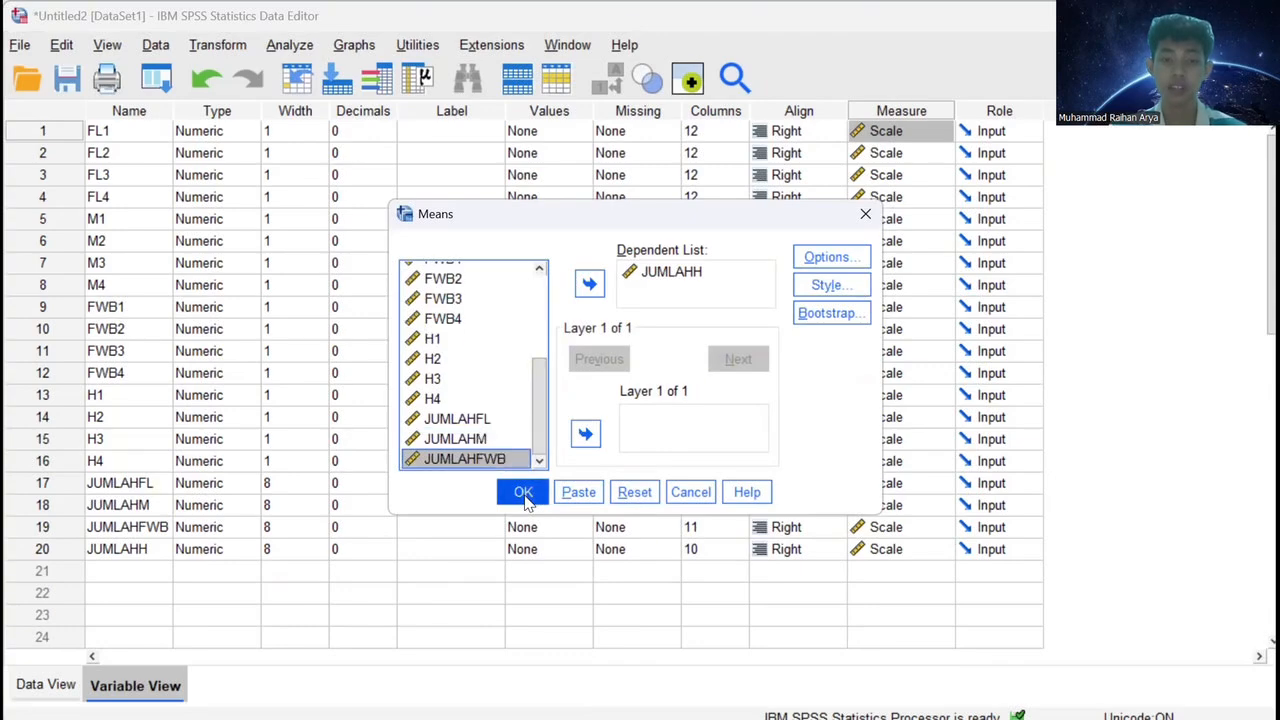
pyautogui.click(586, 434)
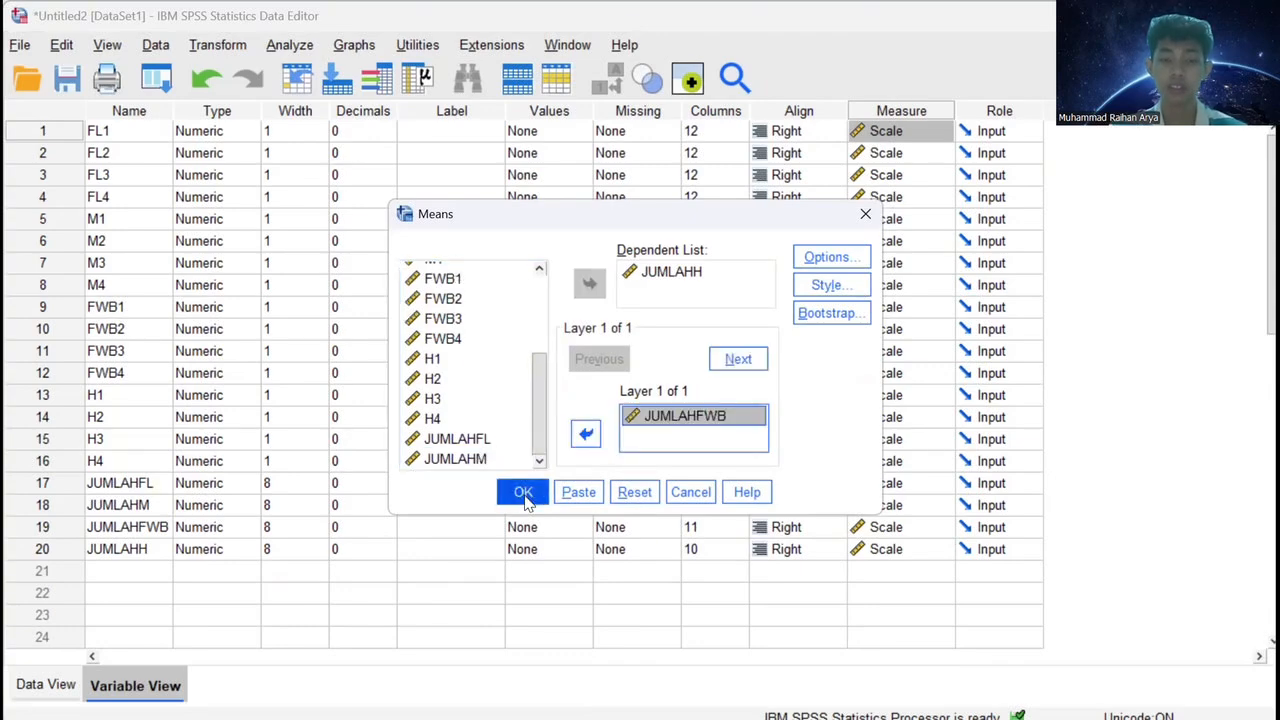
# Run the Means comparison of JUMLAHH by JUMLAHFWB.
pyautogui.click(524, 493)
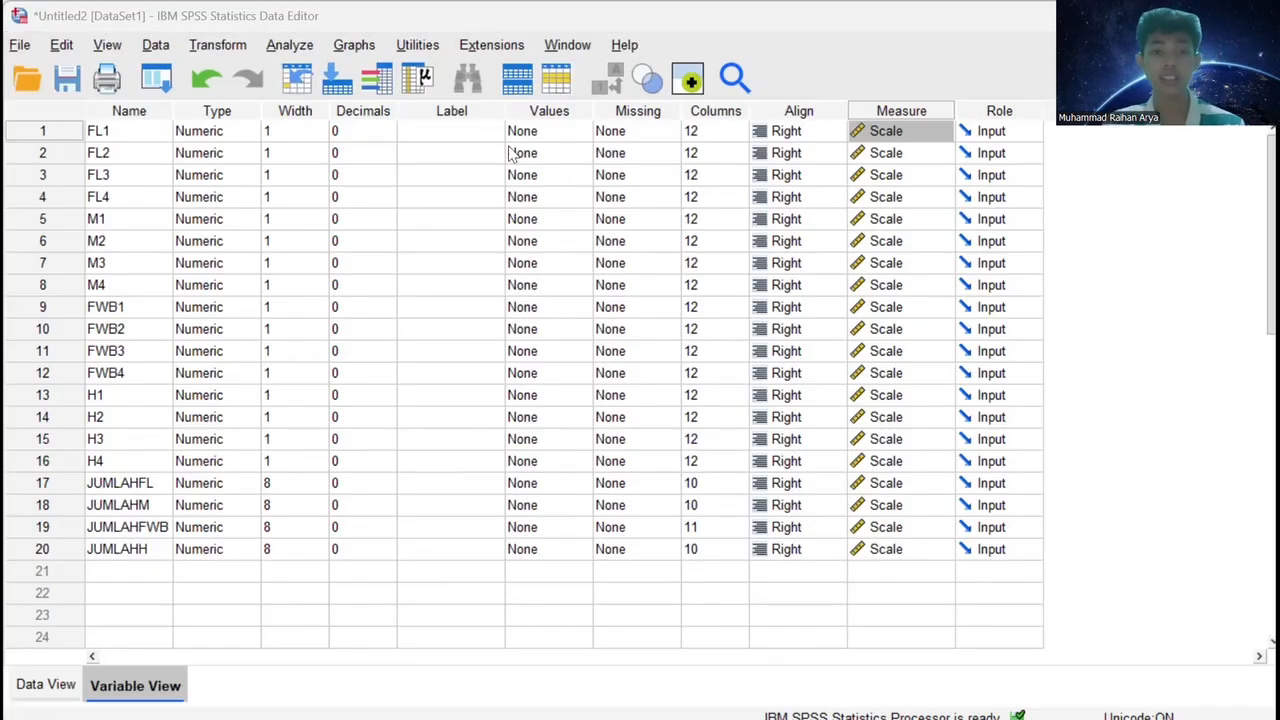
# Run a linear regression of JUMLAHH on JUMLAHFL, JUMLAHM and JUMLAHFWB, saving the unstandardized residuals as a new variable.
pyautogui.click(301, 52)
pyautogui.moveTo(350, 300)
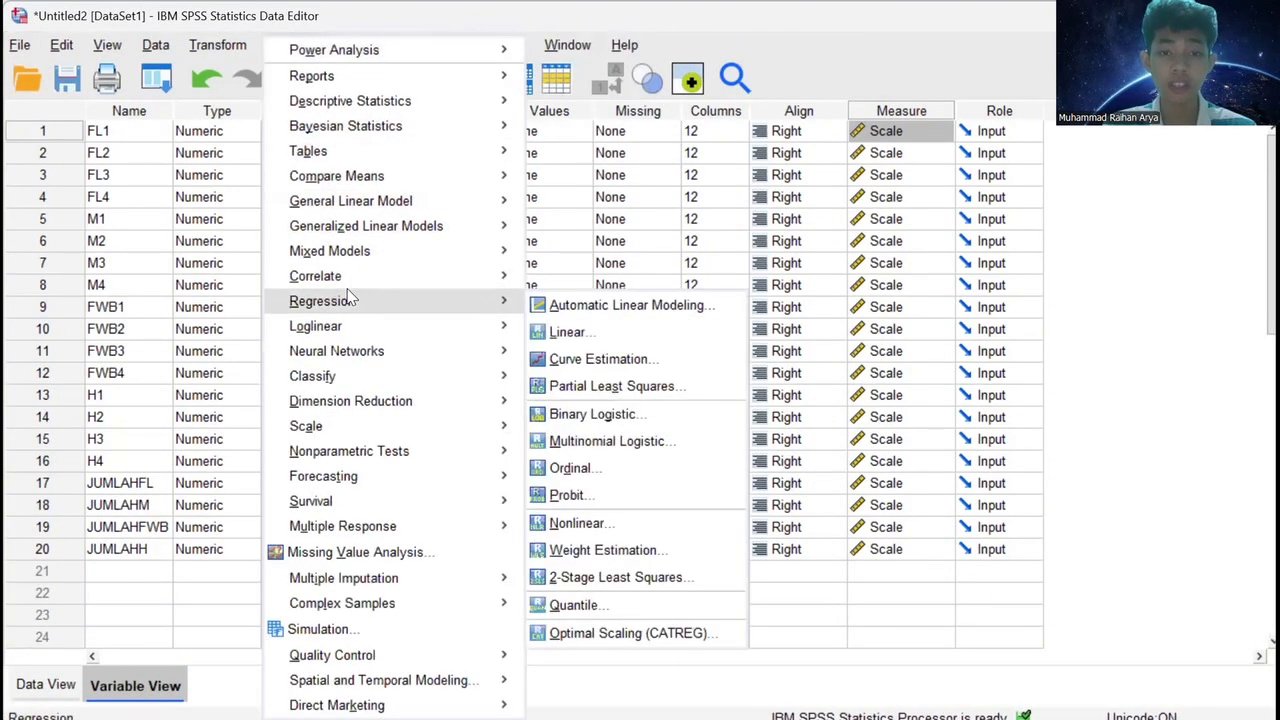
pyautogui.click(565, 331)
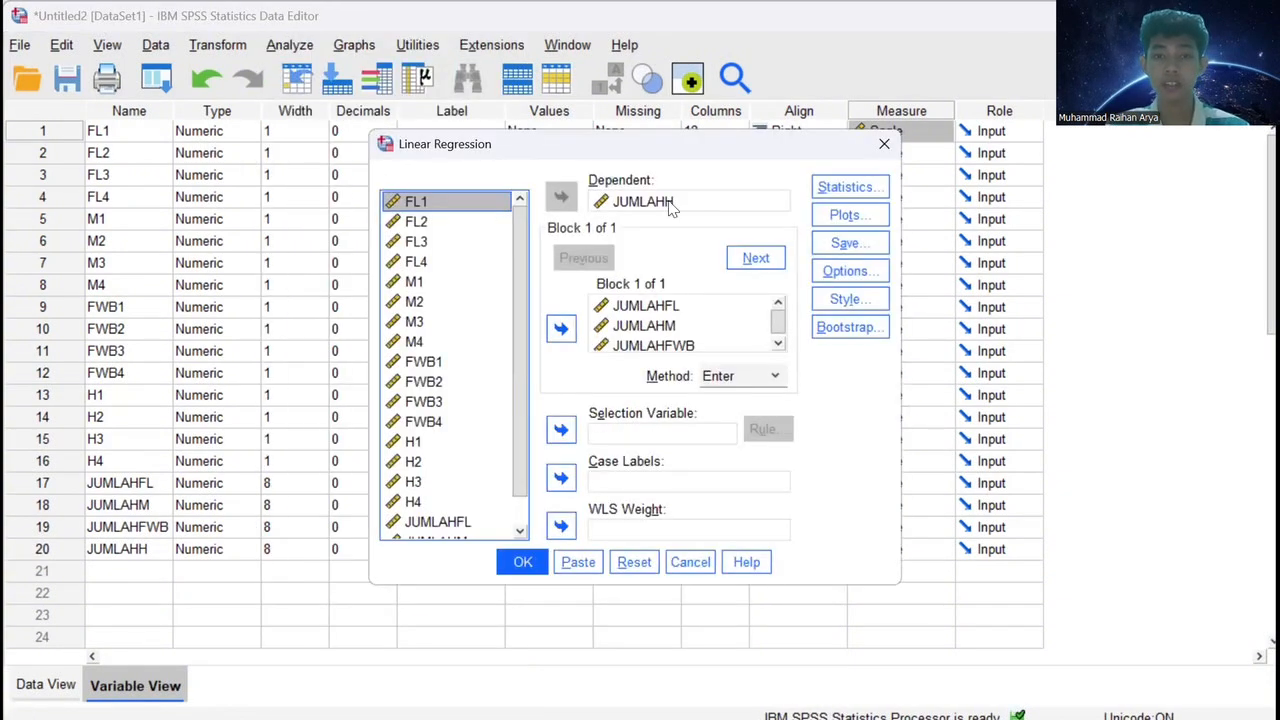
pyautogui.click(655, 203)
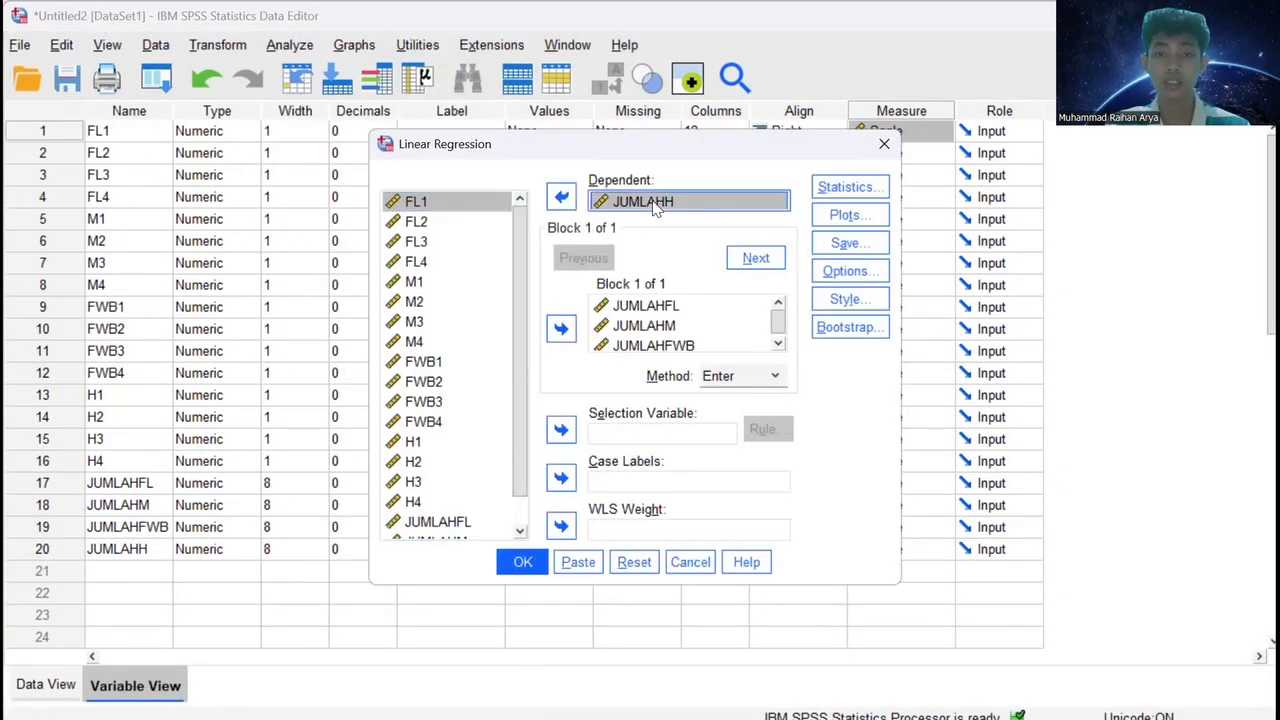
pyautogui.scroll(-2, 445, 459)
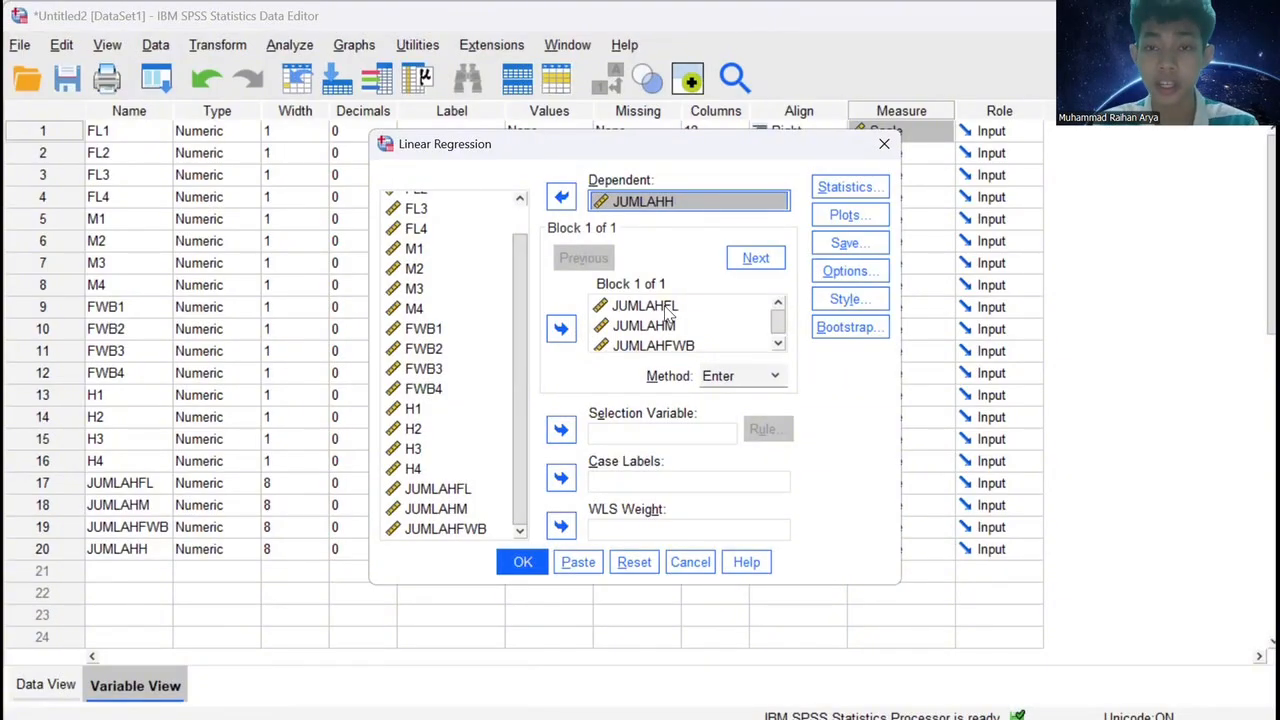
pyautogui.click(855, 250)
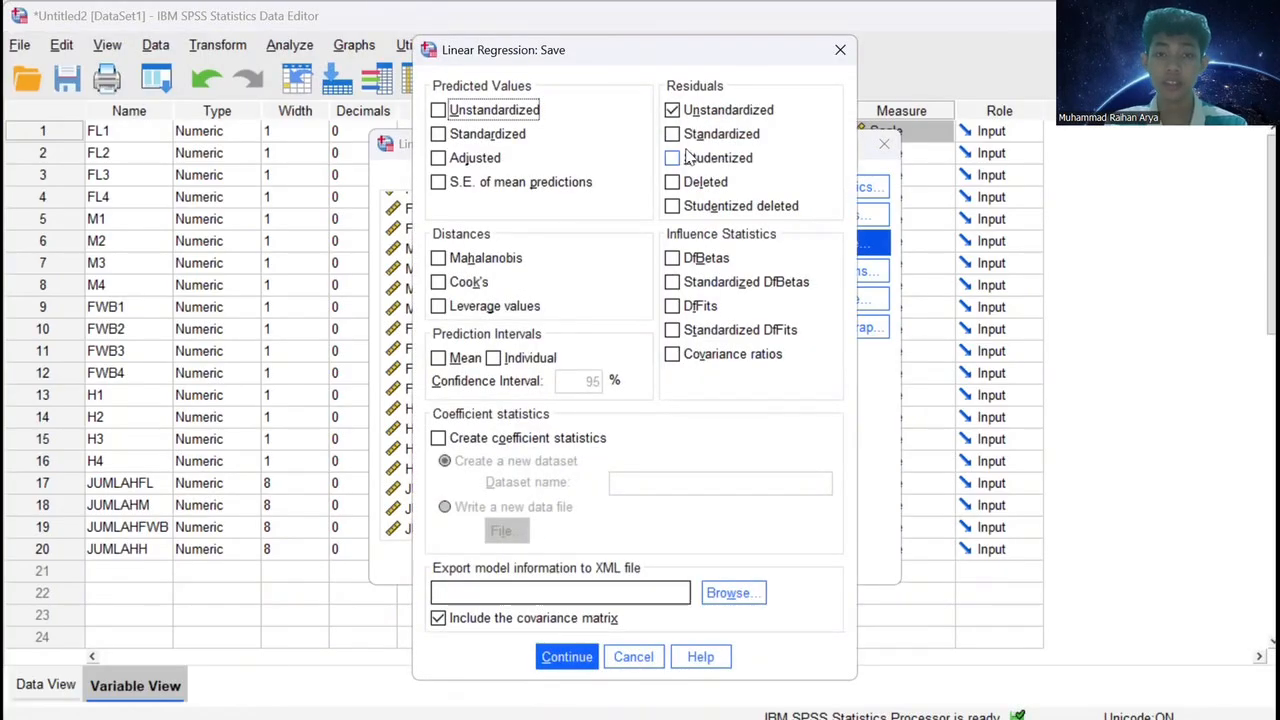
pyautogui.click(673, 111)
pyautogui.click(672, 110)
pyautogui.click(672, 110)
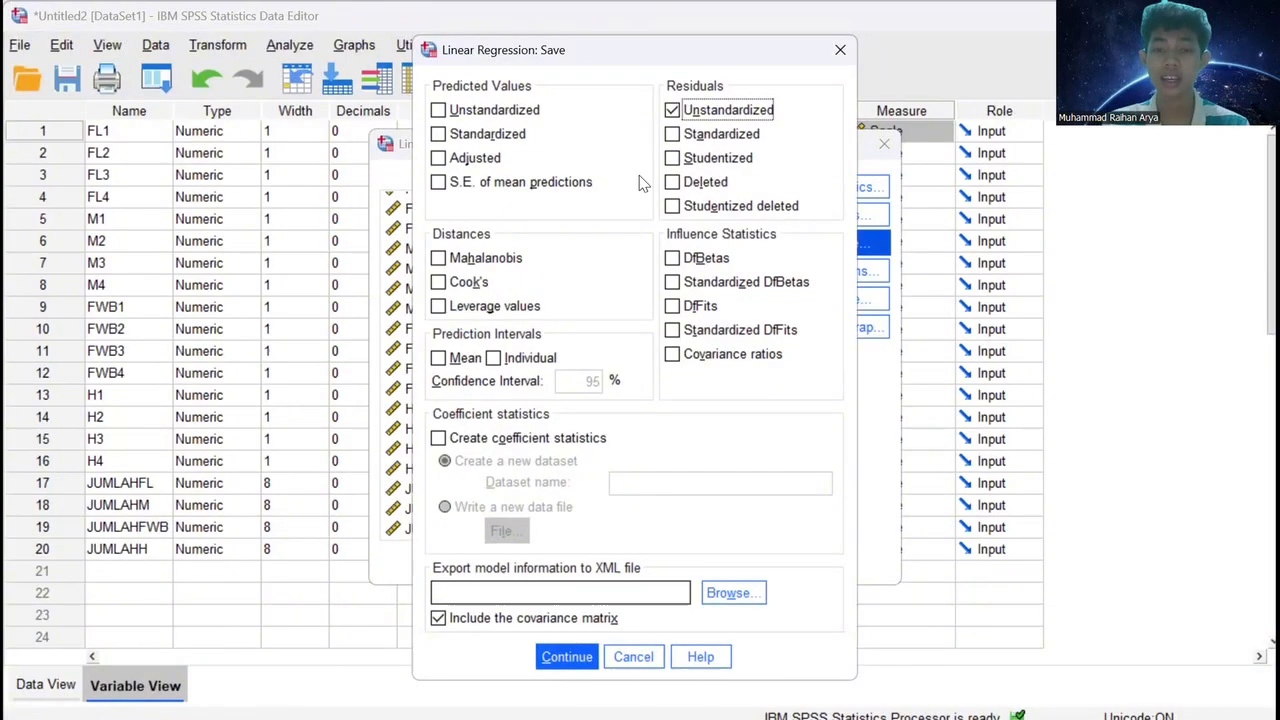
pyautogui.click(551, 664)
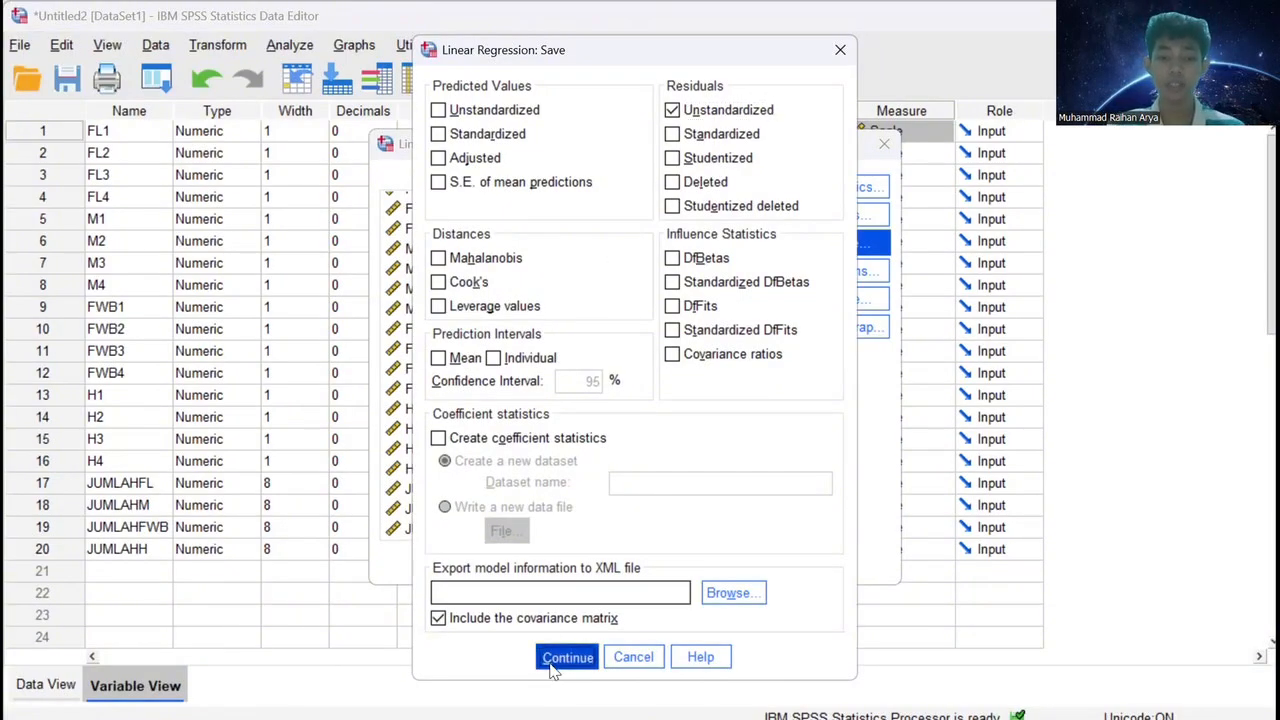
pyautogui.click(519, 566)
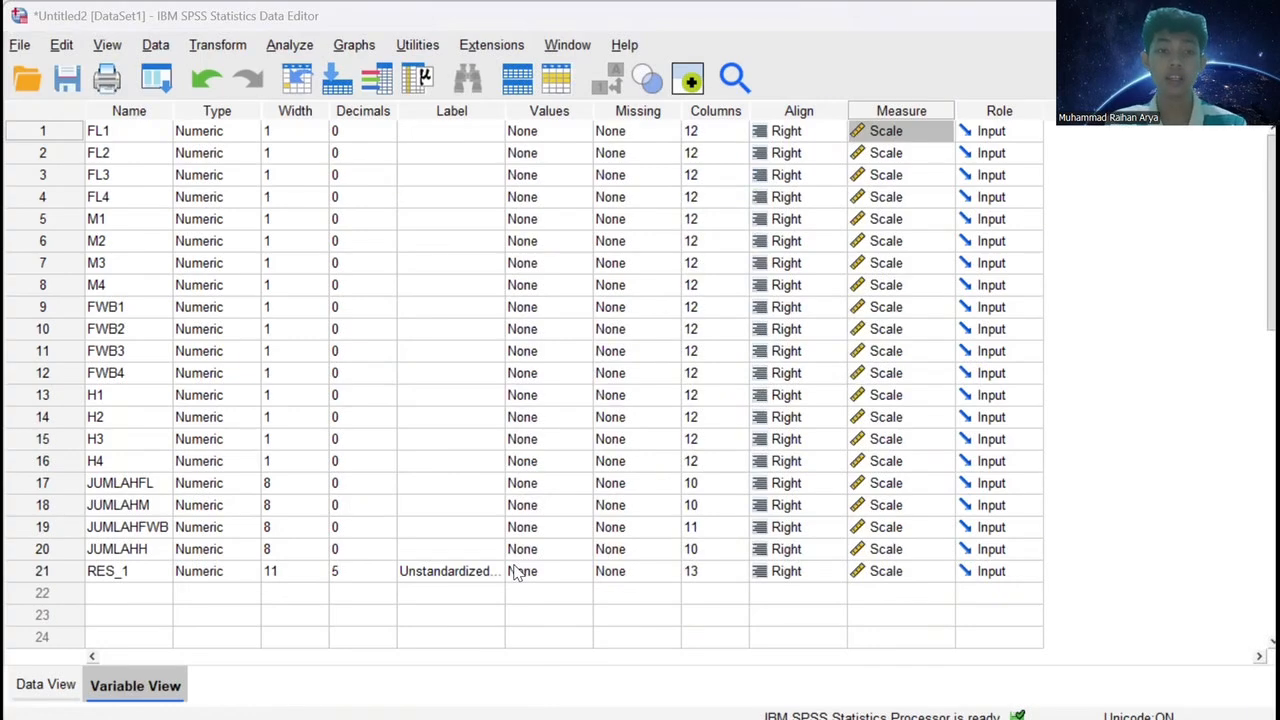
# Compute the new variable Abs_RES with the numeric expression ABS (RES_1).
pyautogui.hotkey('alt', 't')
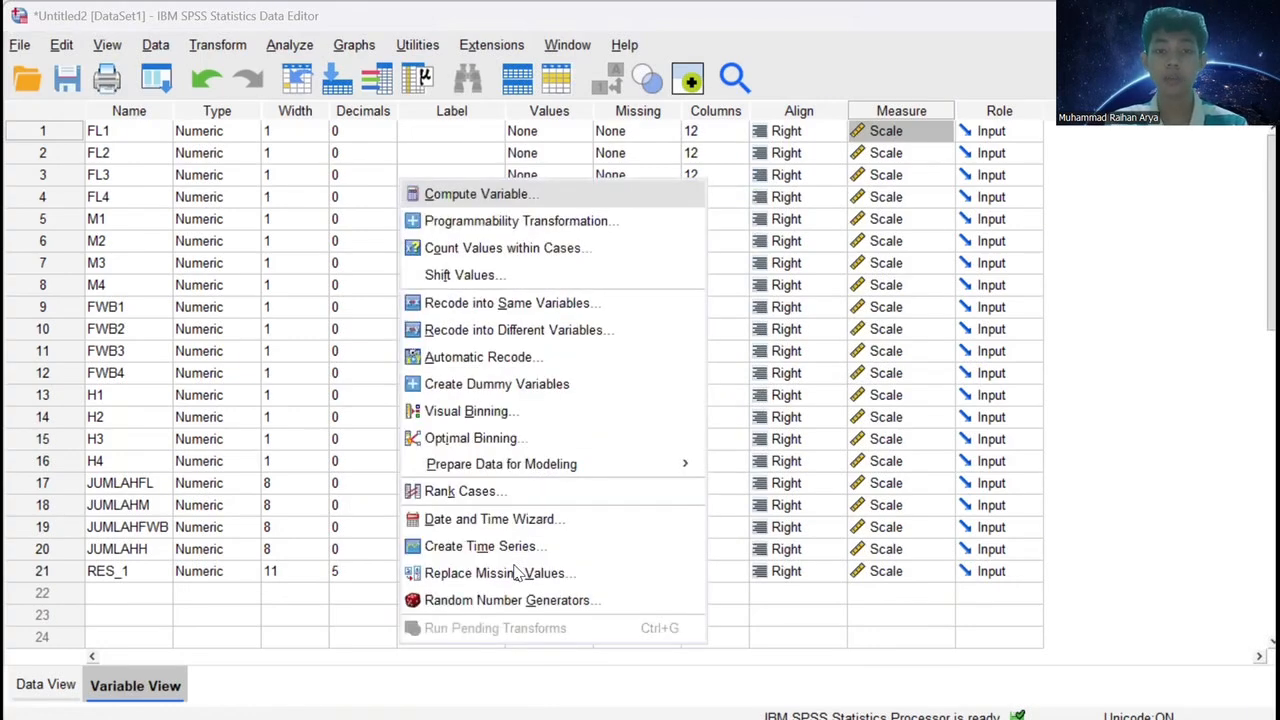
pyautogui.press('Return')
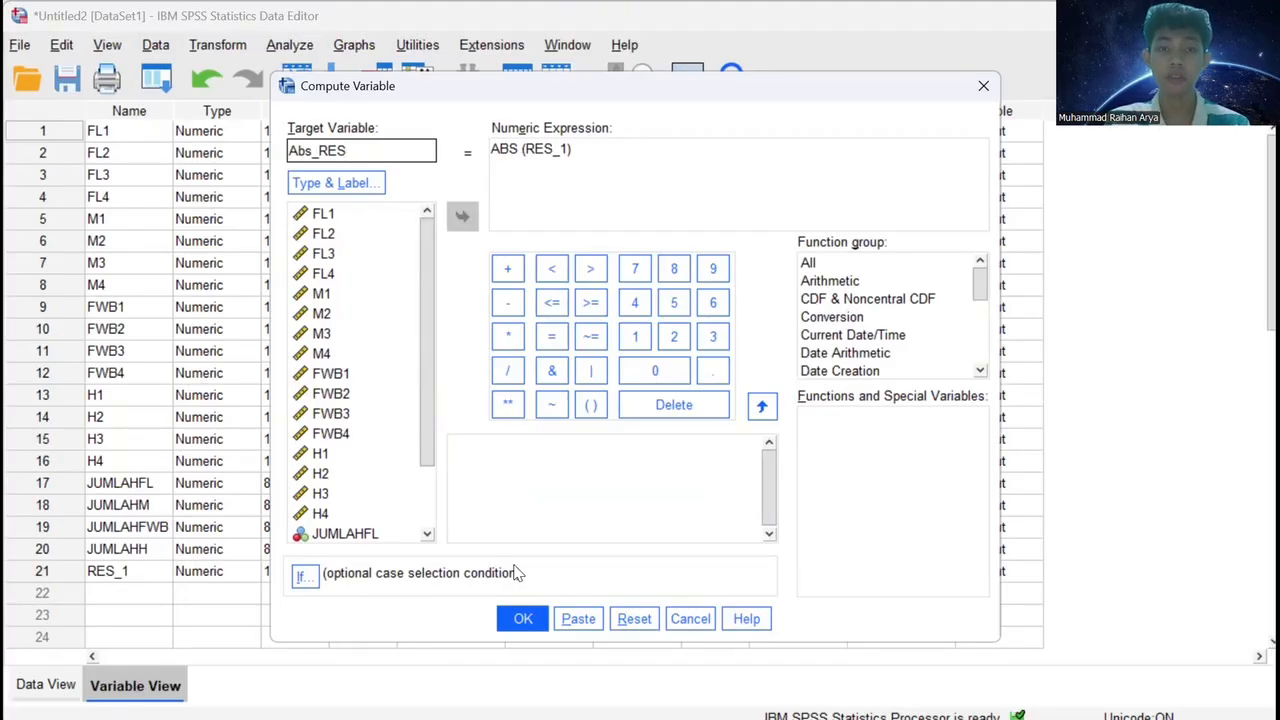
pyautogui.scroll(-2, 362, 373)
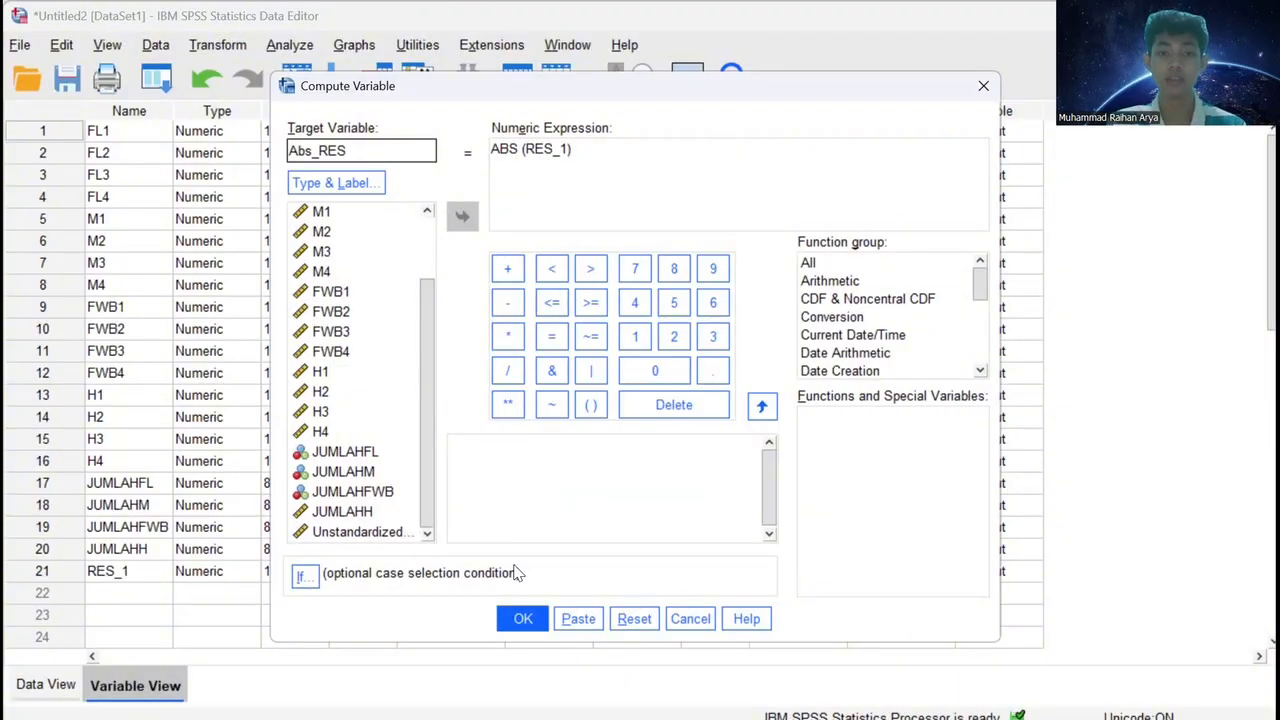
pyautogui.click(572, 150)
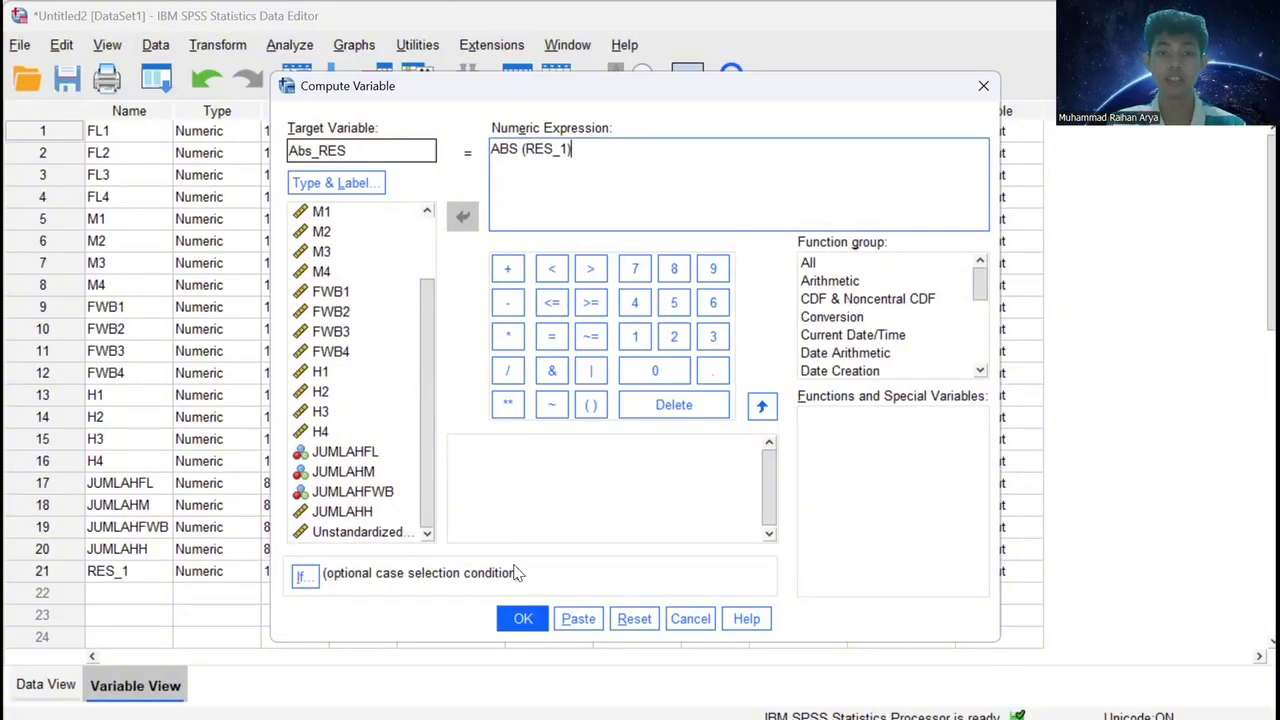
pyautogui.click(523, 620)
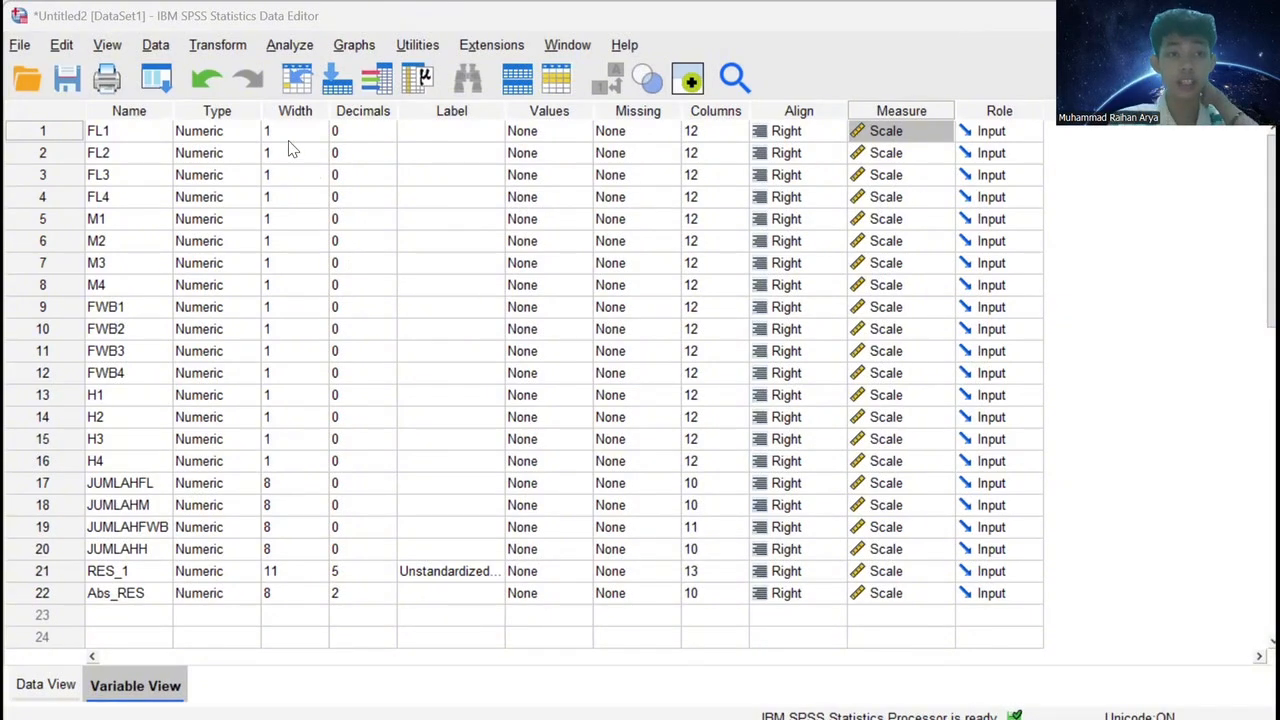
# Reopen the linear regression and replace JUMLAHH with Abs_RES as the dependent variable.
pyautogui.click(289, 46)
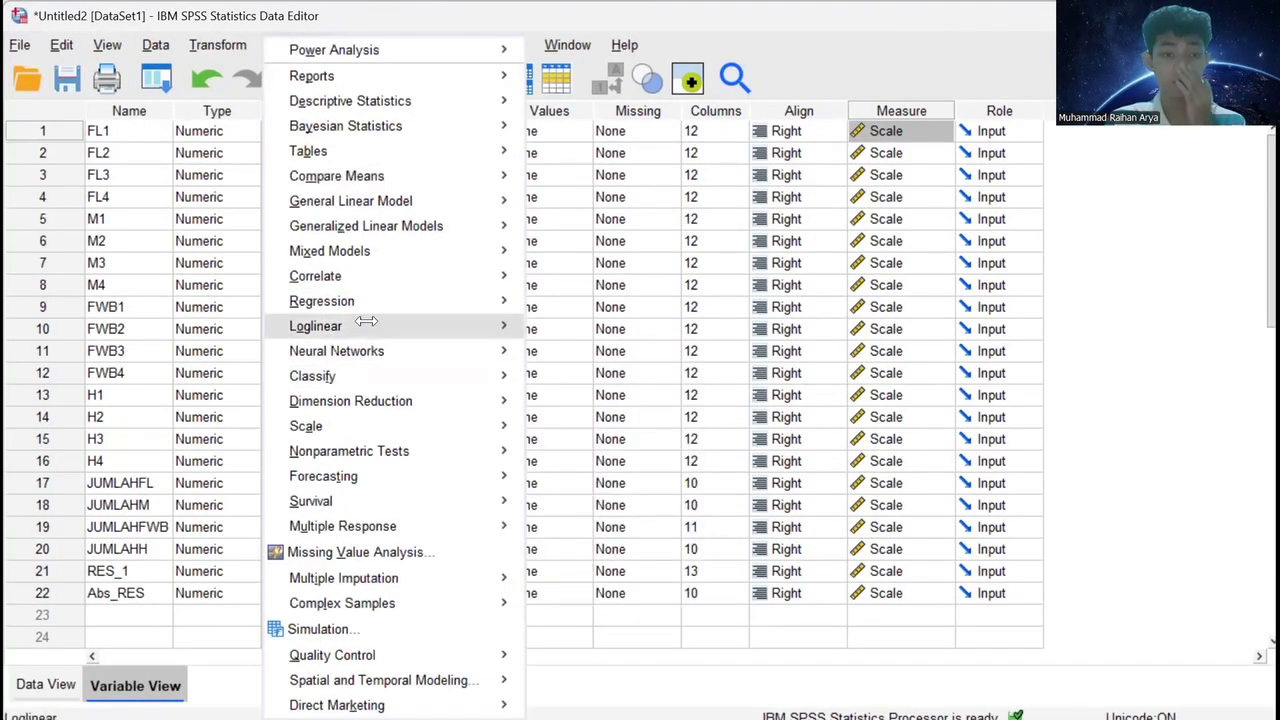
pyautogui.moveTo(497, 303)
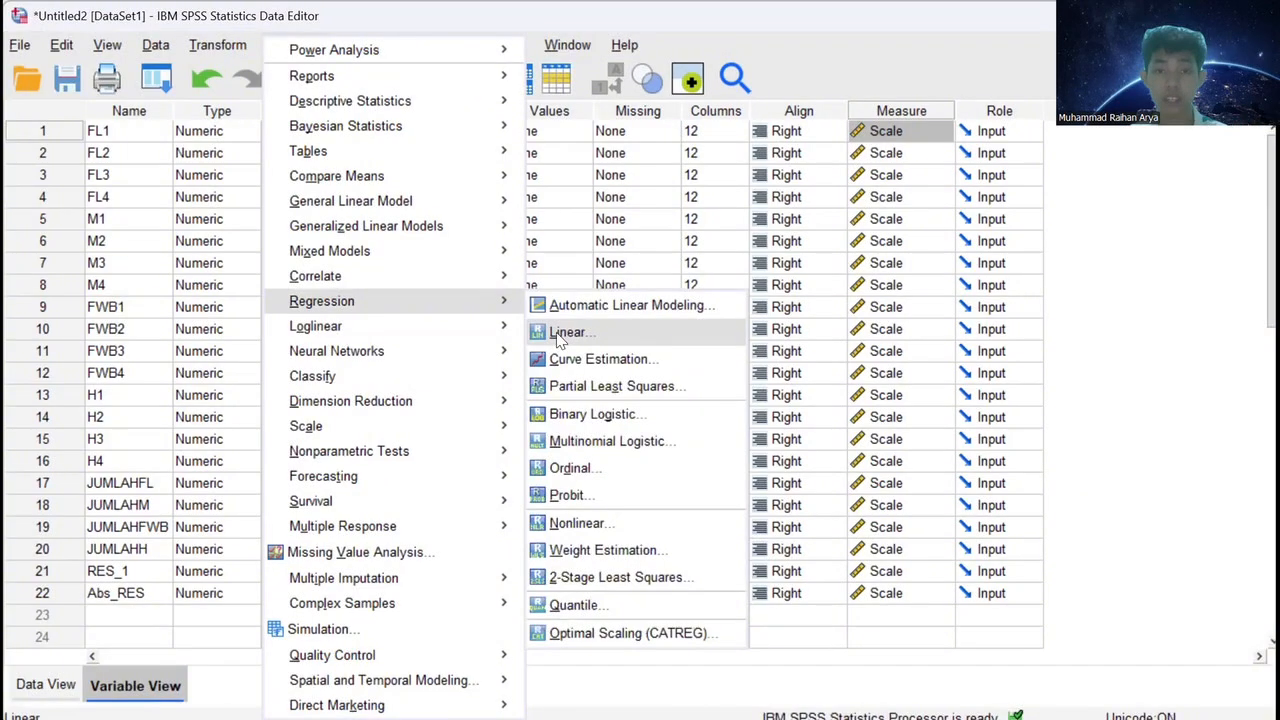
pyautogui.click(565, 332)
pyautogui.click(630, 205)
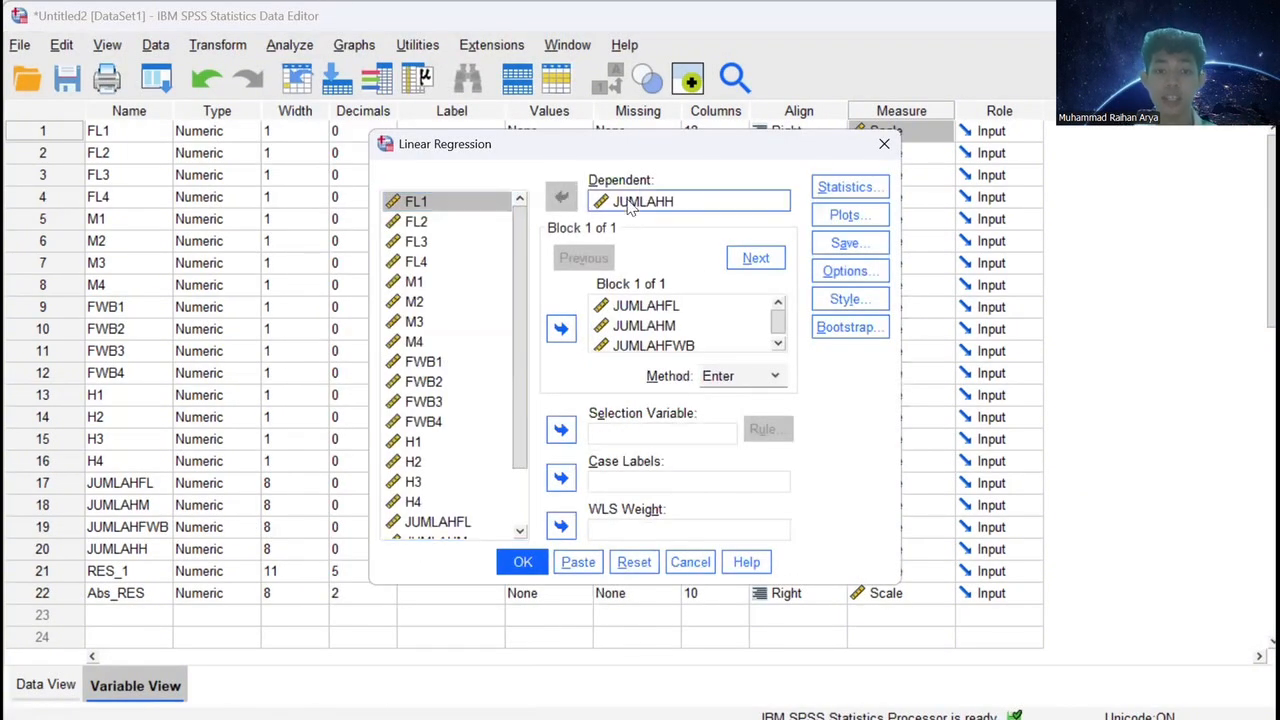
pyautogui.click(561, 197)
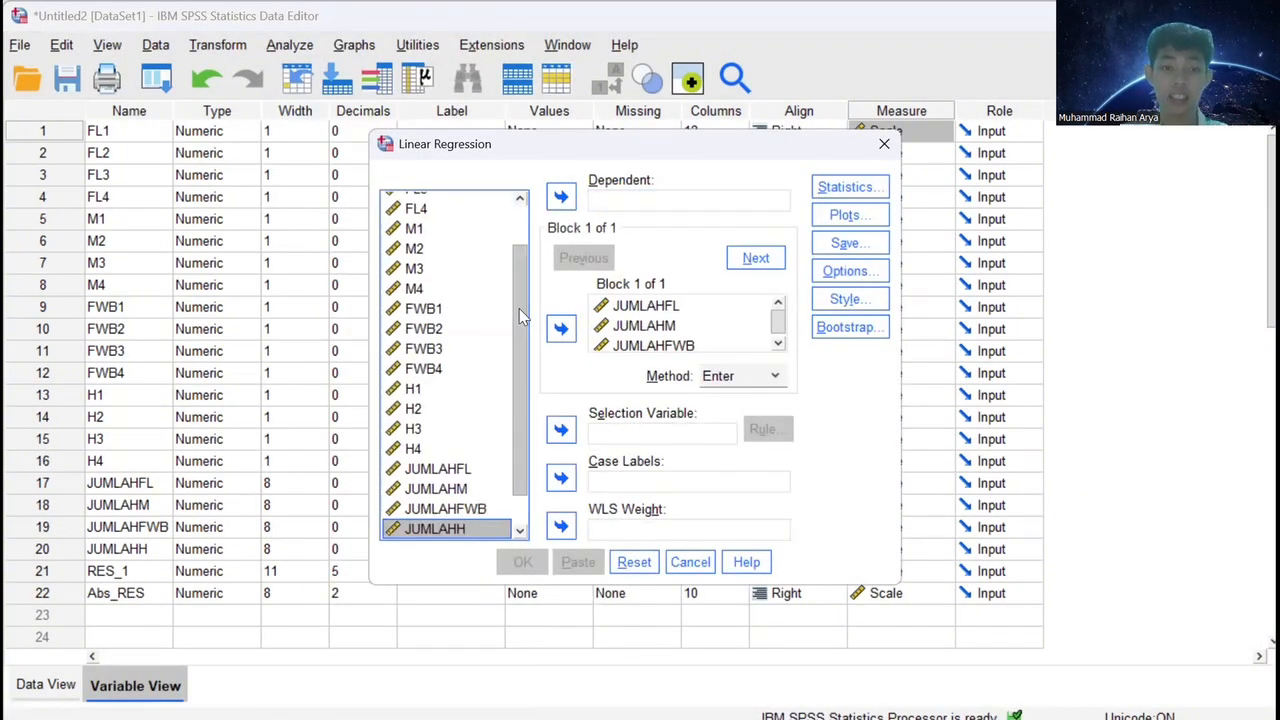
pyautogui.scroll(-1, 519, 308)
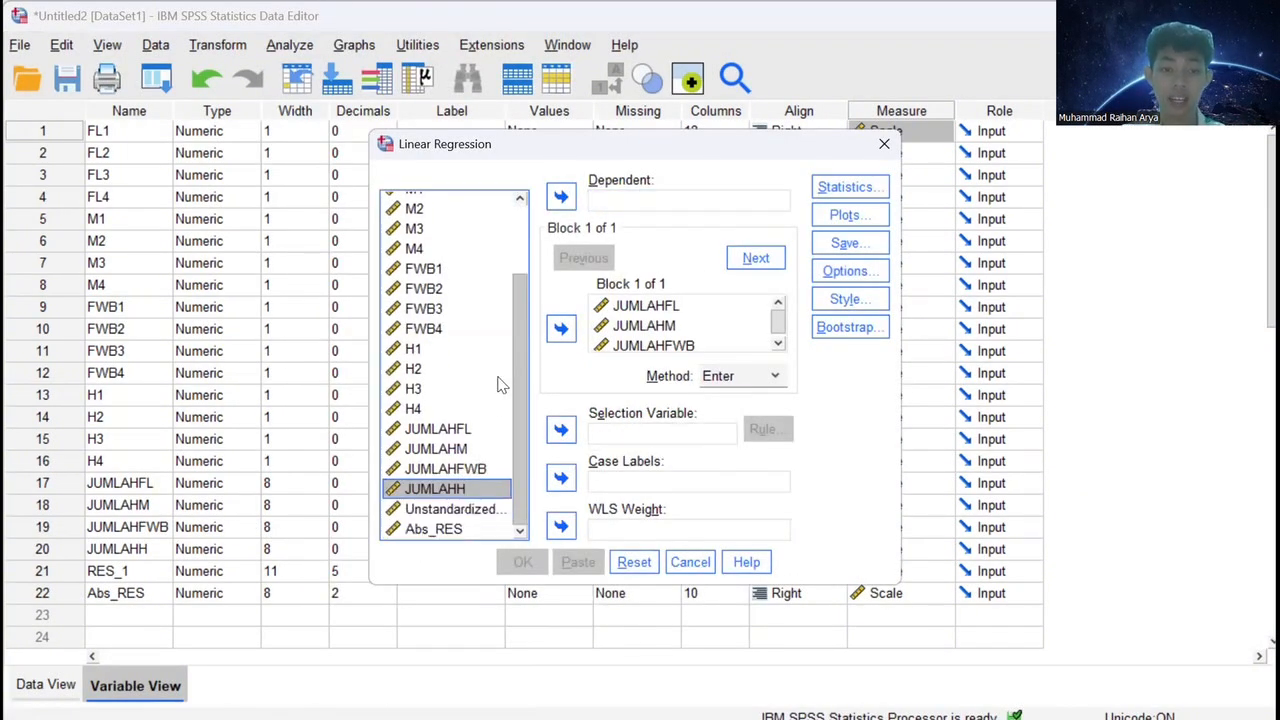
pyautogui.click(440, 530)
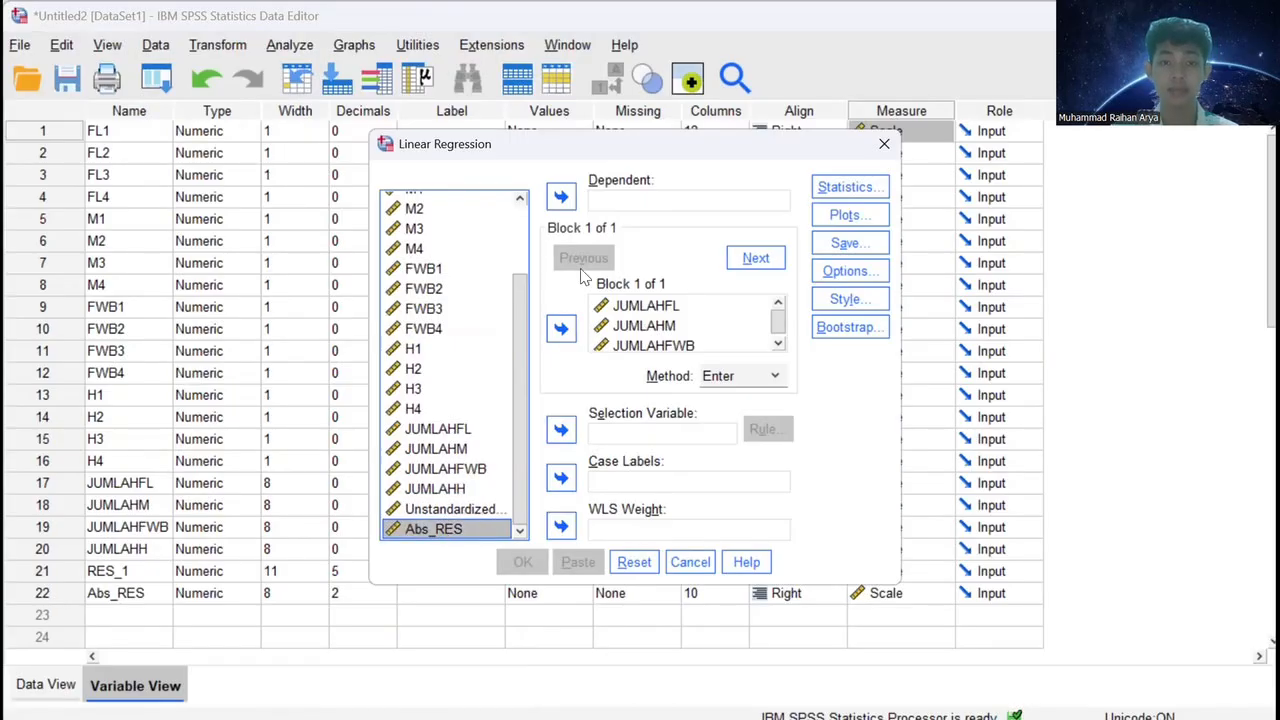
pyautogui.click(563, 202)
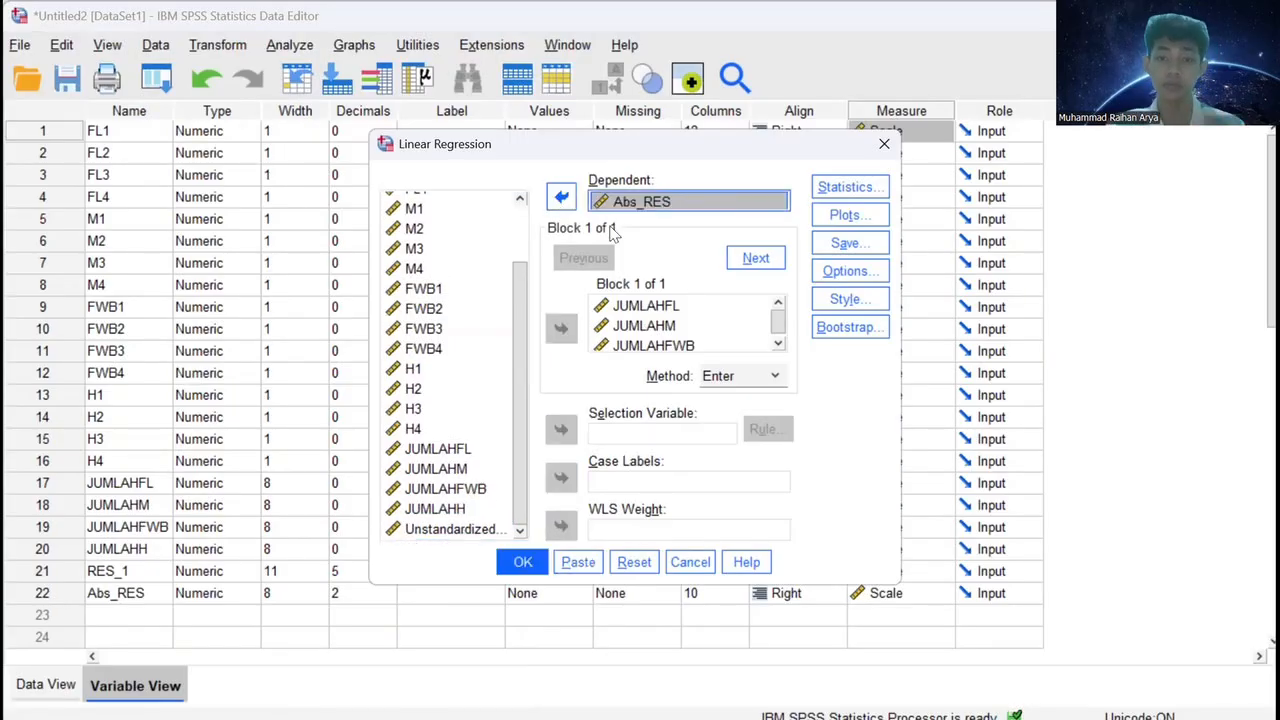
# Turn off saving of unstandardized residuals and run the regression of Abs_RES on the three predictors.
pyautogui.click(850, 245)
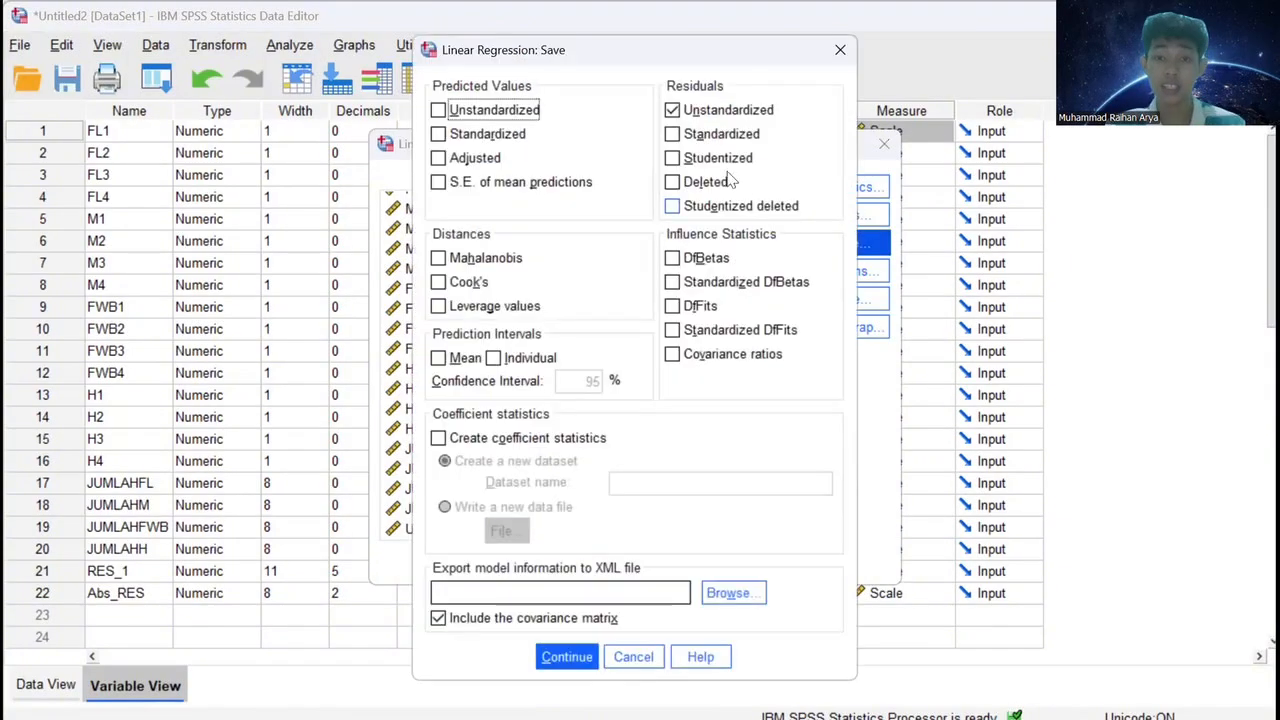
pyautogui.click(672, 110)
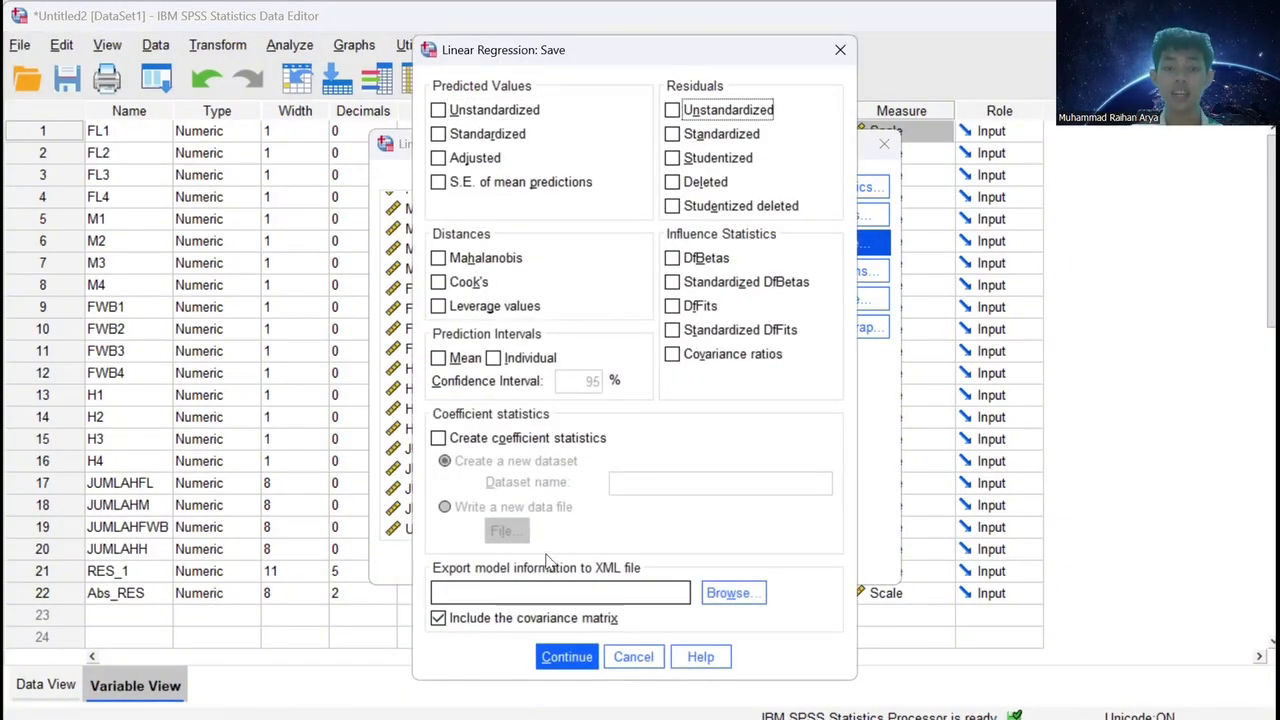
pyautogui.click(568, 665)
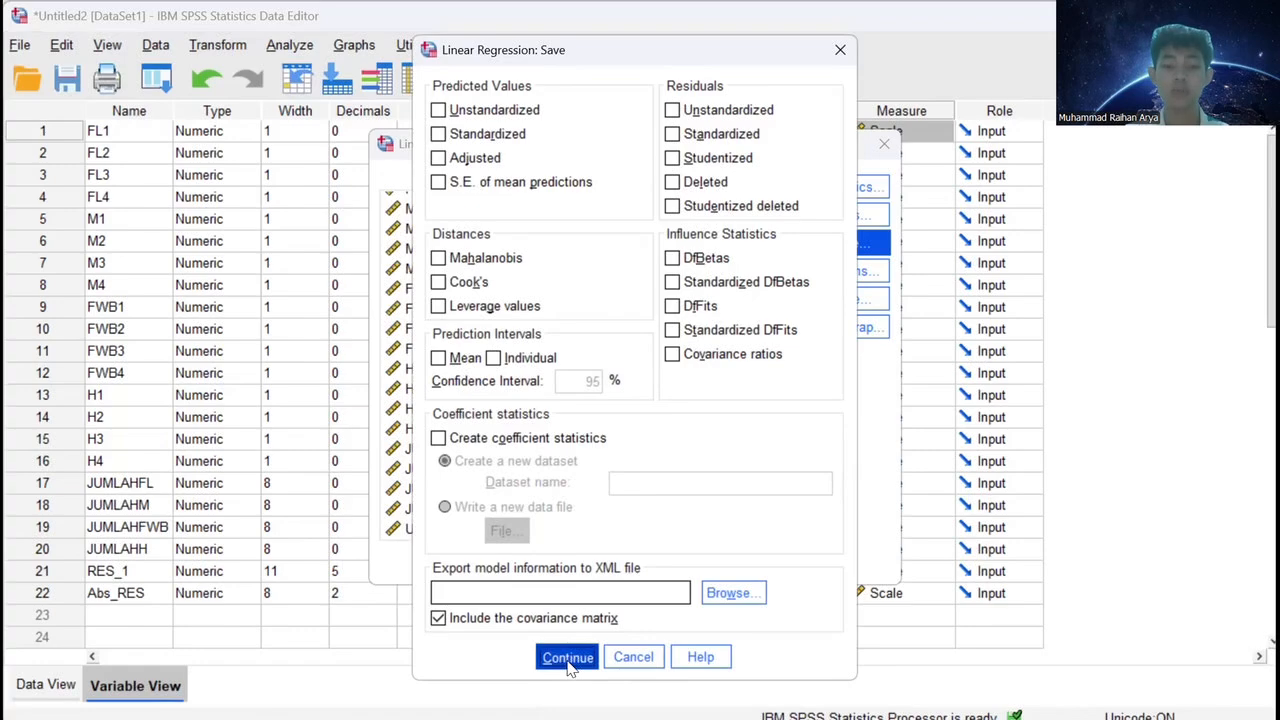
pyautogui.click(525, 563)
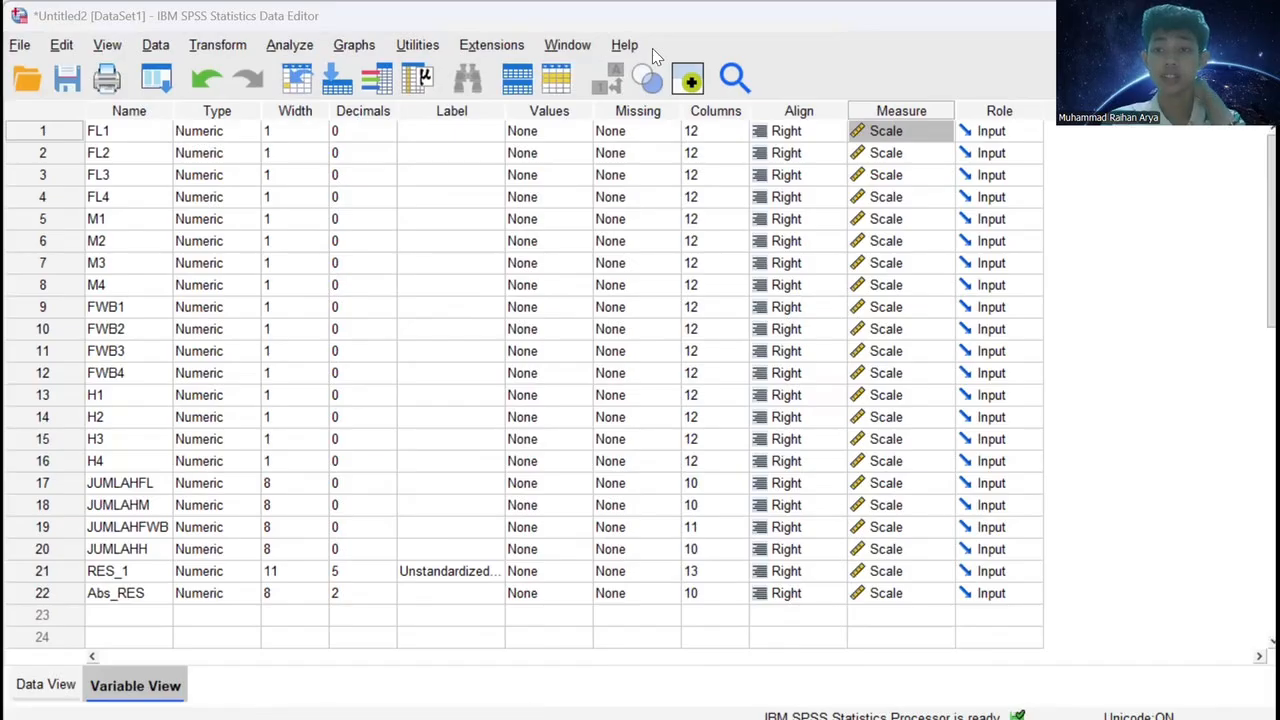
# Rerun the linear regression with Abs_RES as the dependent variable, this time saving the unstandardized residuals.
pyautogui.click(290, 45)
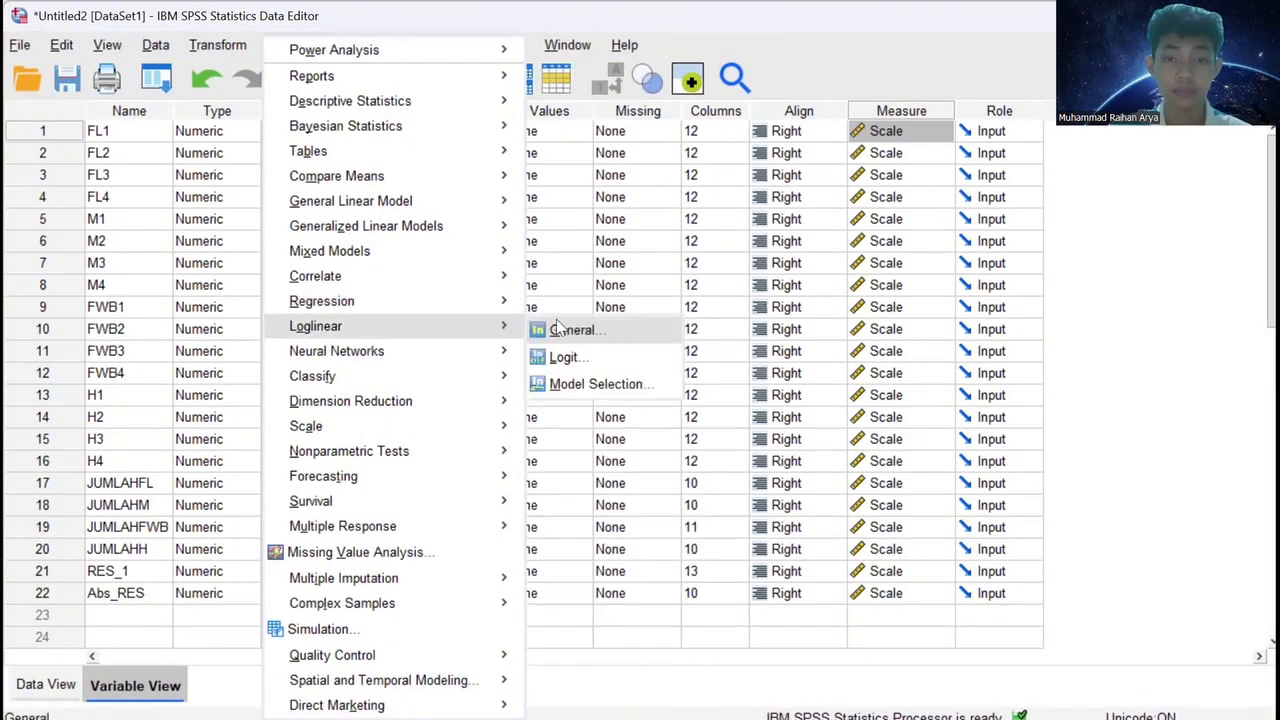
pyautogui.moveTo(510, 305)
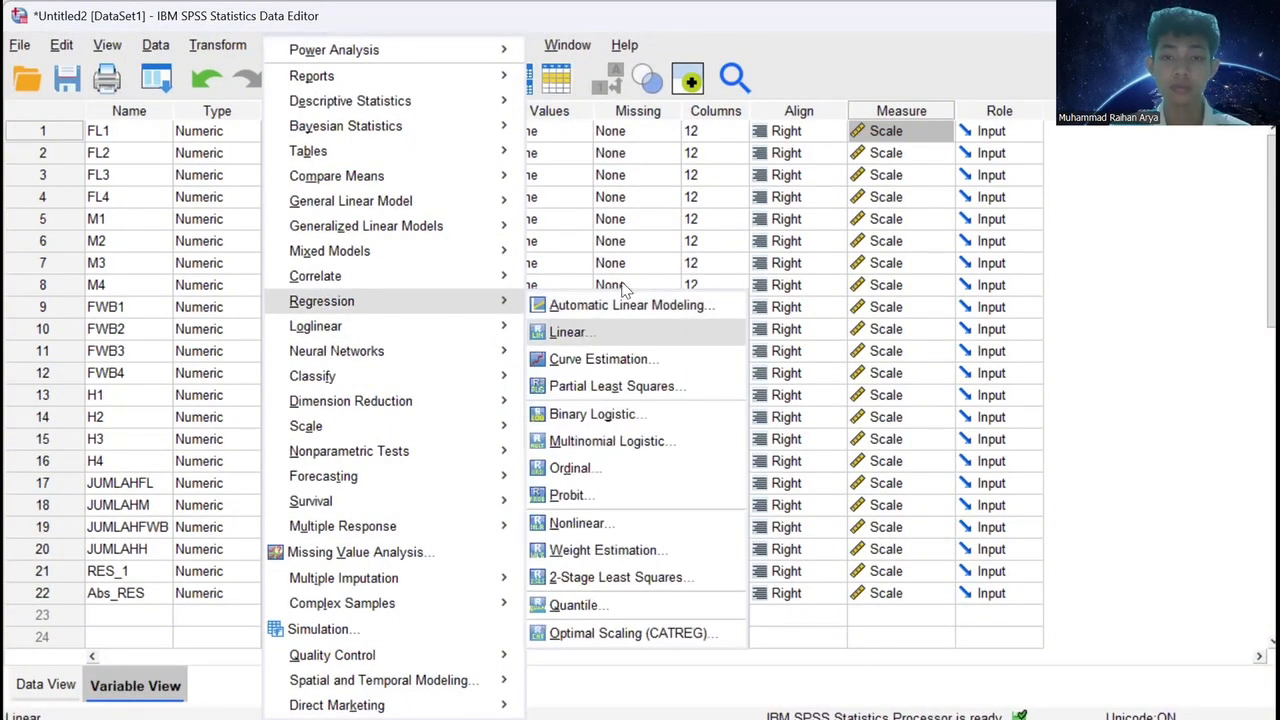
pyautogui.click(587, 335)
pyautogui.click(846, 243)
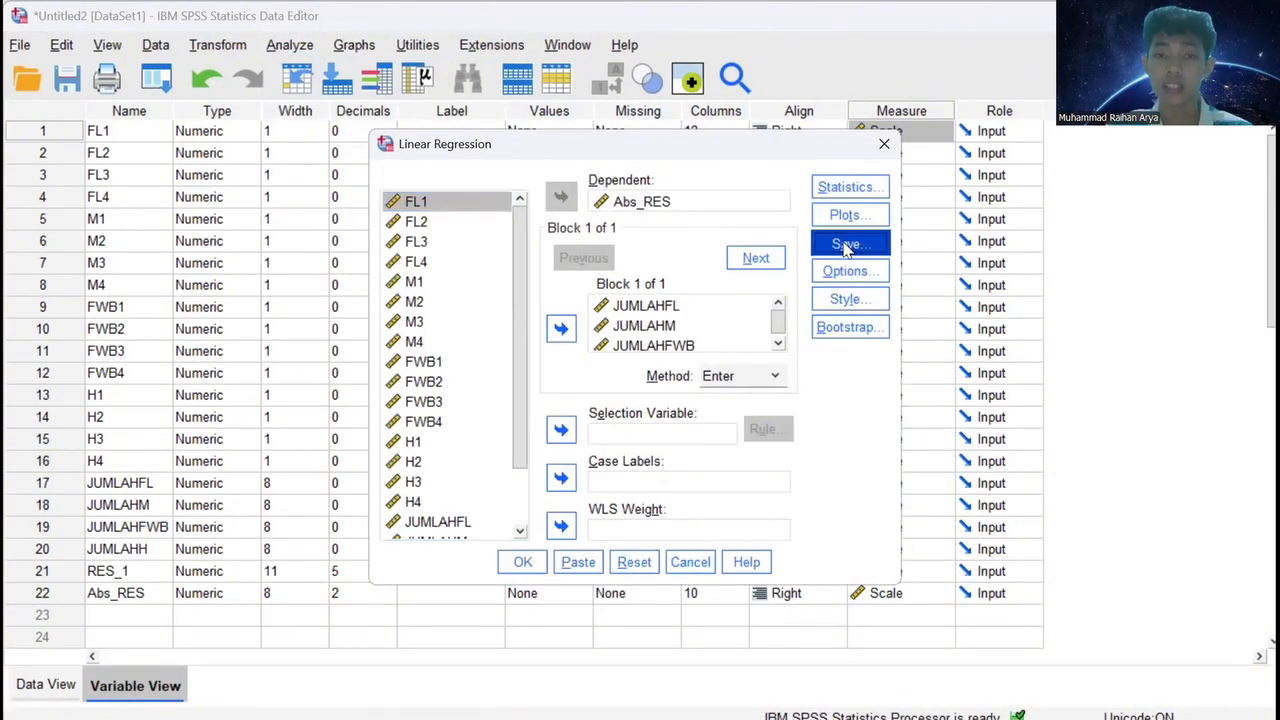
pyautogui.click(674, 111)
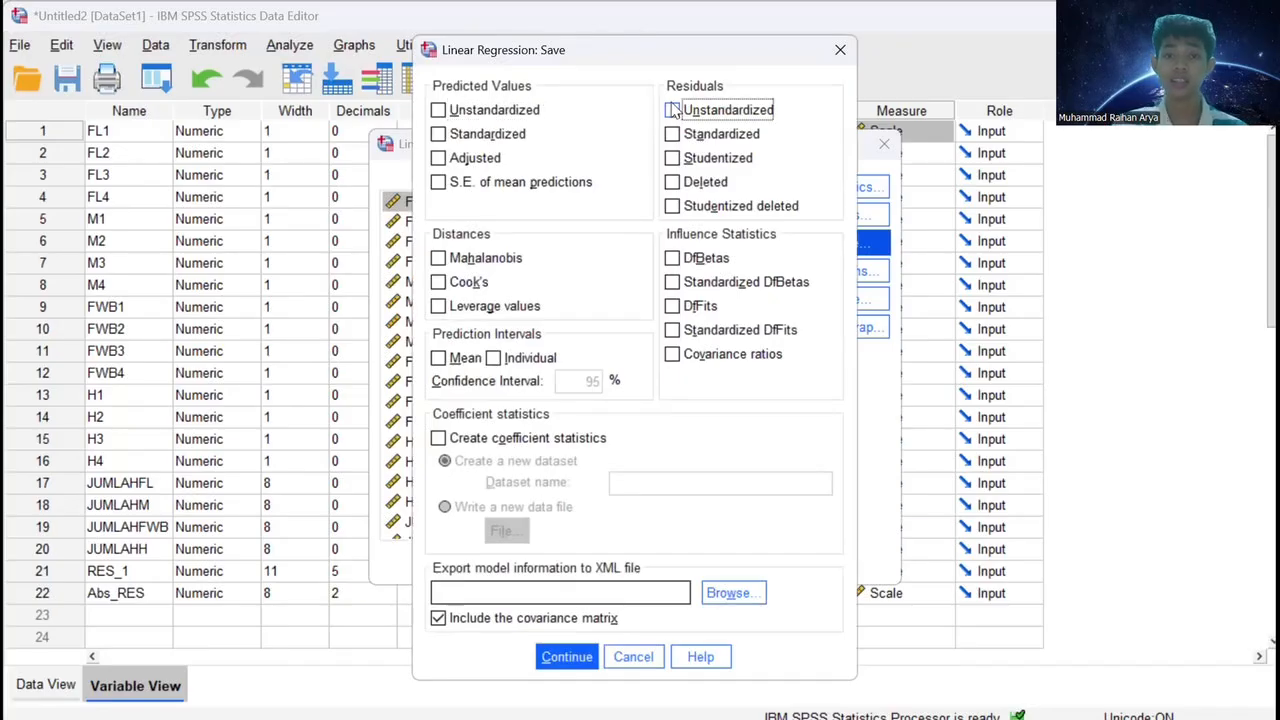
pyautogui.click(562, 657)
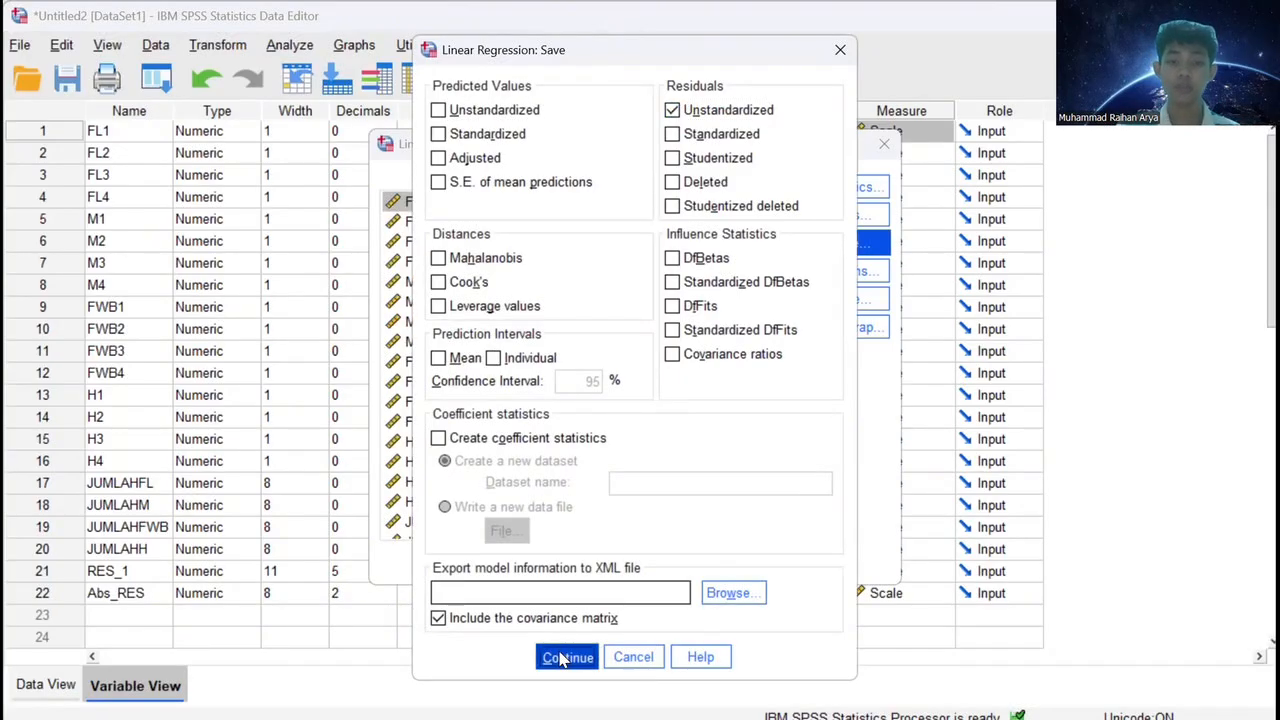
pyautogui.click(528, 566)
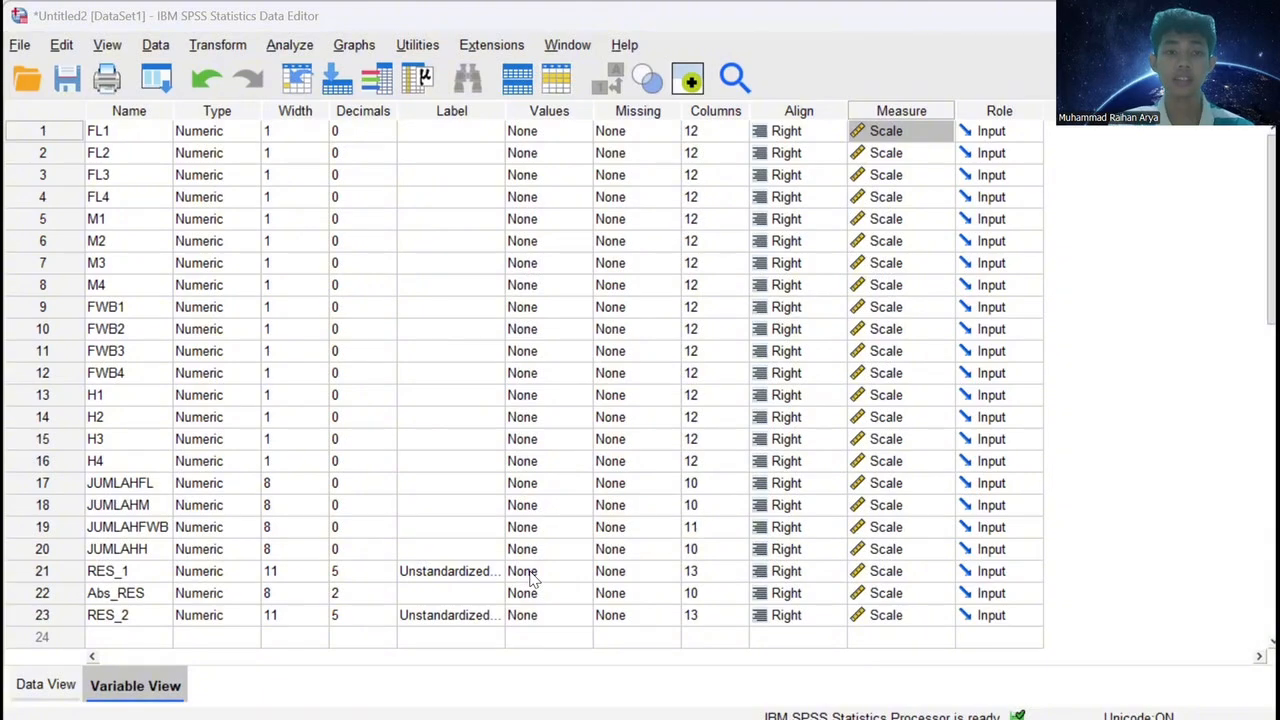
# Run a legacy one-sample Kolmogorov-Smirnov test on the unstandardized residual RES_1 against the Normal distribution using sample data.
pyautogui.click(290, 45)
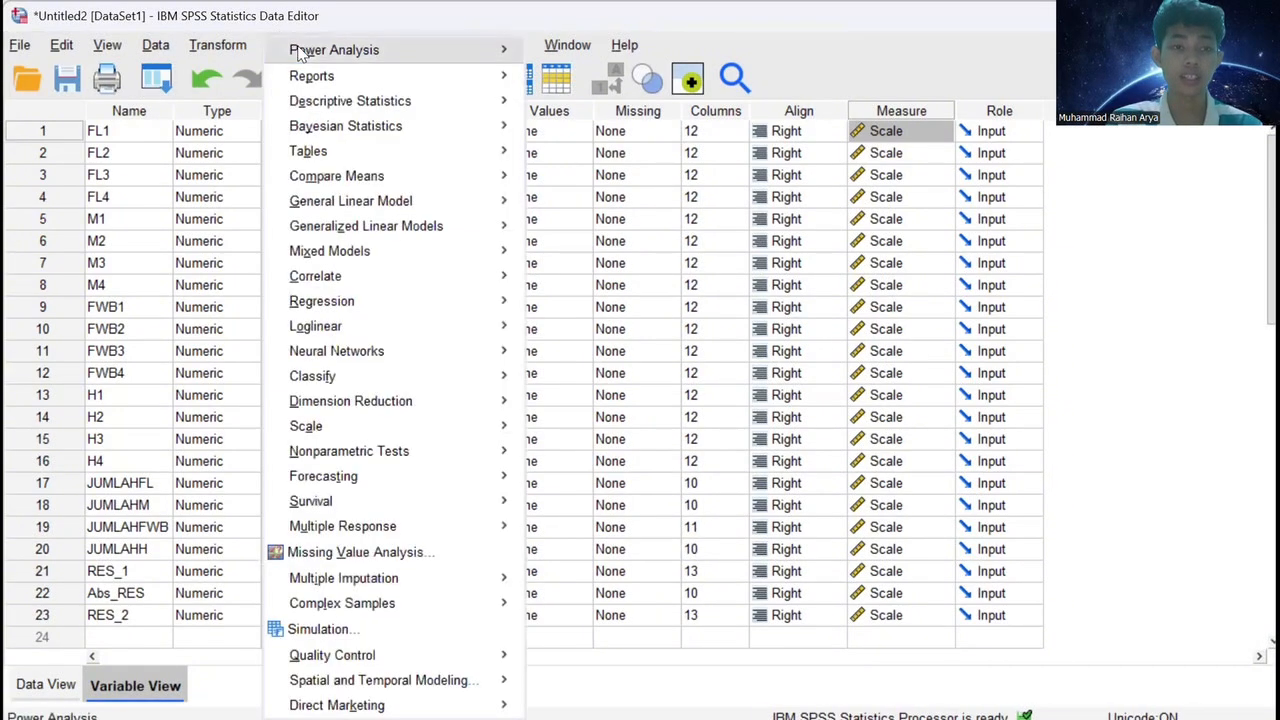
pyautogui.moveTo(370, 410)
pyautogui.moveTo(360, 540)
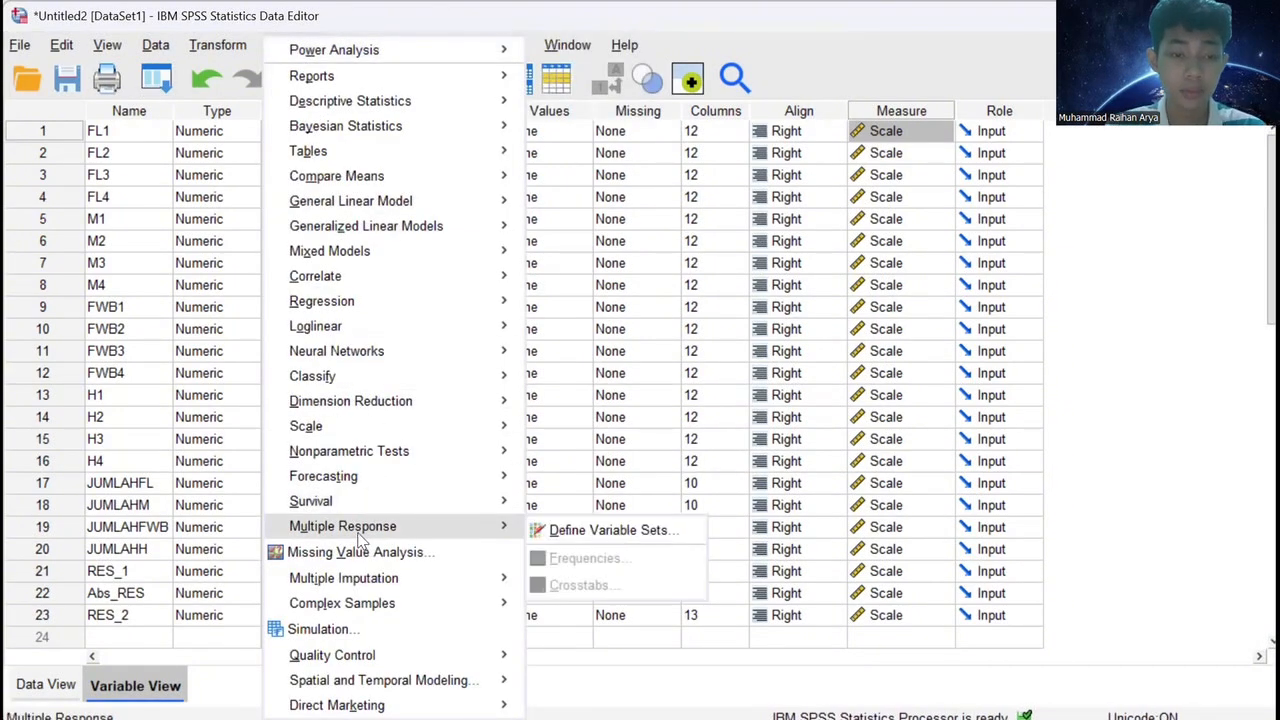
pyautogui.moveTo(372, 458)
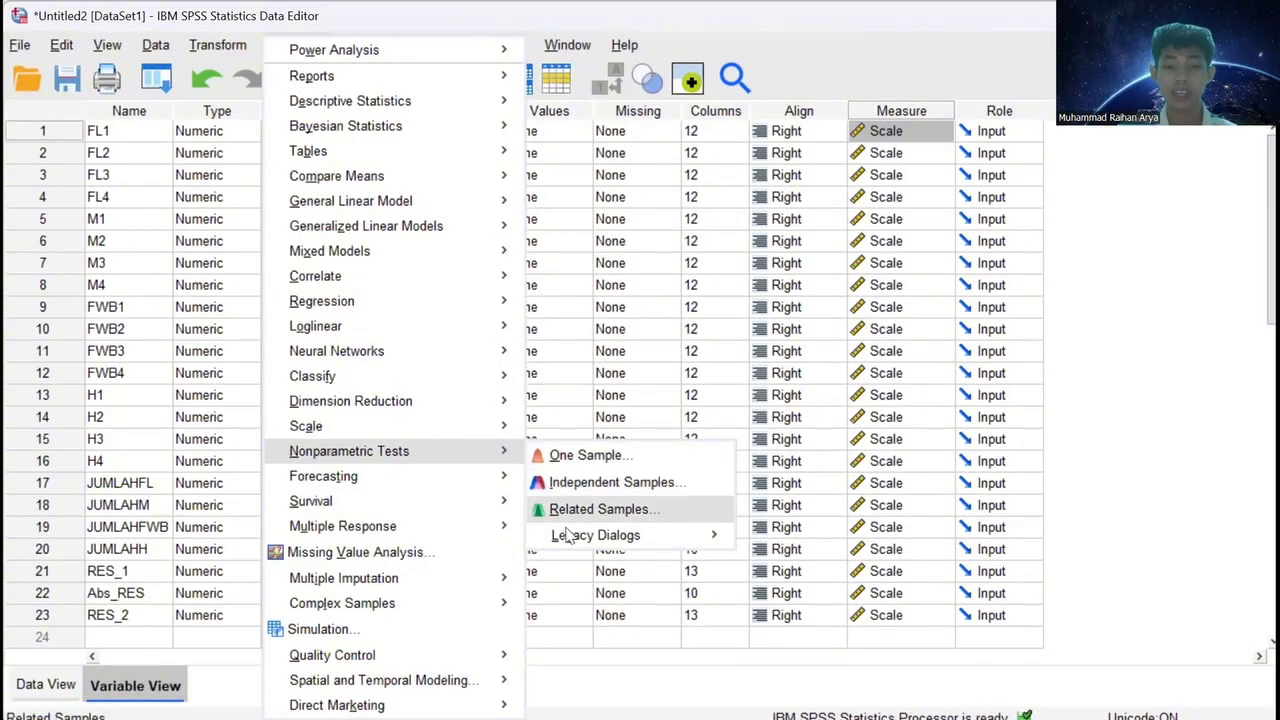
pyautogui.moveTo(700, 536)
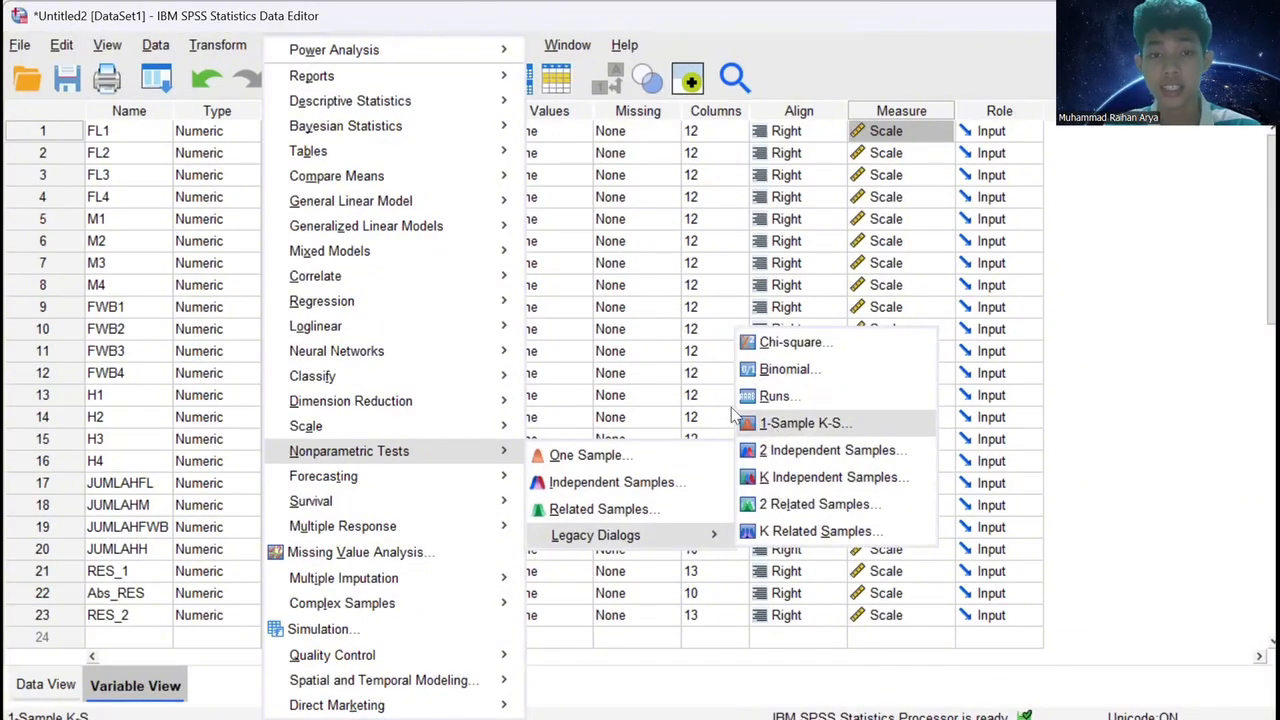
pyautogui.click(779, 434)
pyautogui.moveTo(548, 164); pyautogui.dragTo(536, 294)
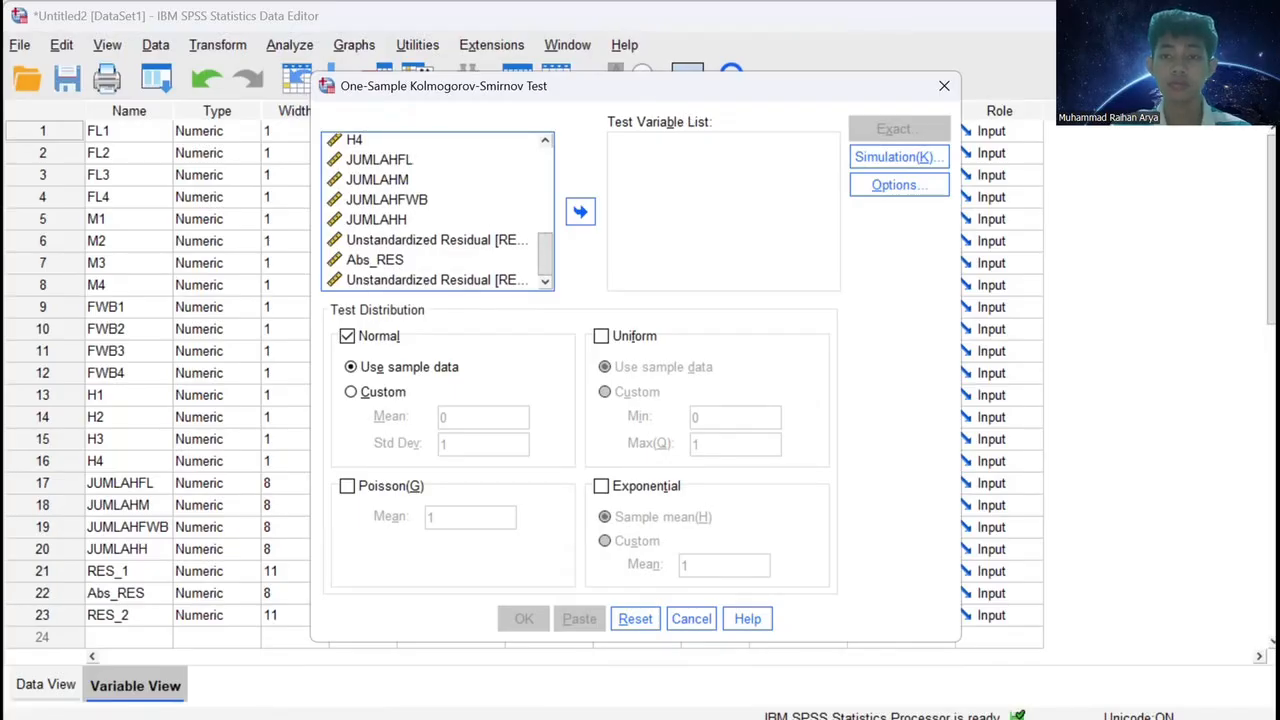
pyautogui.click(472, 242)
pyautogui.click(581, 212)
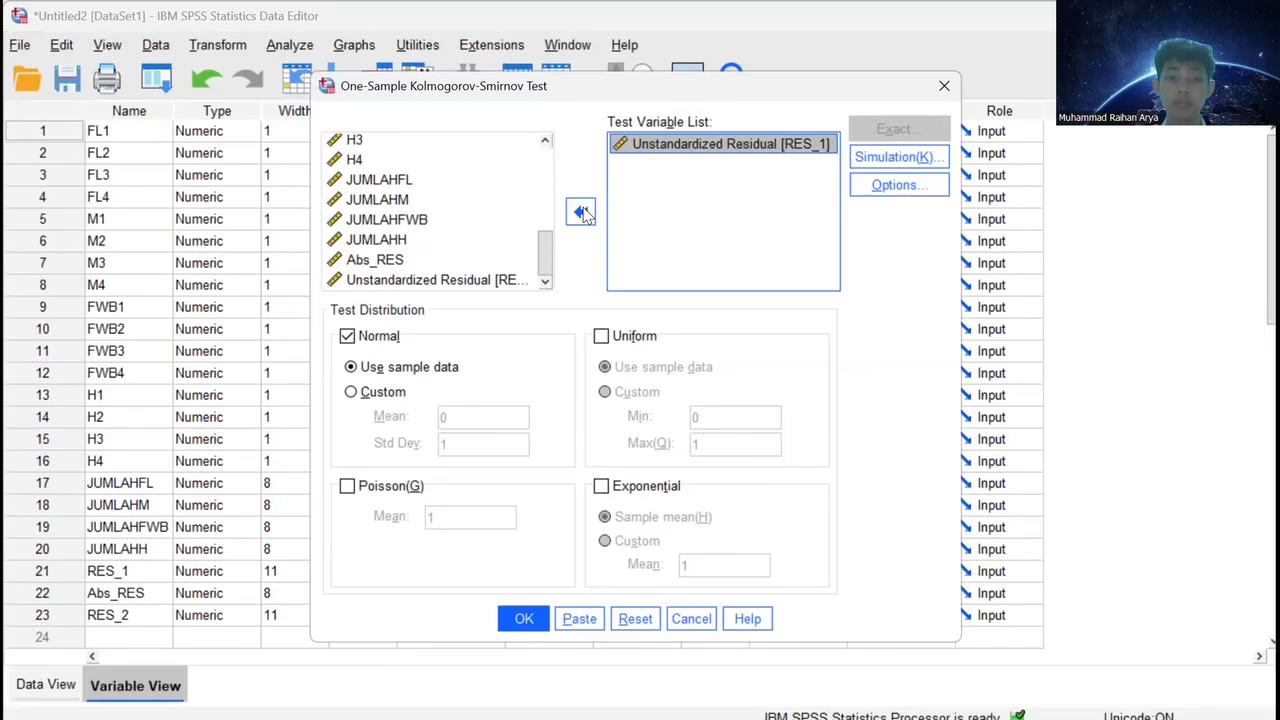
pyautogui.click(347, 337)
pyautogui.click(347, 337)
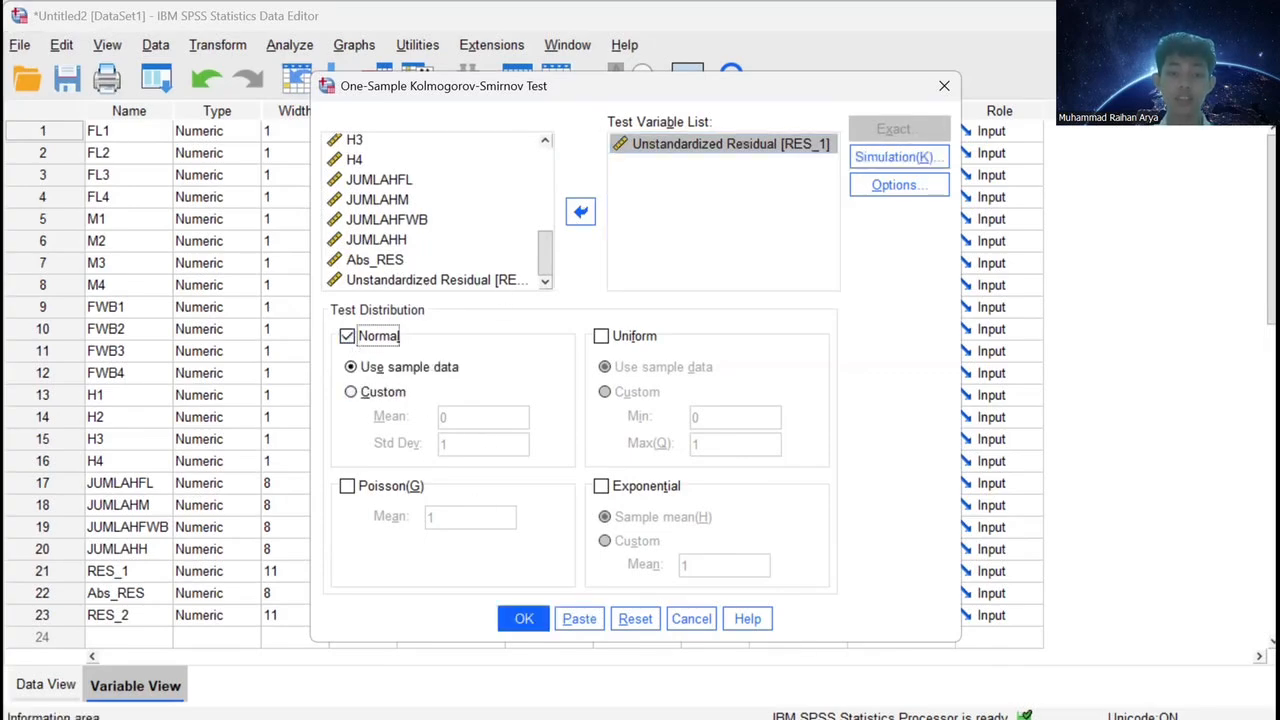
pyautogui.click(525, 617)
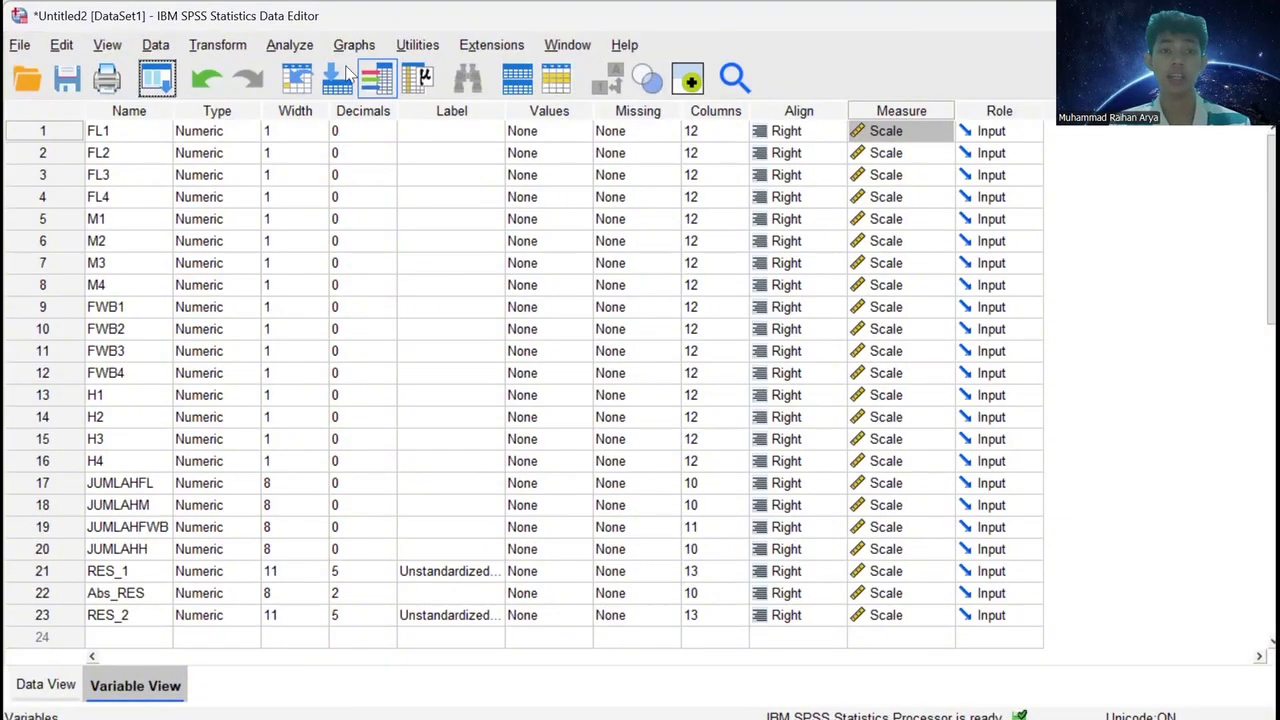
# Reopen the linear regression and replace Abs_RES with JUMLAHH as the dependent variable.
pyautogui.click(290, 45)
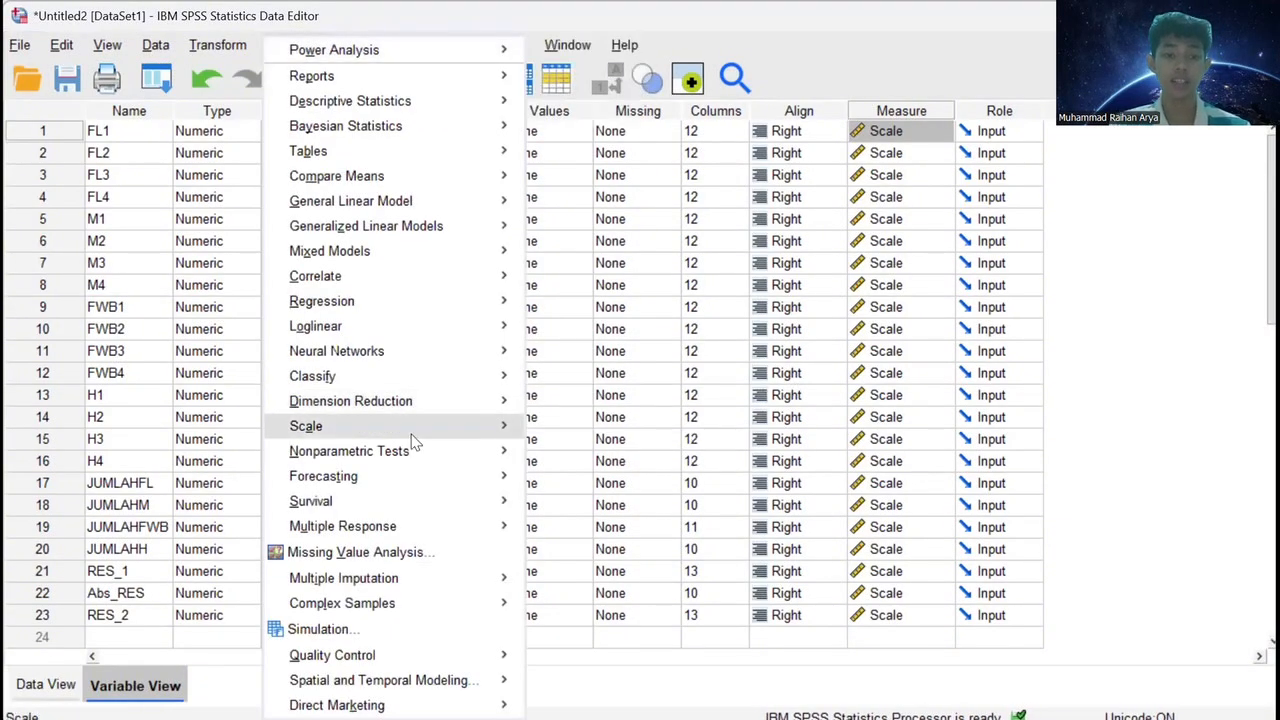
pyautogui.moveTo(400, 304)
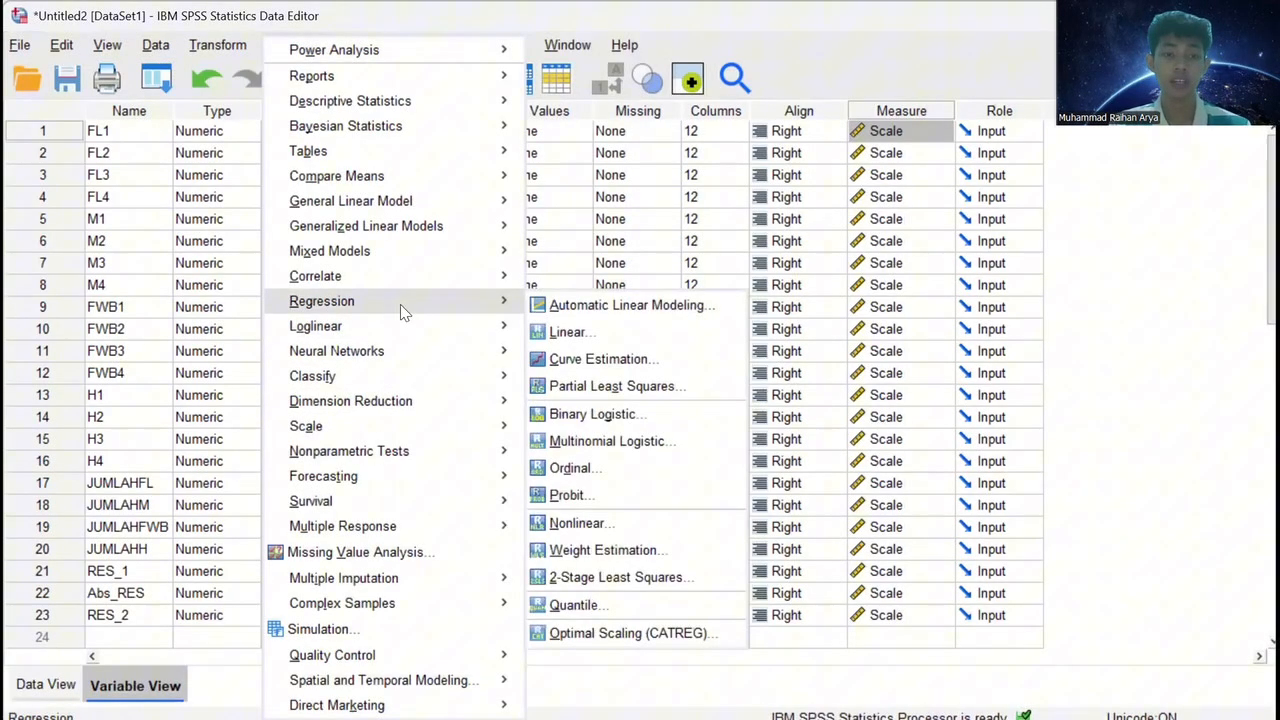
pyautogui.click(567, 333)
pyautogui.click(625, 201)
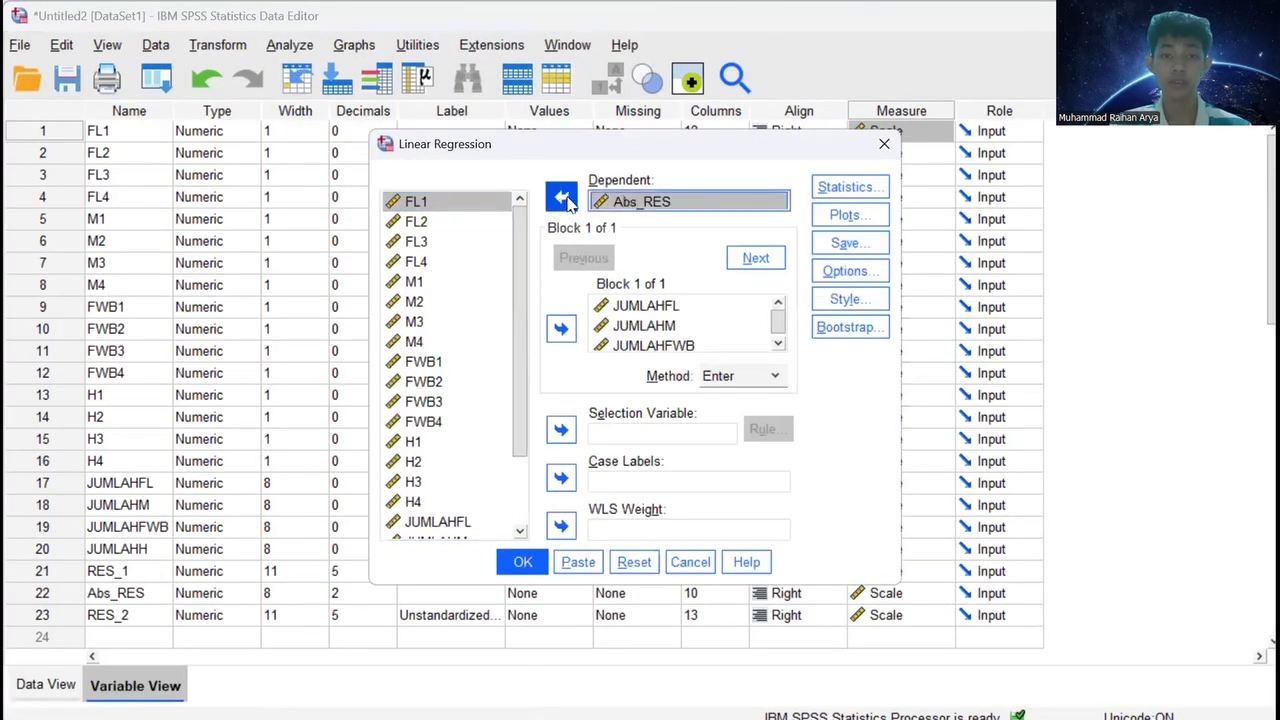
pyautogui.click(561, 196)
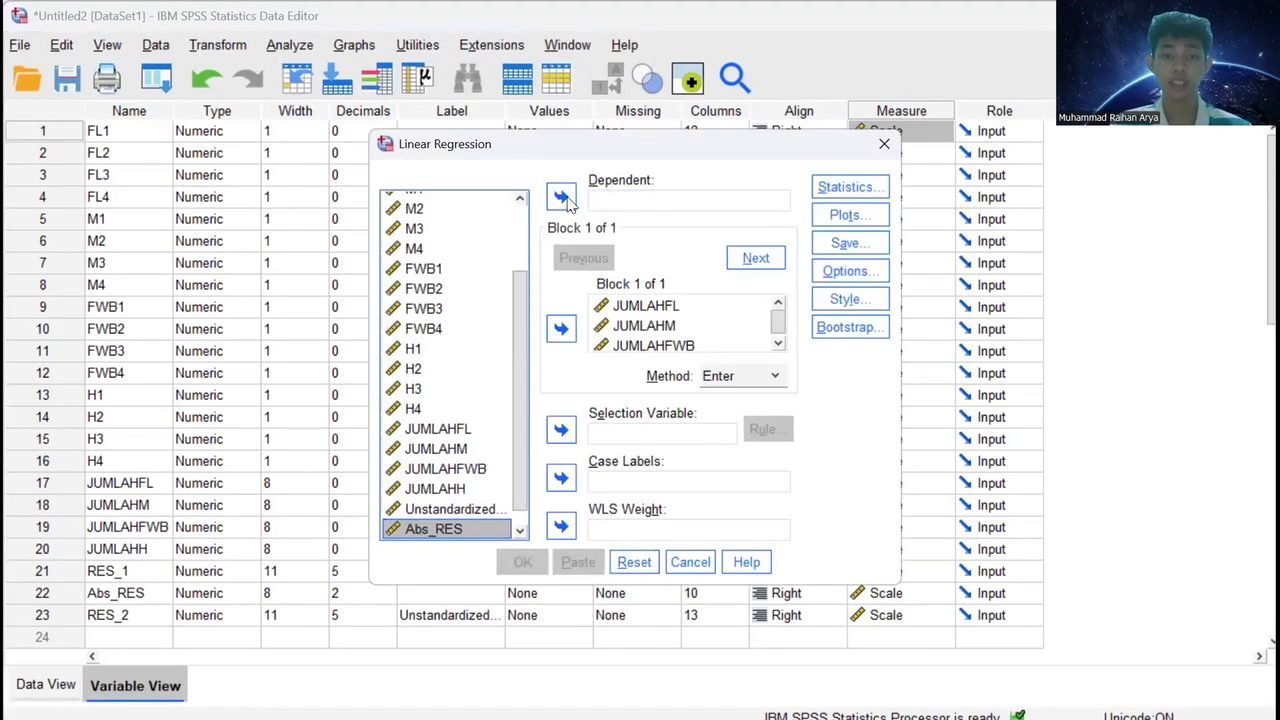
pyautogui.click(440, 488)
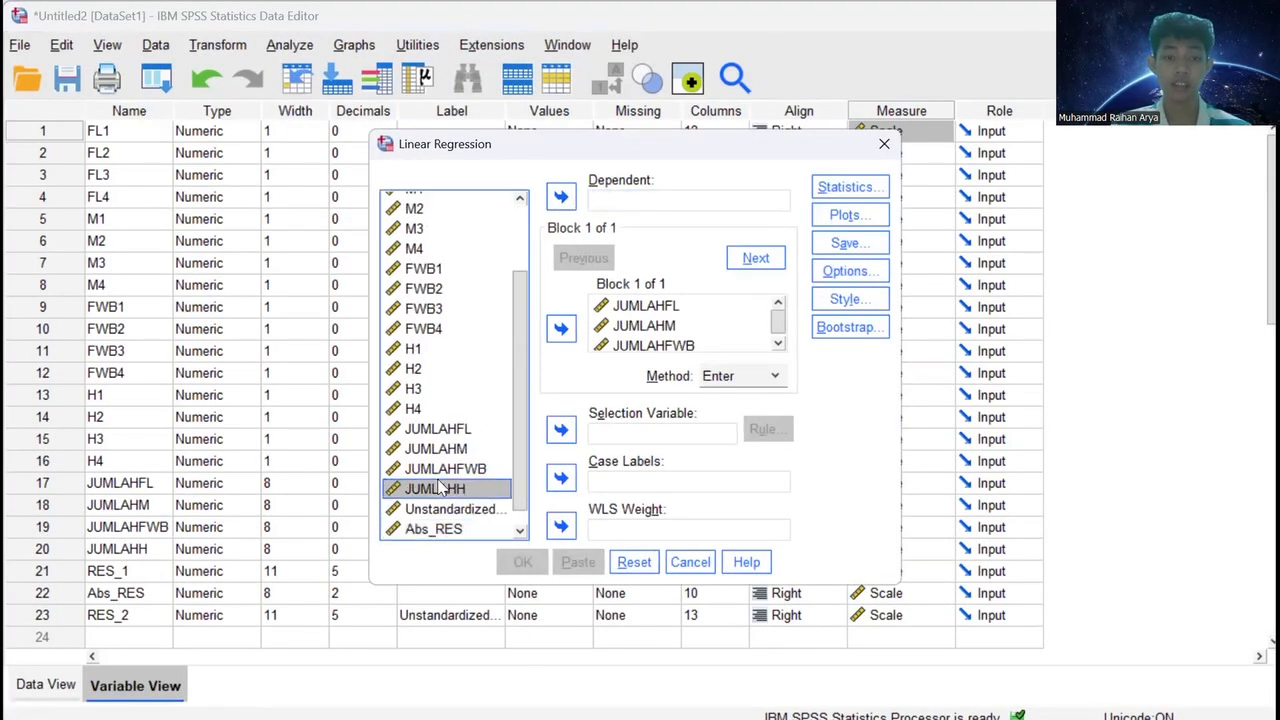
pyautogui.click(571, 205)
# Keep only Estimates and Model fit as the regression statistics and run the regression of JUMLAHH.
pyautogui.click(848, 187)
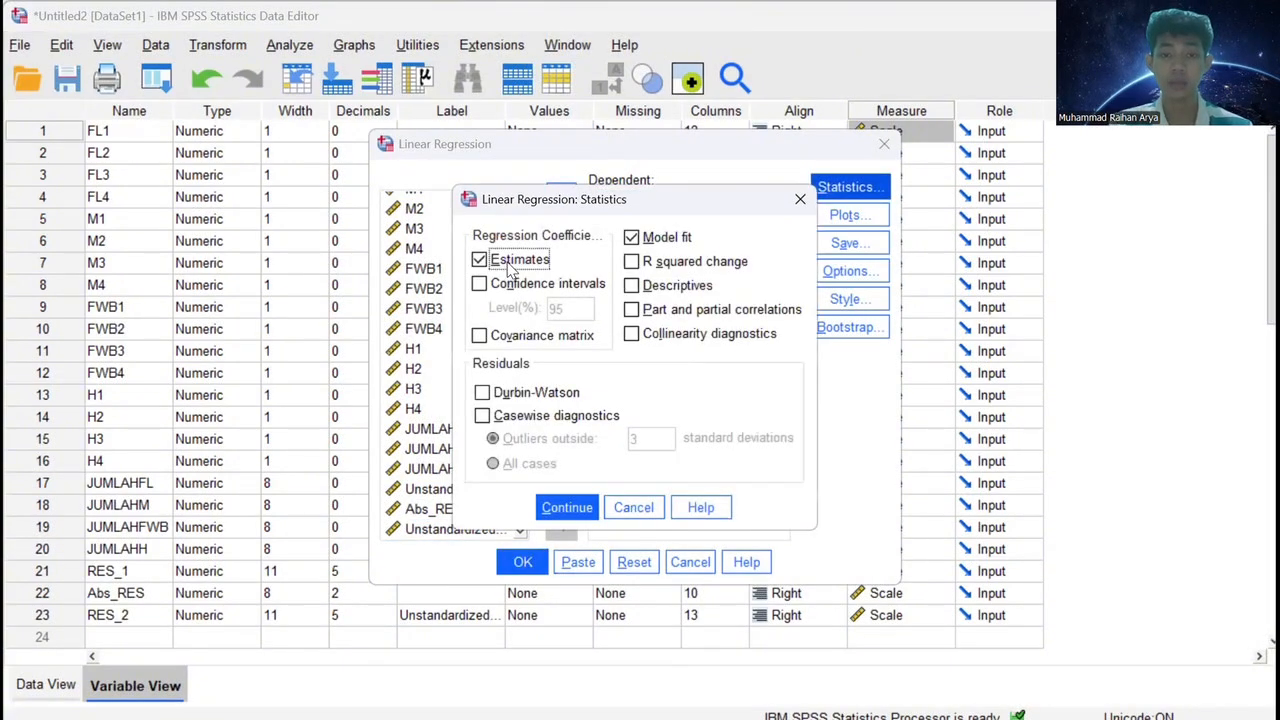
pyautogui.click(556, 508)
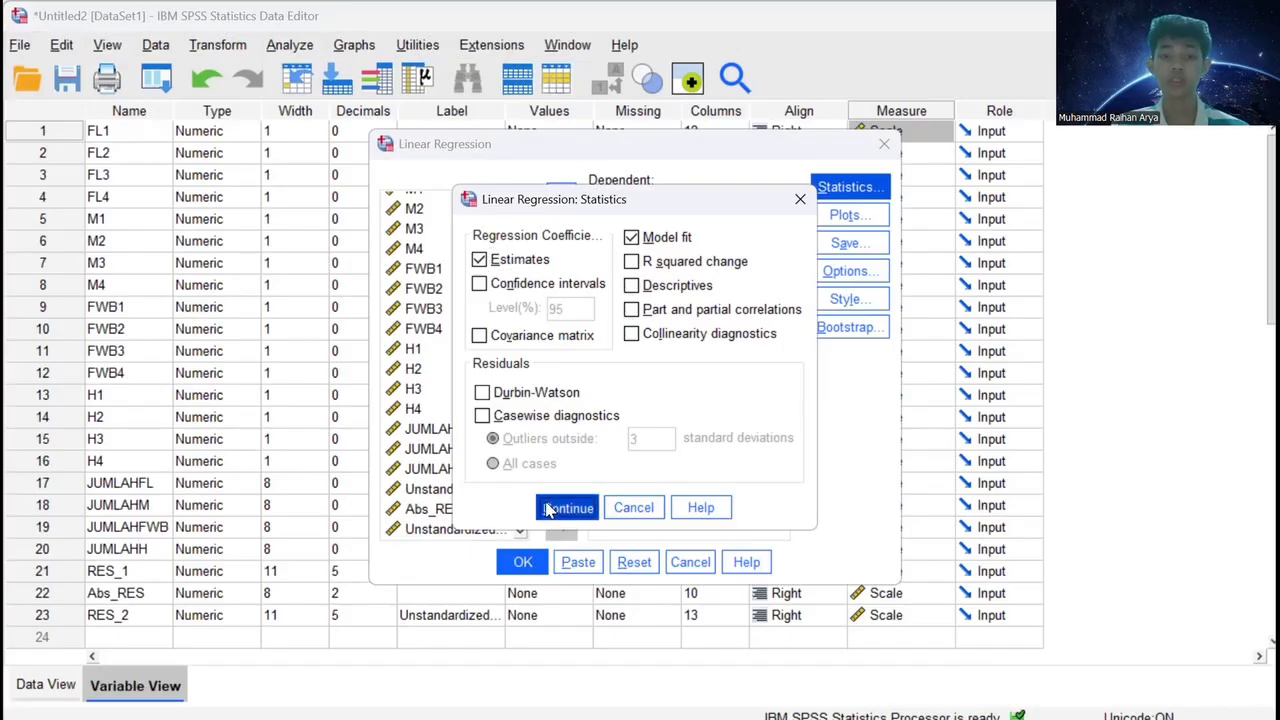
pyautogui.click(520, 566)
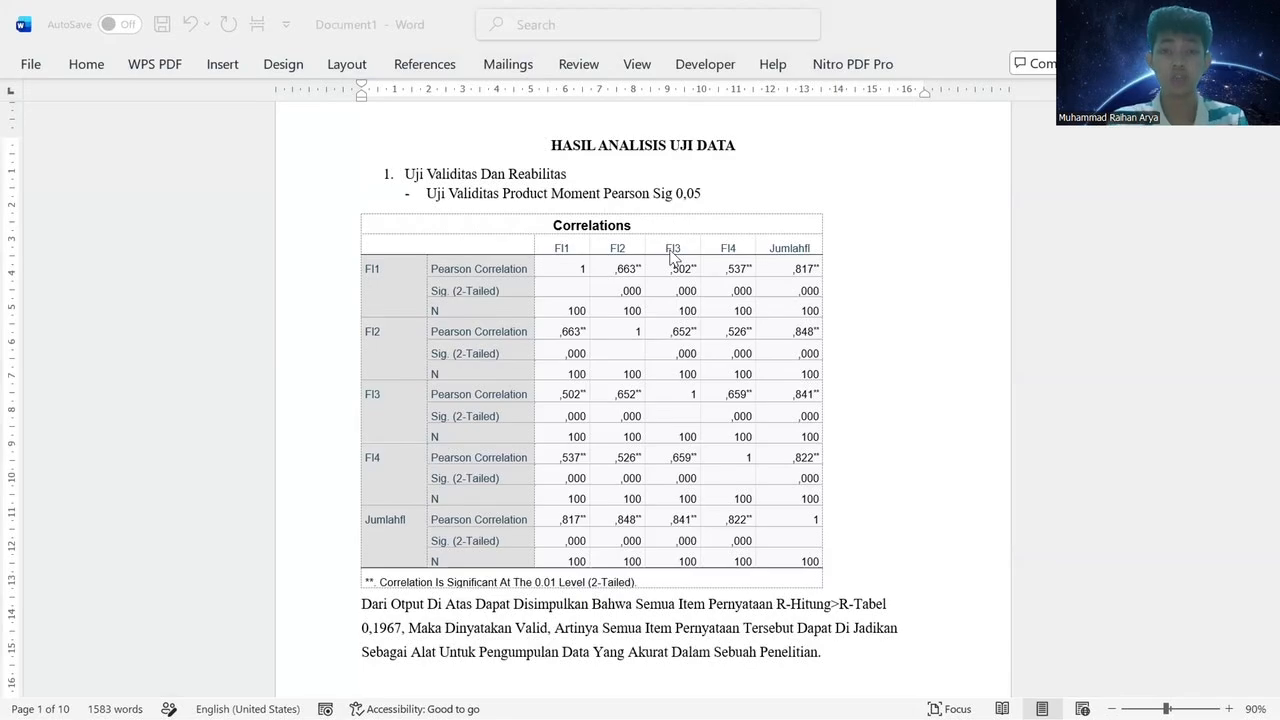
# Switch to the Word results document and examine the Pearson validity table and conclusion for the FL items.
pyautogui.scroll(-5, 672, 258)
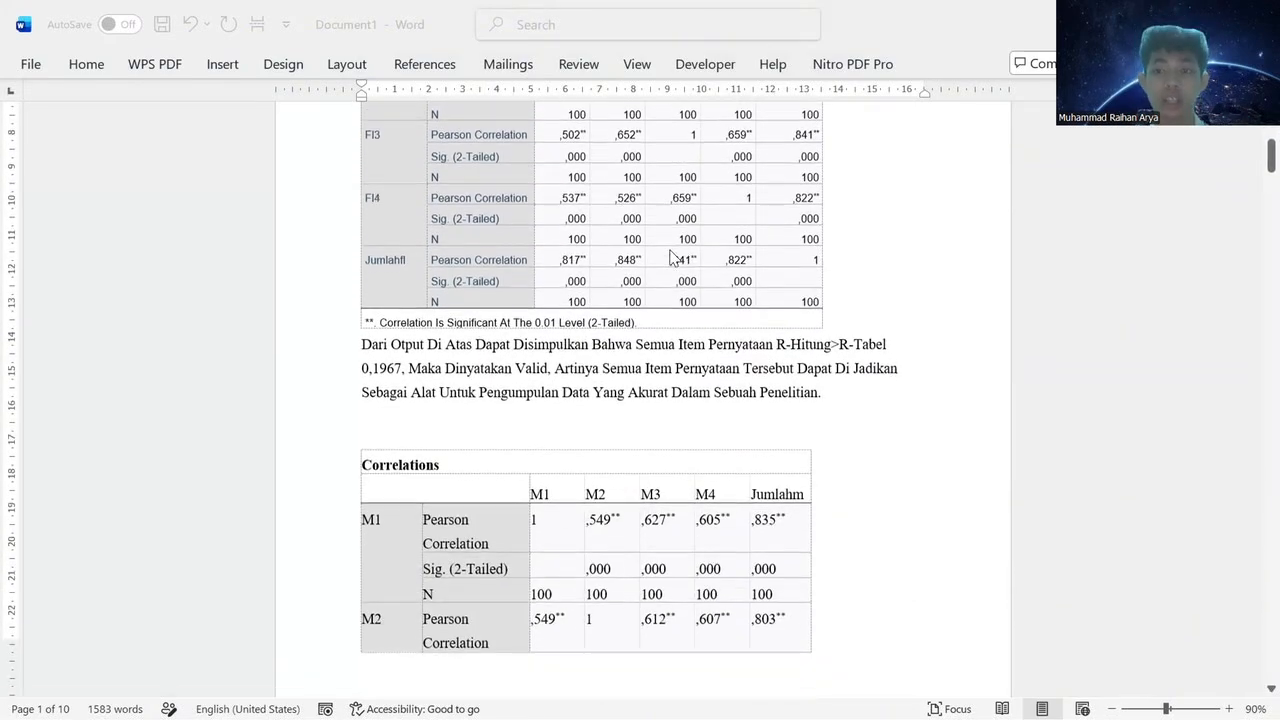
pyautogui.scroll(-15, 672, 258)
pyautogui.scroll(16, 672, 258)
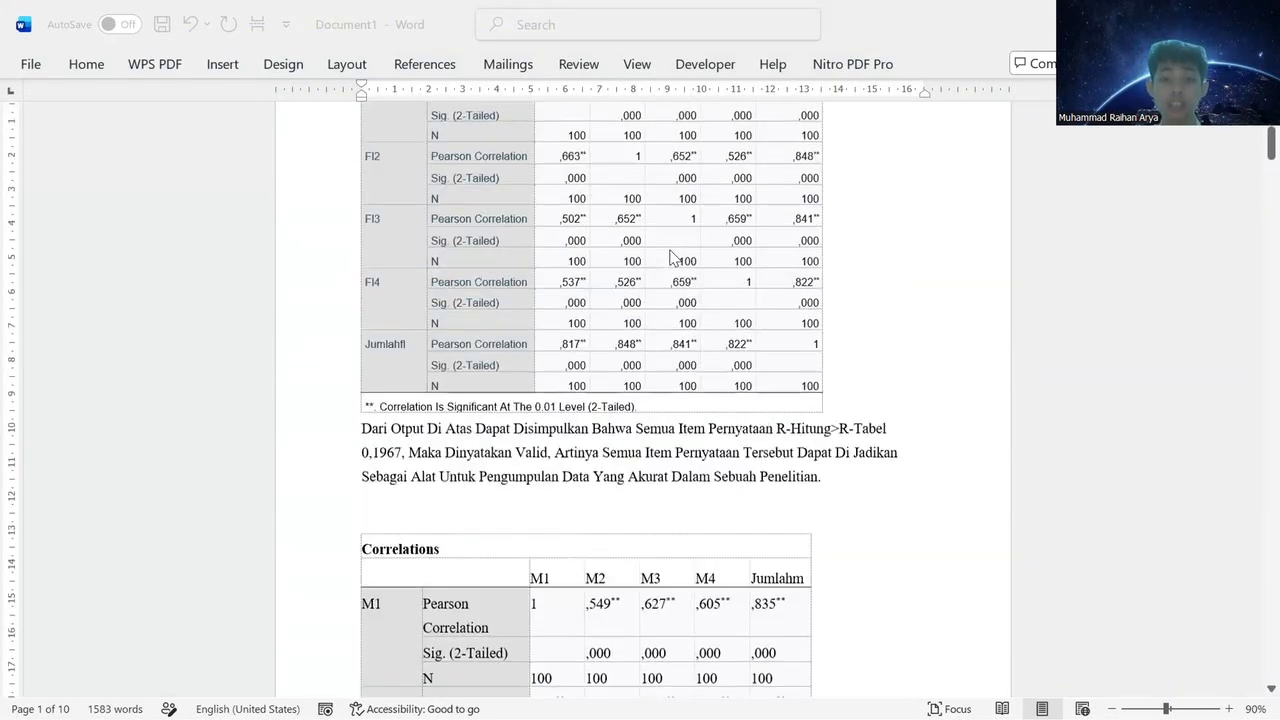
pyautogui.scroll(5, 672, 258)
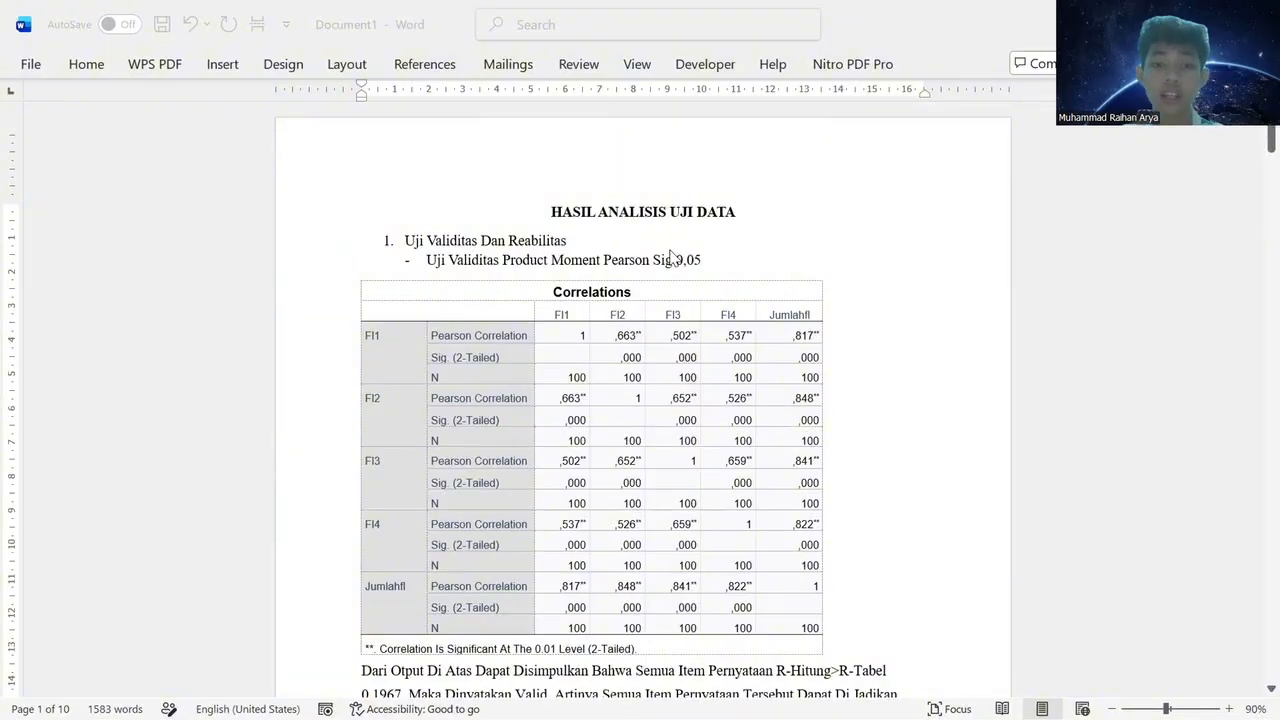
pyautogui.scroll(-2, 672, 258)
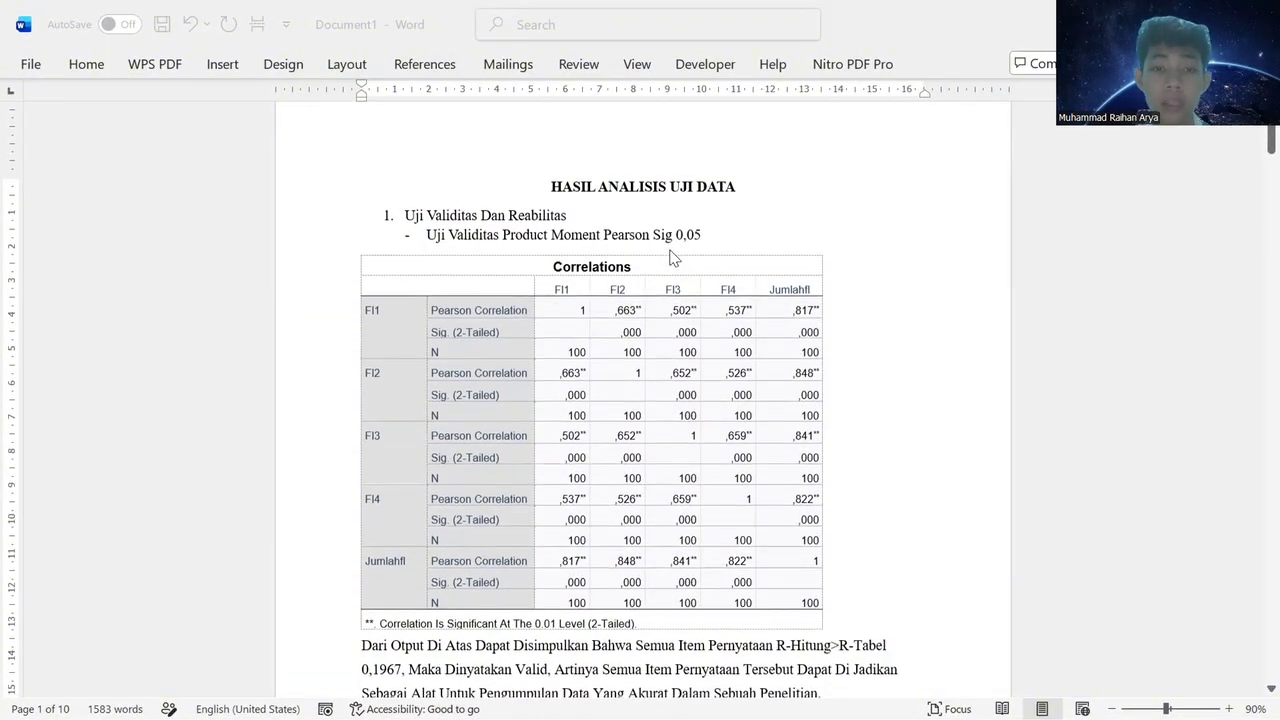
pyautogui.scroll(-1, 672, 258)
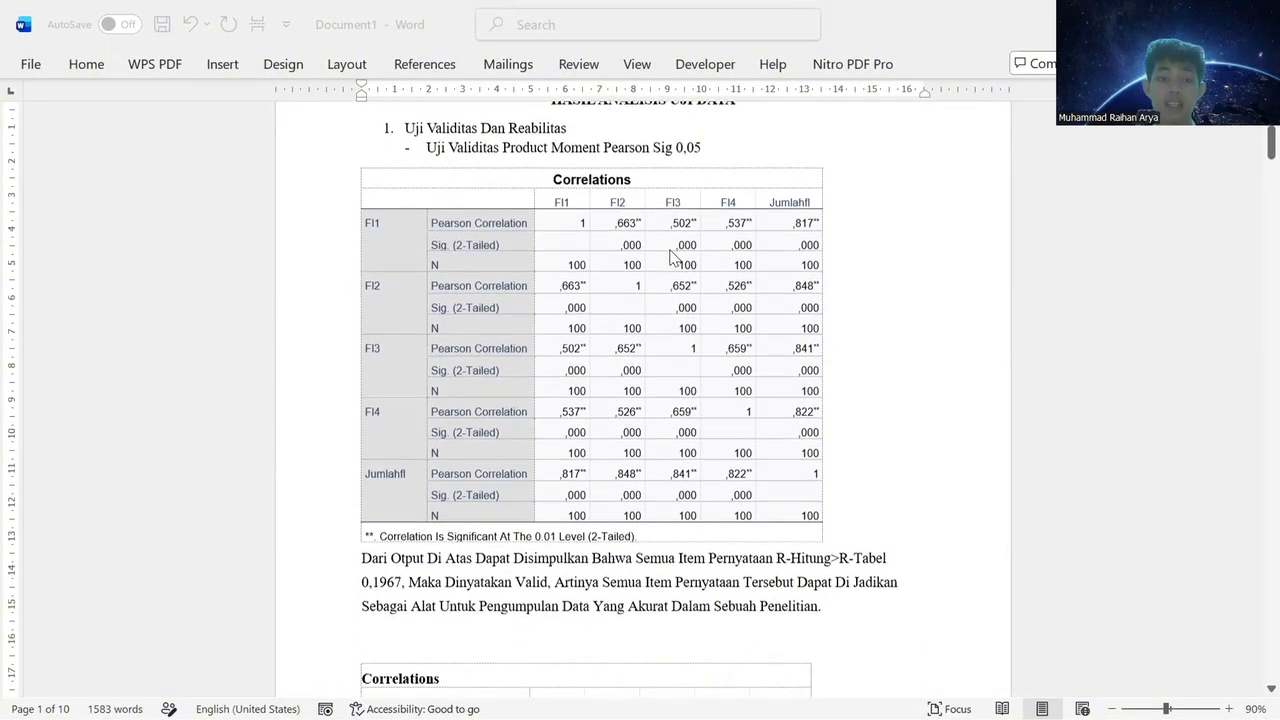
pyautogui.scroll(1, 672, 258)
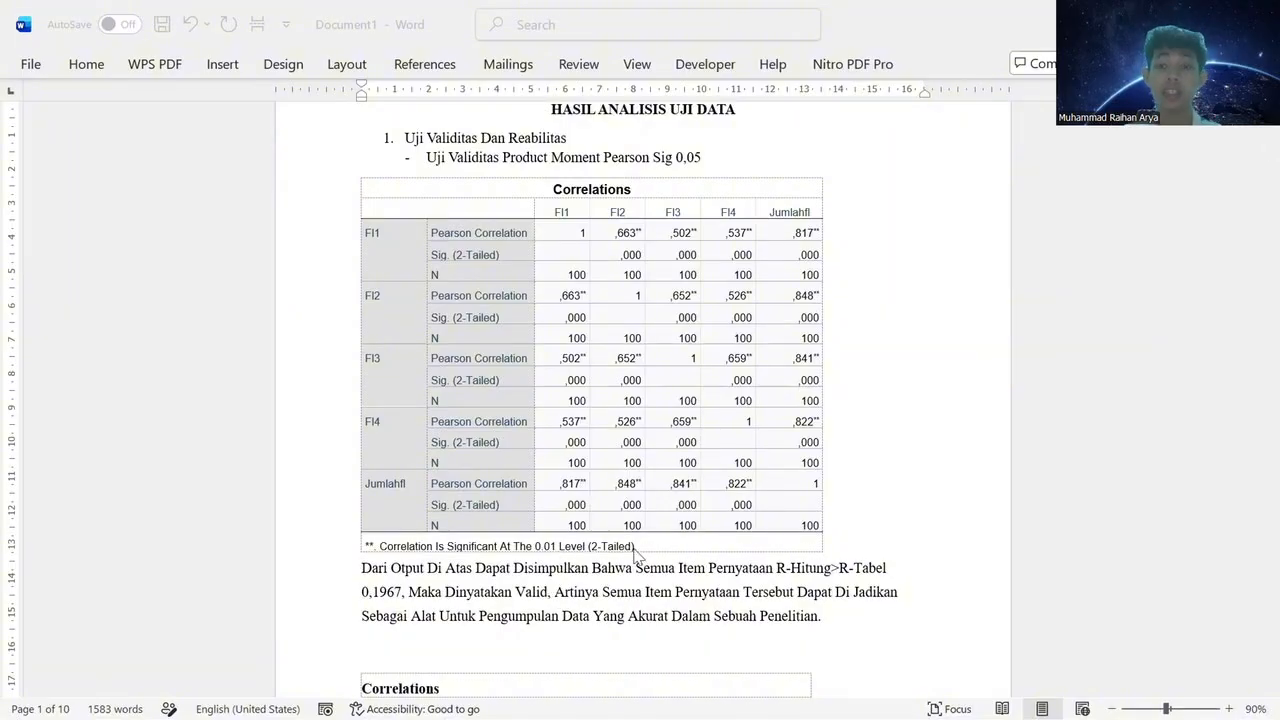
# Review the Pearson correlation tables and validity conclusions for the M, FWB and H items.
pyautogui.scroll(-15, 634, 555)
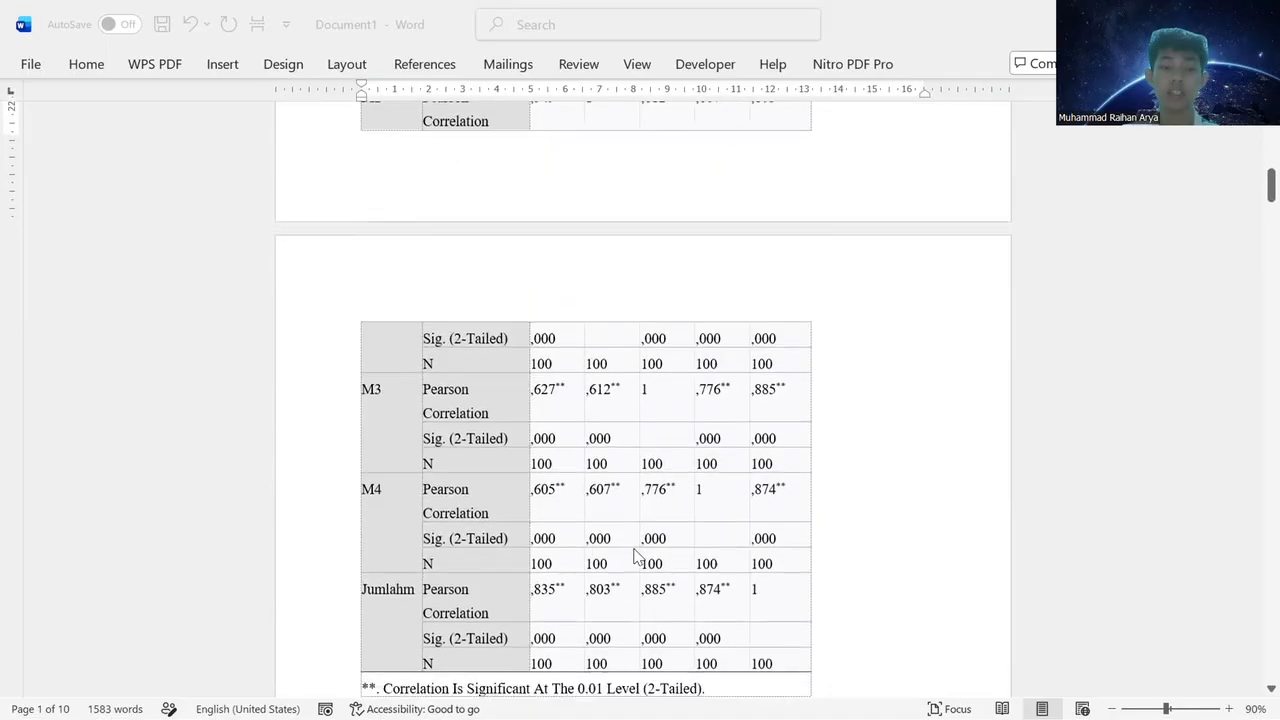
pyautogui.scroll(-3, 634, 555)
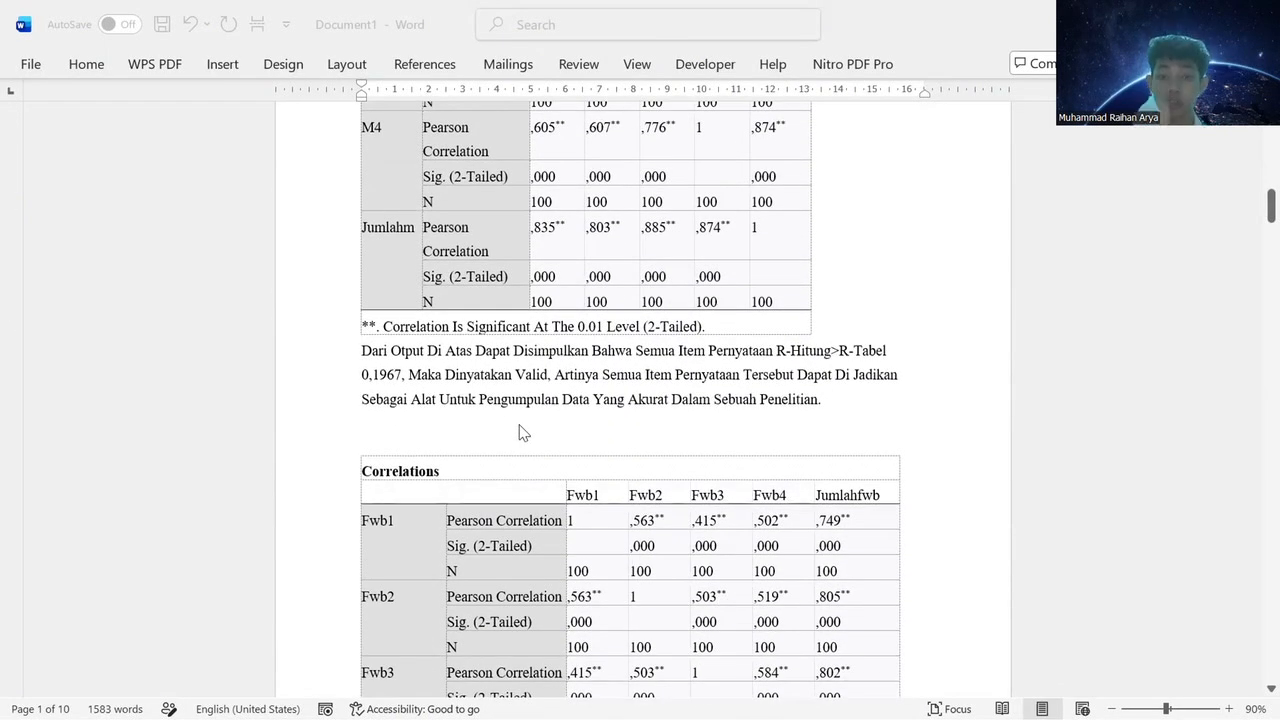
pyautogui.scroll(5, 520, 432)
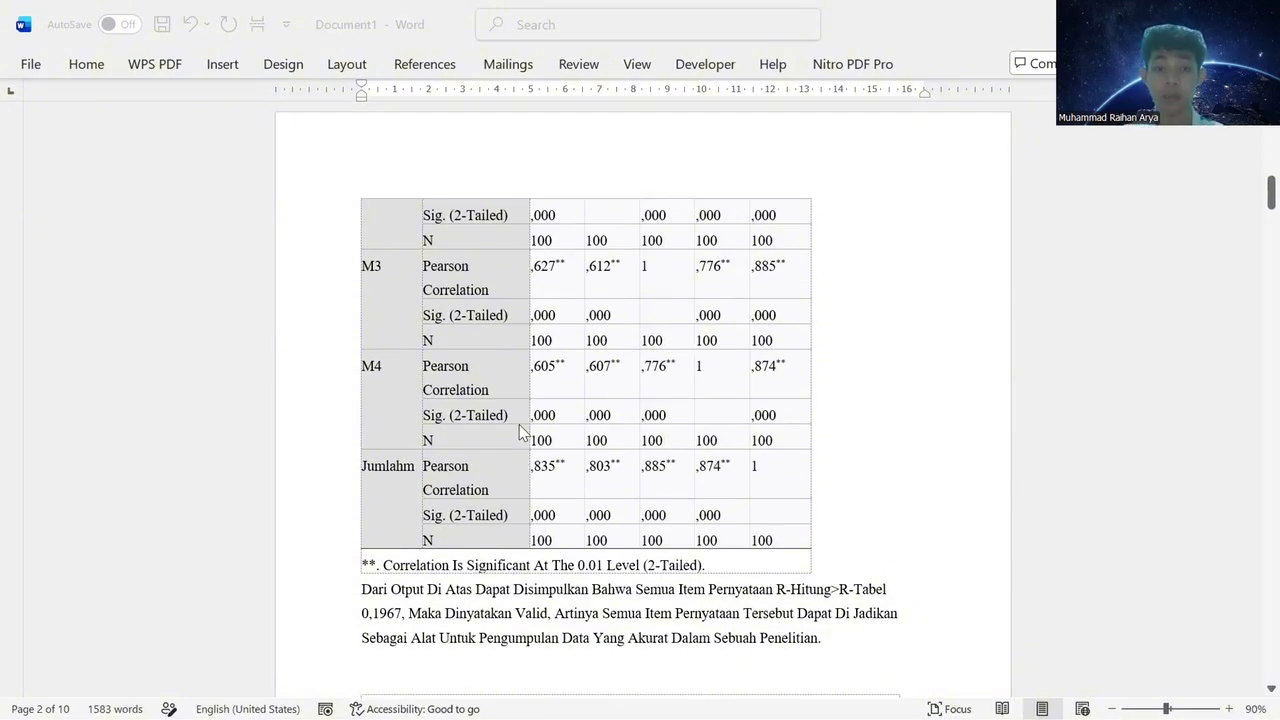
pyautogui.scroll(-1, 520, 432)
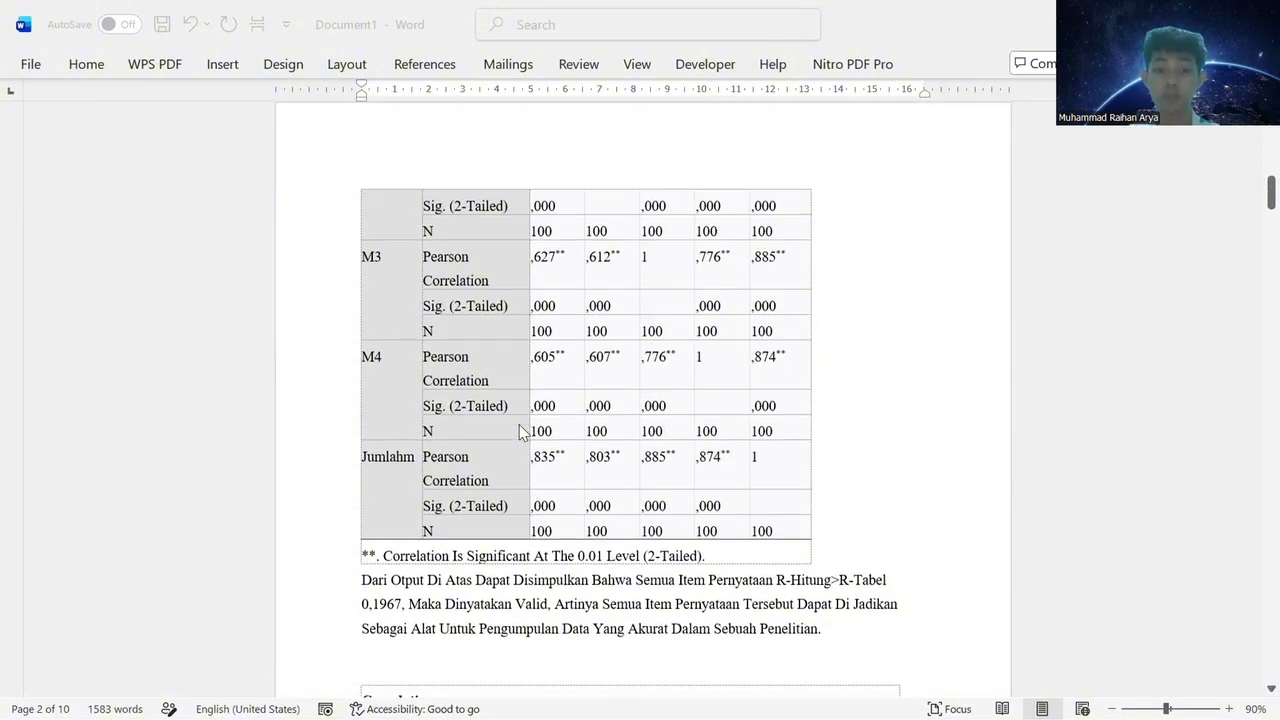
pyautogui.scroll(-15, 520, 432)
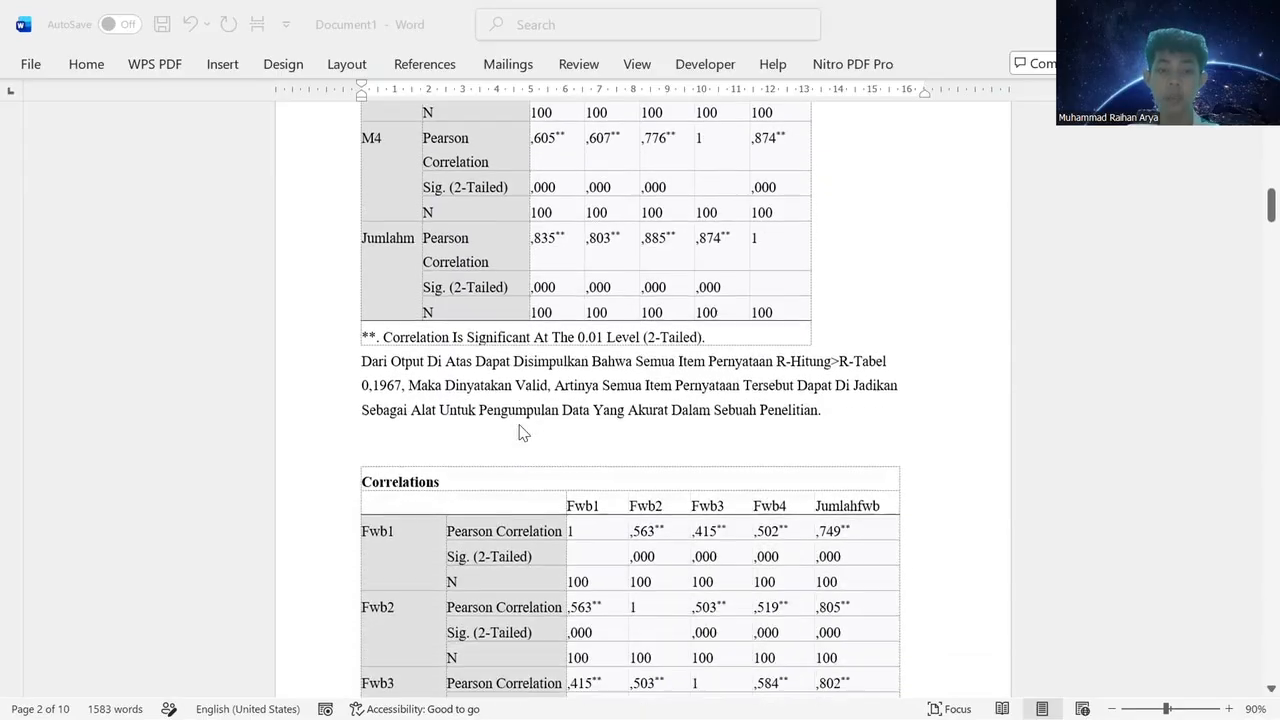
pyautogui.scroll(-4, 520, 432)
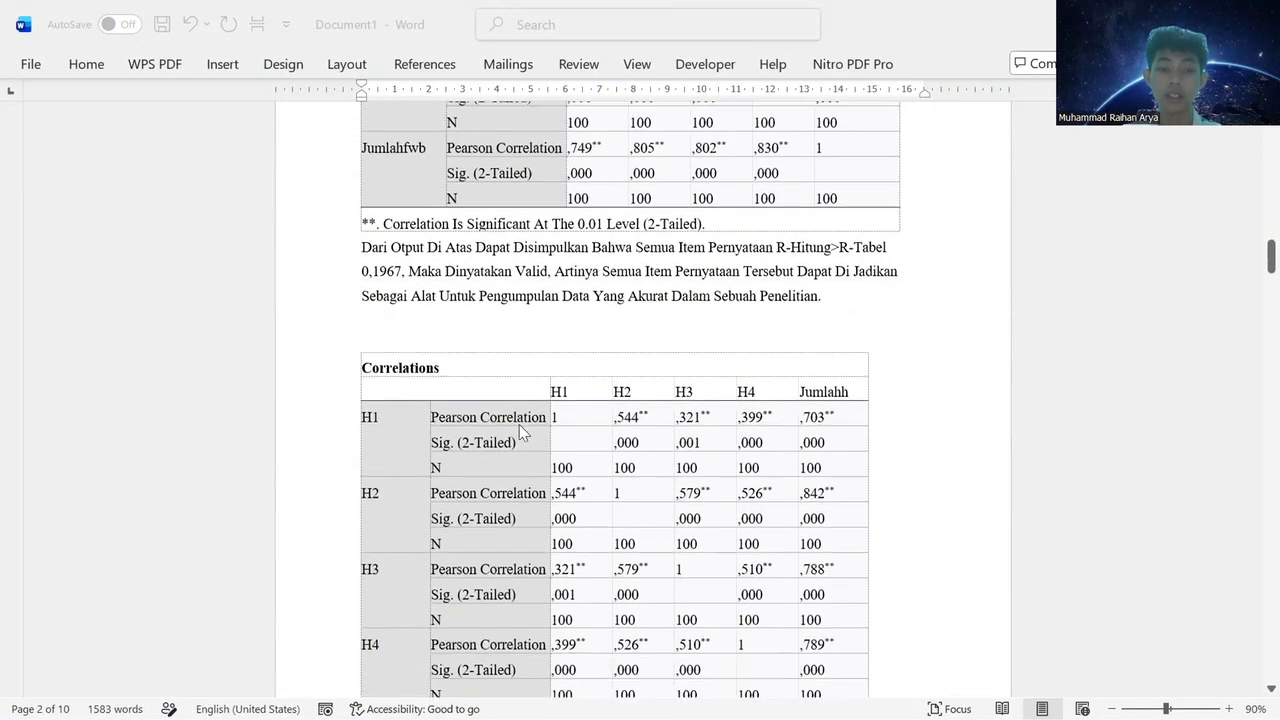
pyautogui.scroll(5, 520, 432)
pyautogui.scroll(-1, 520, 432)
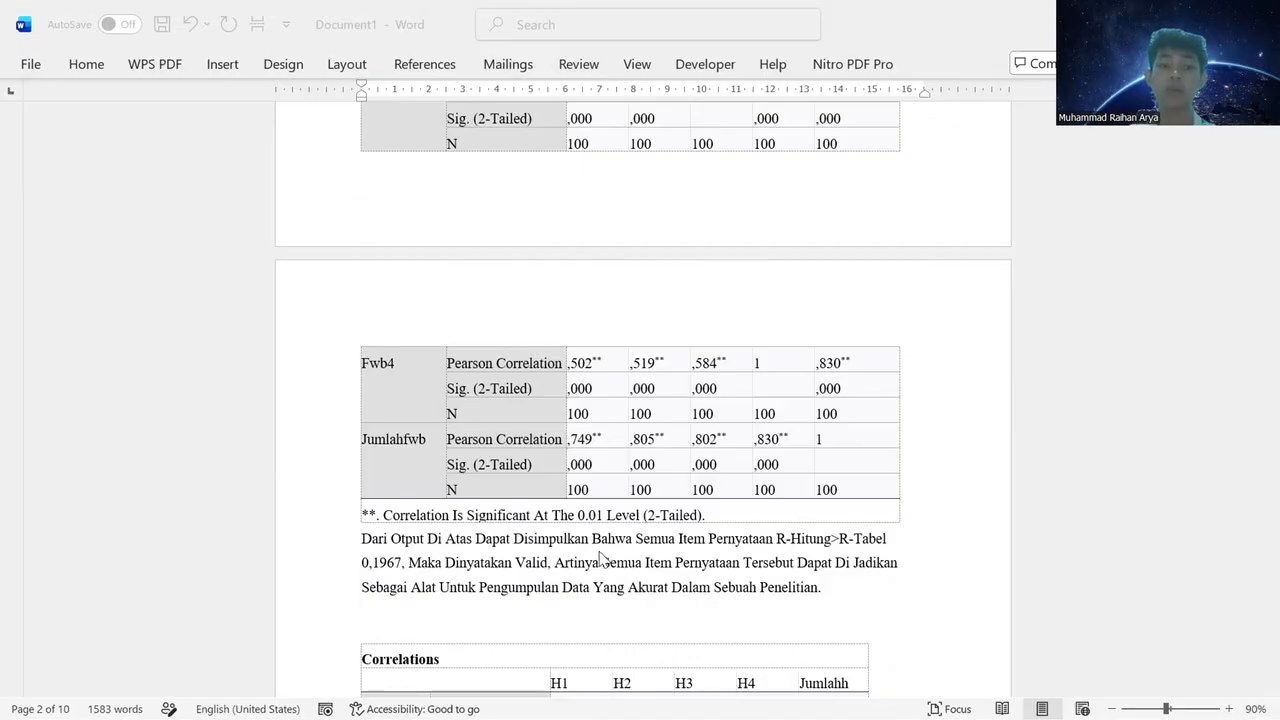
pyautogui.scroll(-5, 602, 558)
pyautogui.scroll(-5, 602, 558)
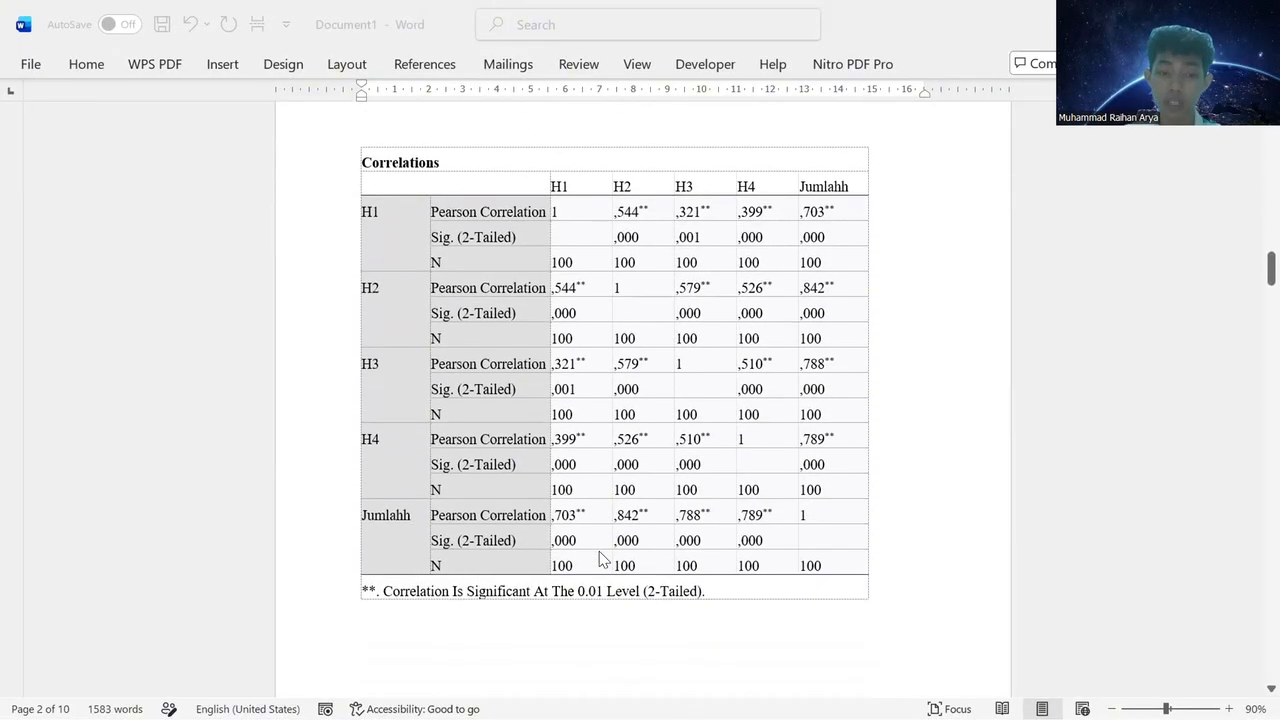
pyautogui.scroll(2, 600, 557)
pyautogui.scroll(-2, 600, 557)
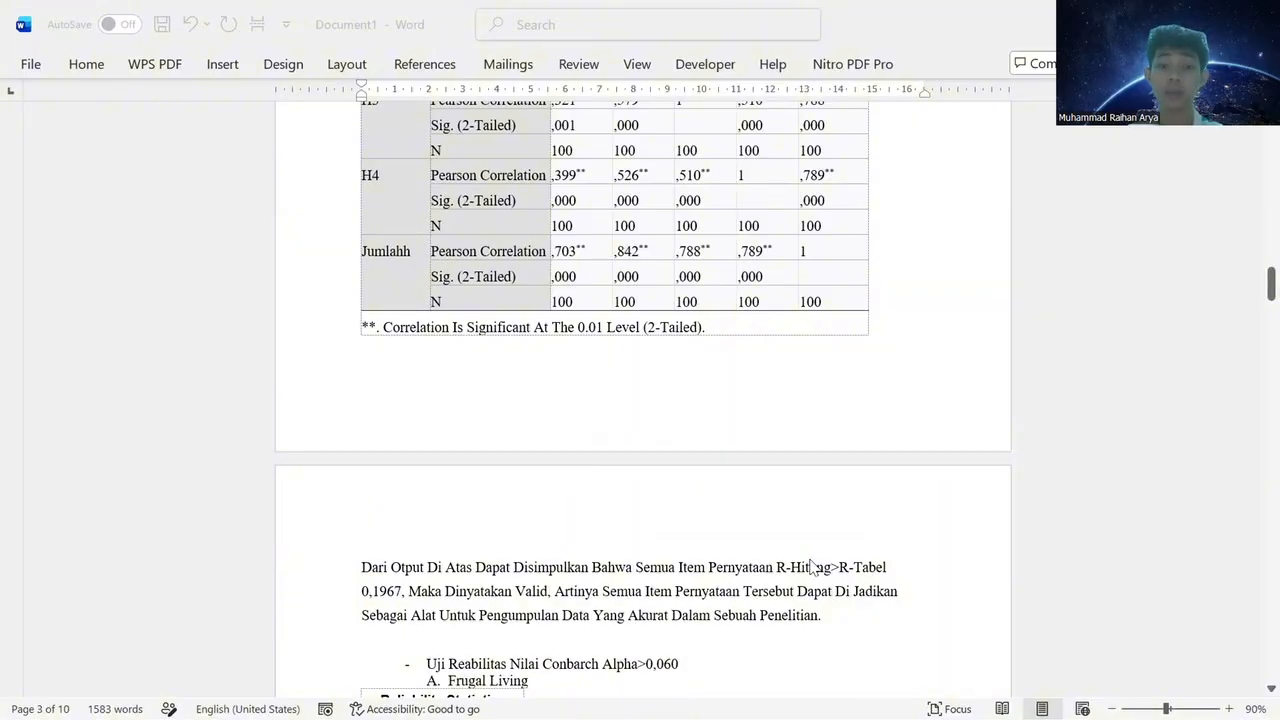
# Review the Cronbach's Alpha reliability tables and conclusions for Frugal Living, Minimalism, Financial Well Being and Happines.
pyautogui.scroll(-3, 812, 565)
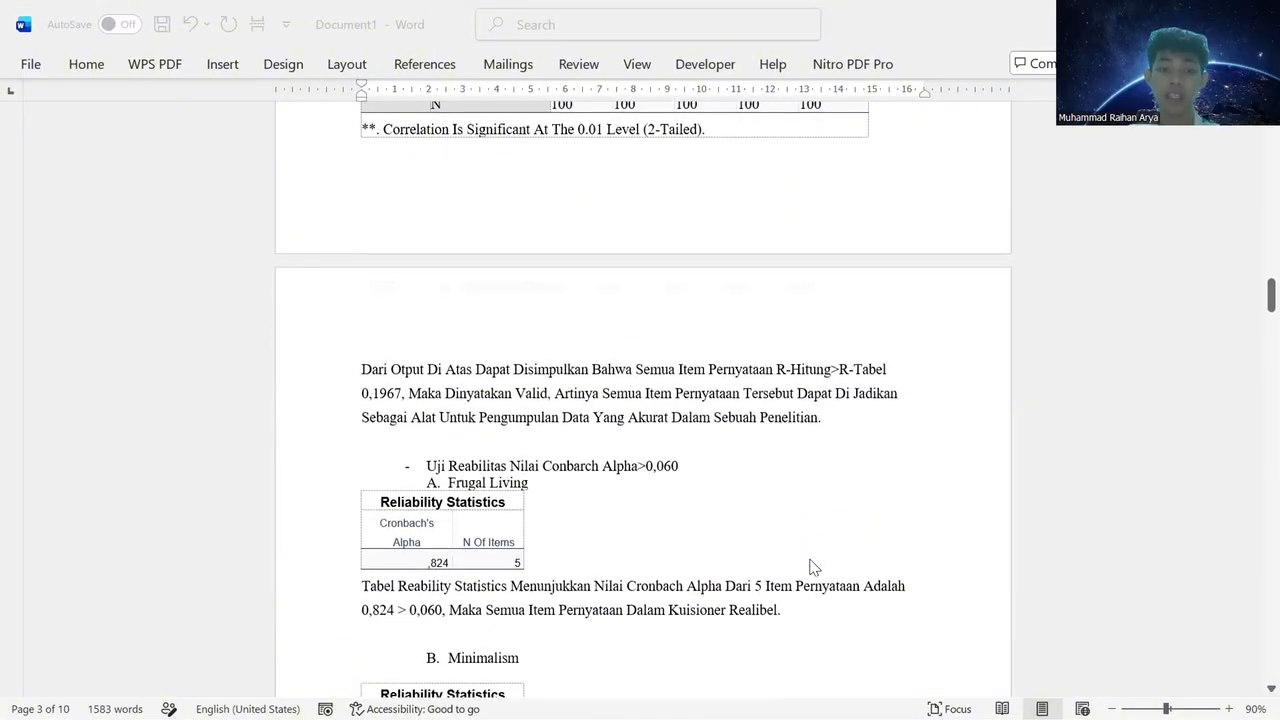
pyautogui.scroll(-2, 812, 565)
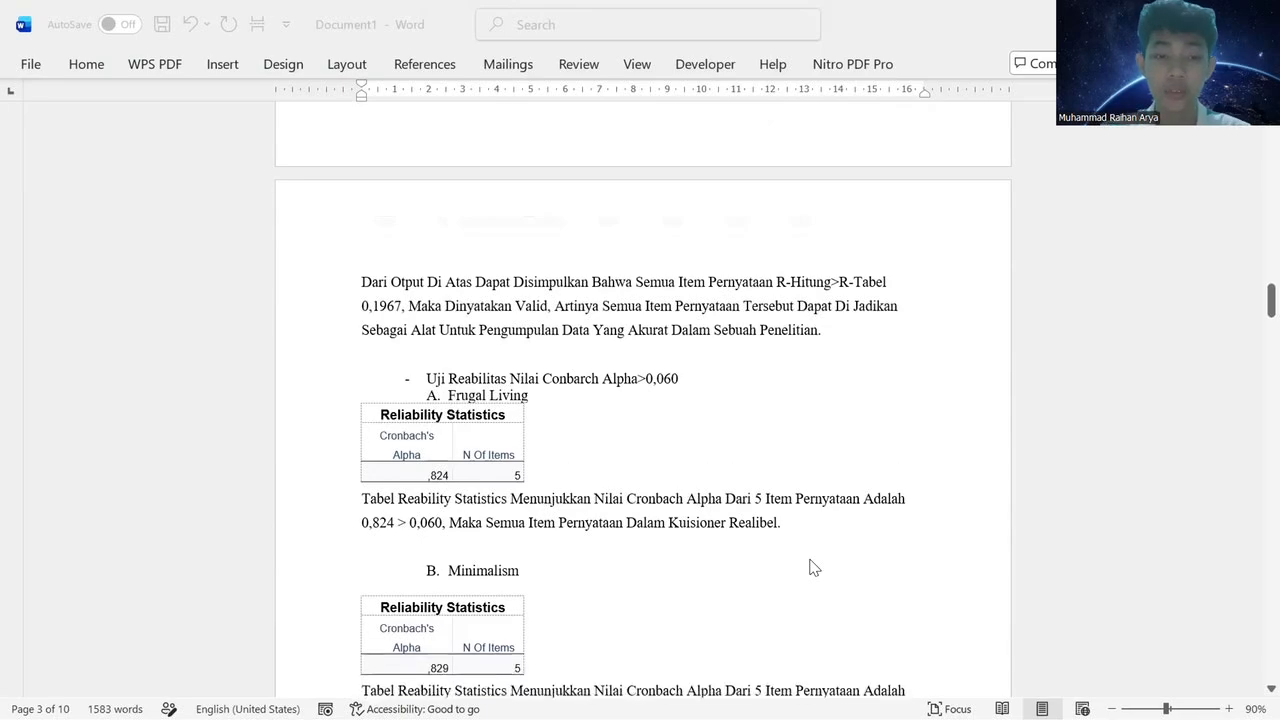
pyautogui.scroll(-1, 812, 566)
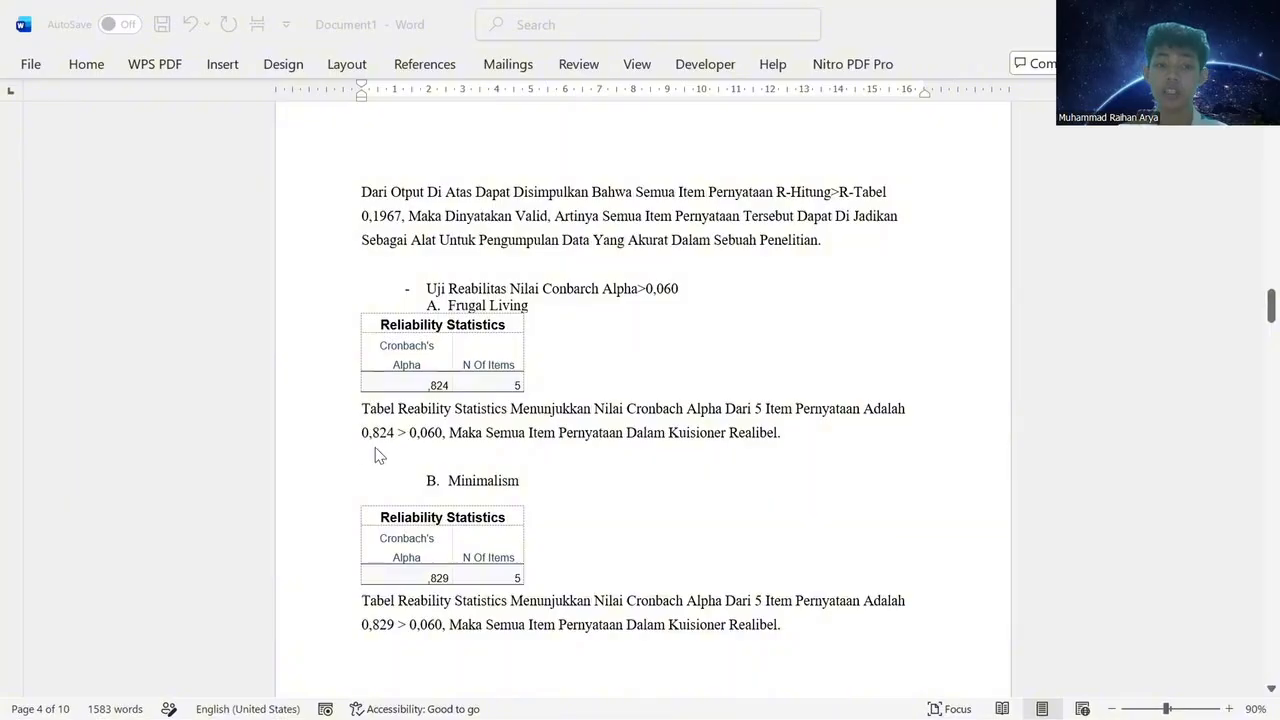
pyautogui.scroll(-1, 431, 466)
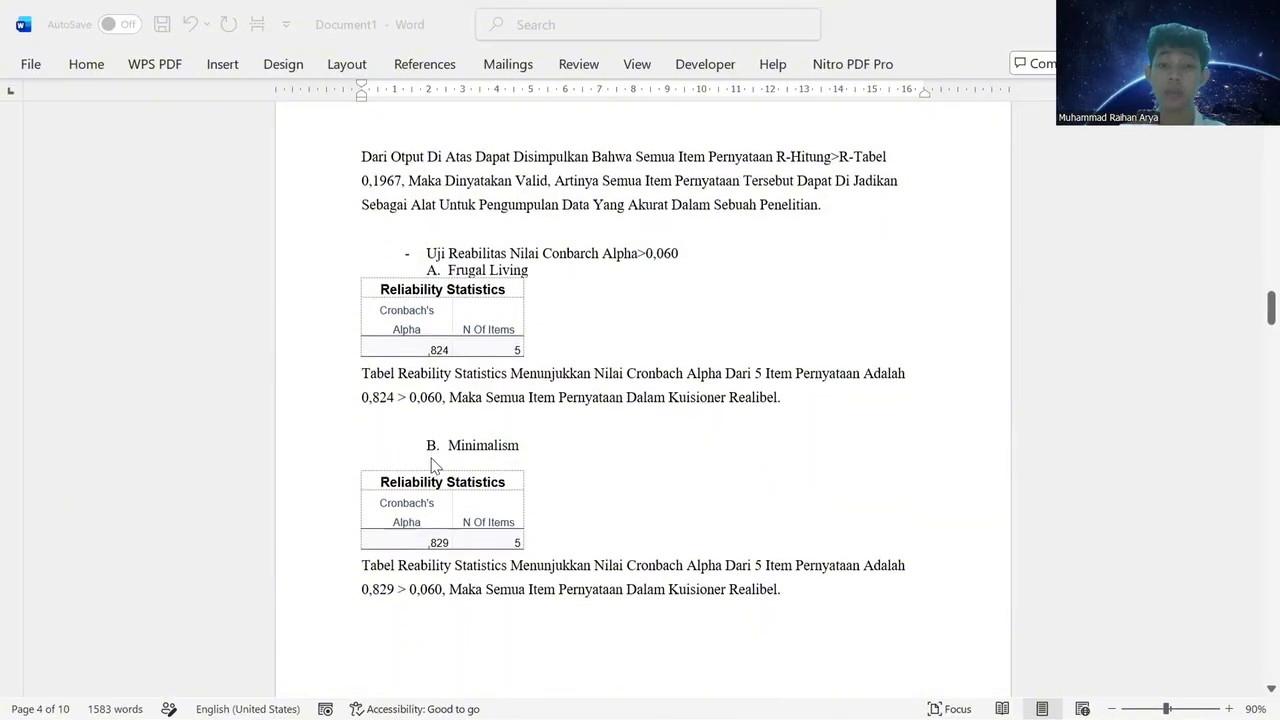
pyautogui.scroll(-1, 433, 465)
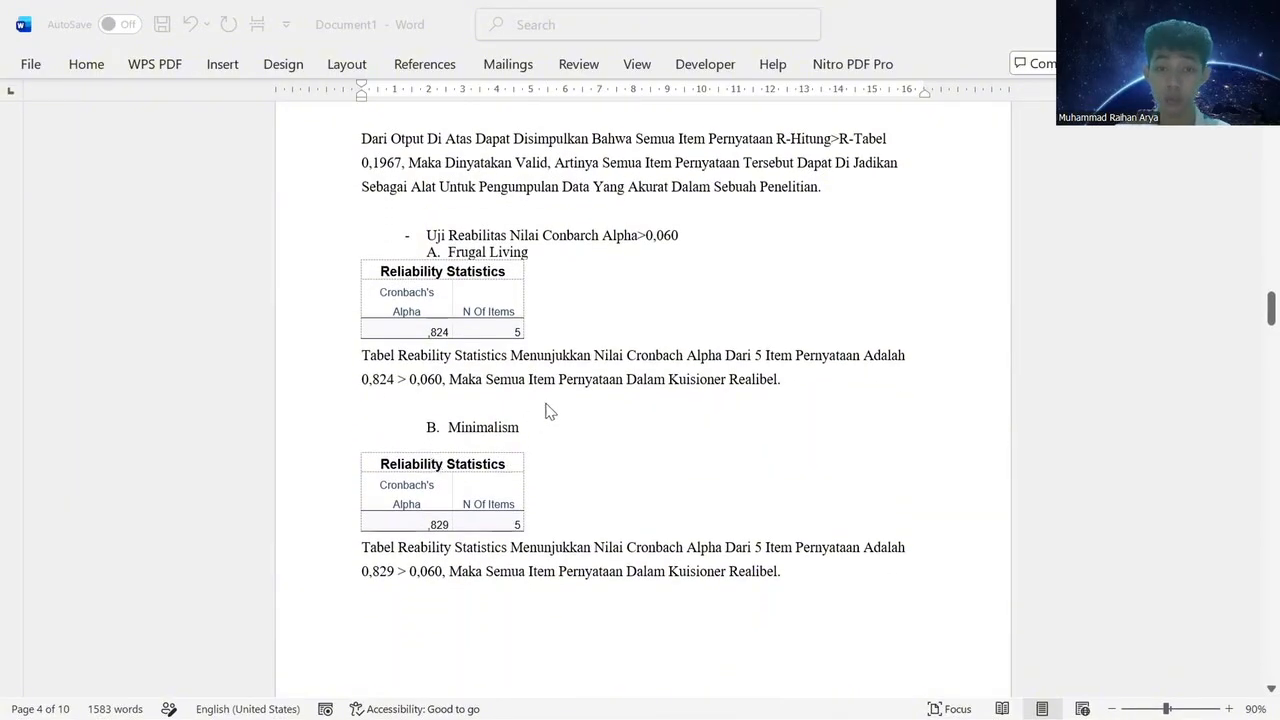
pyautogui.scroll(-2, 641, 418)
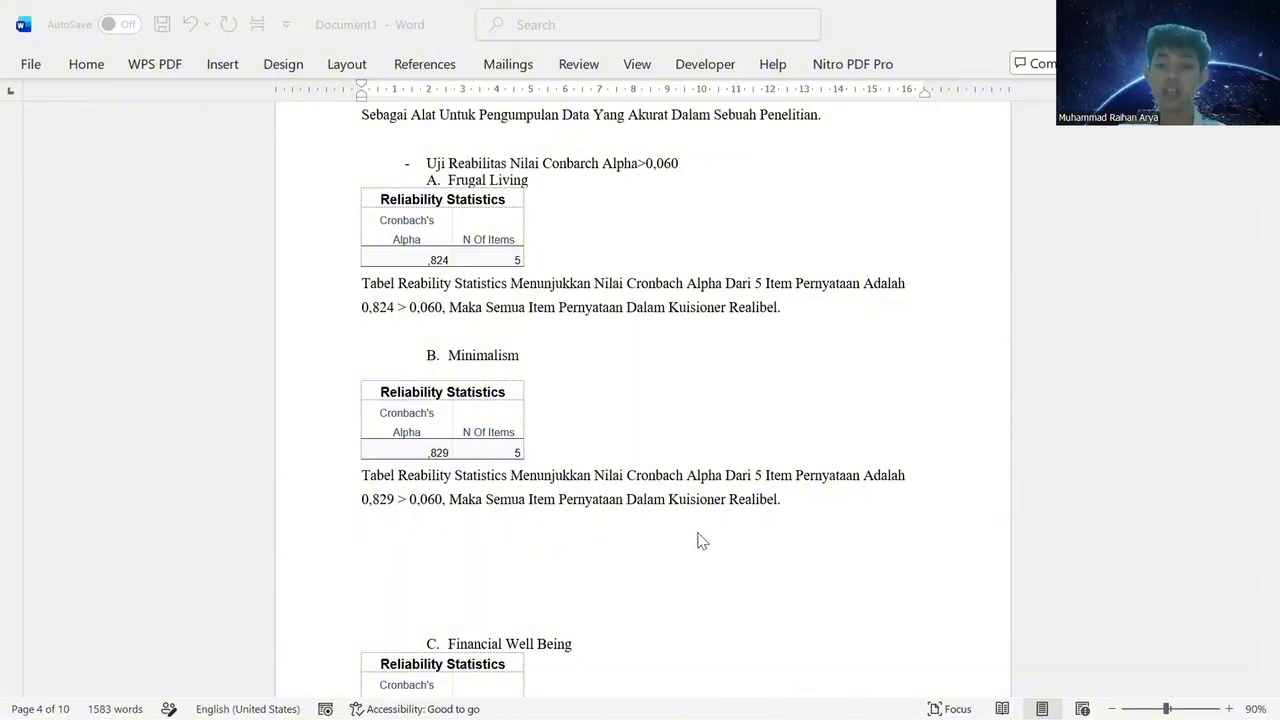
pyautogui.scroll(-3, 702, 541)
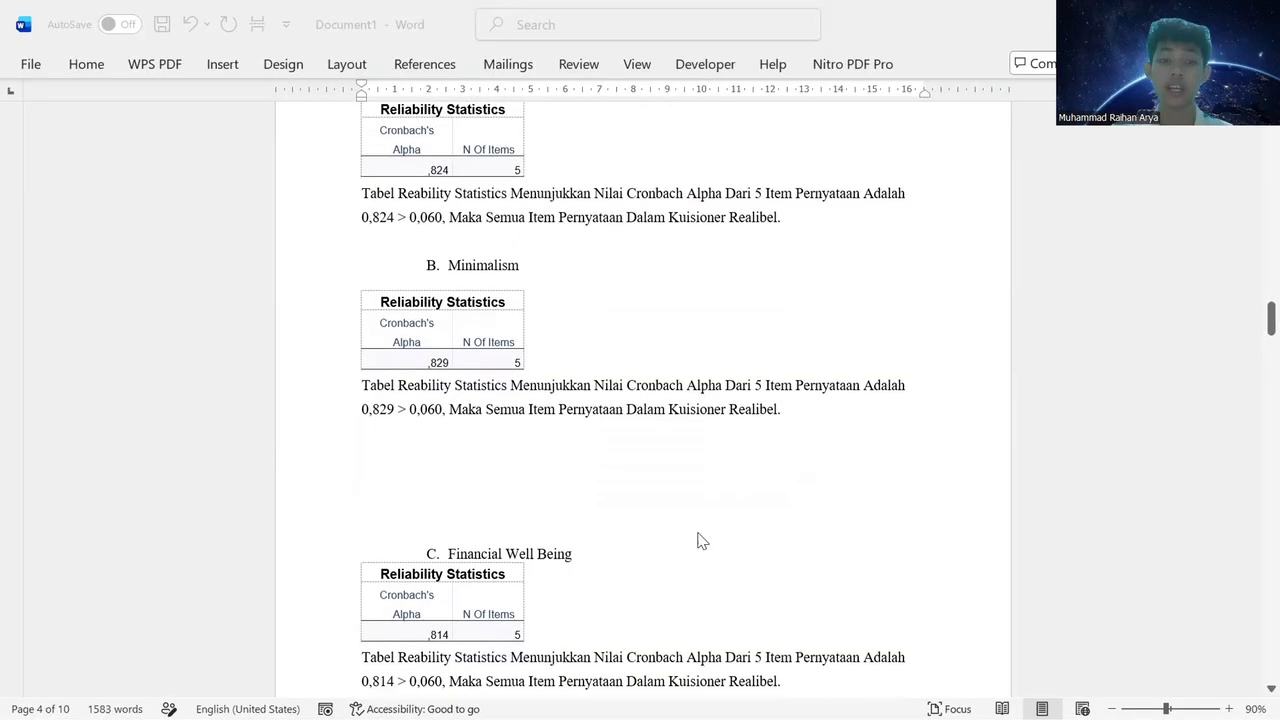
pyautogui.scroll(-2, 702, 541)
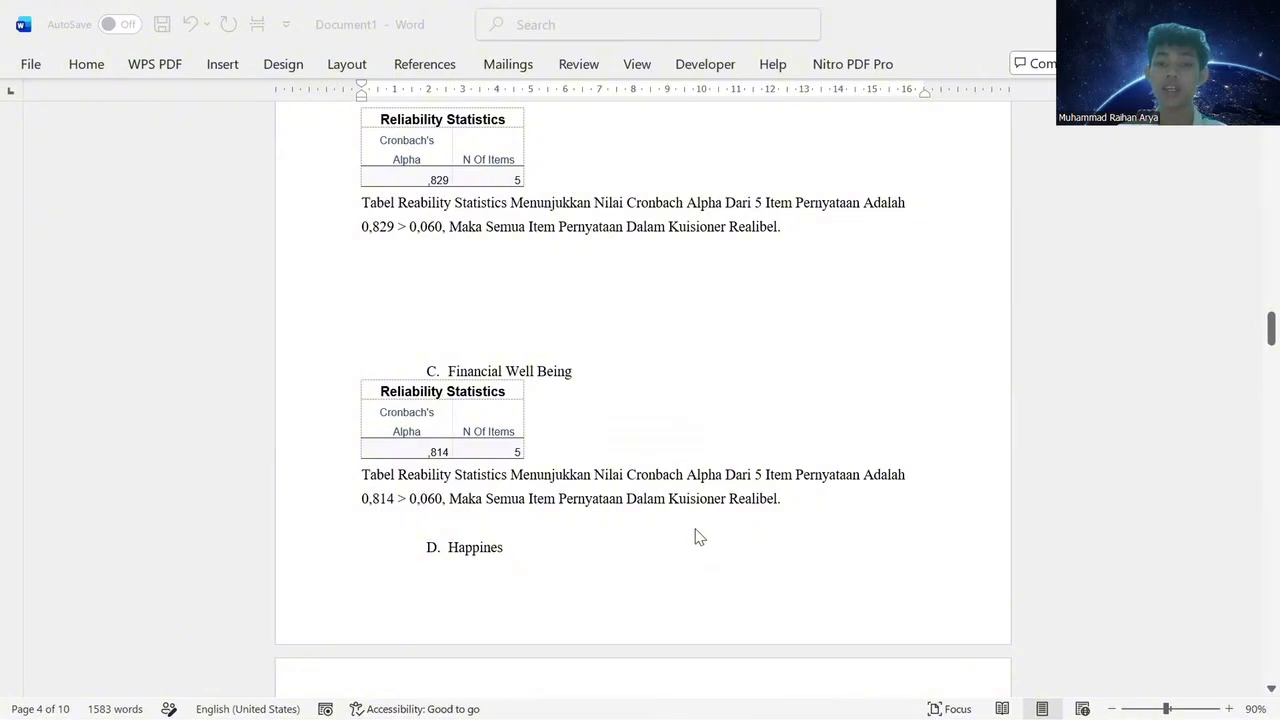
pyautogui.scroll(-5, 748, 545)
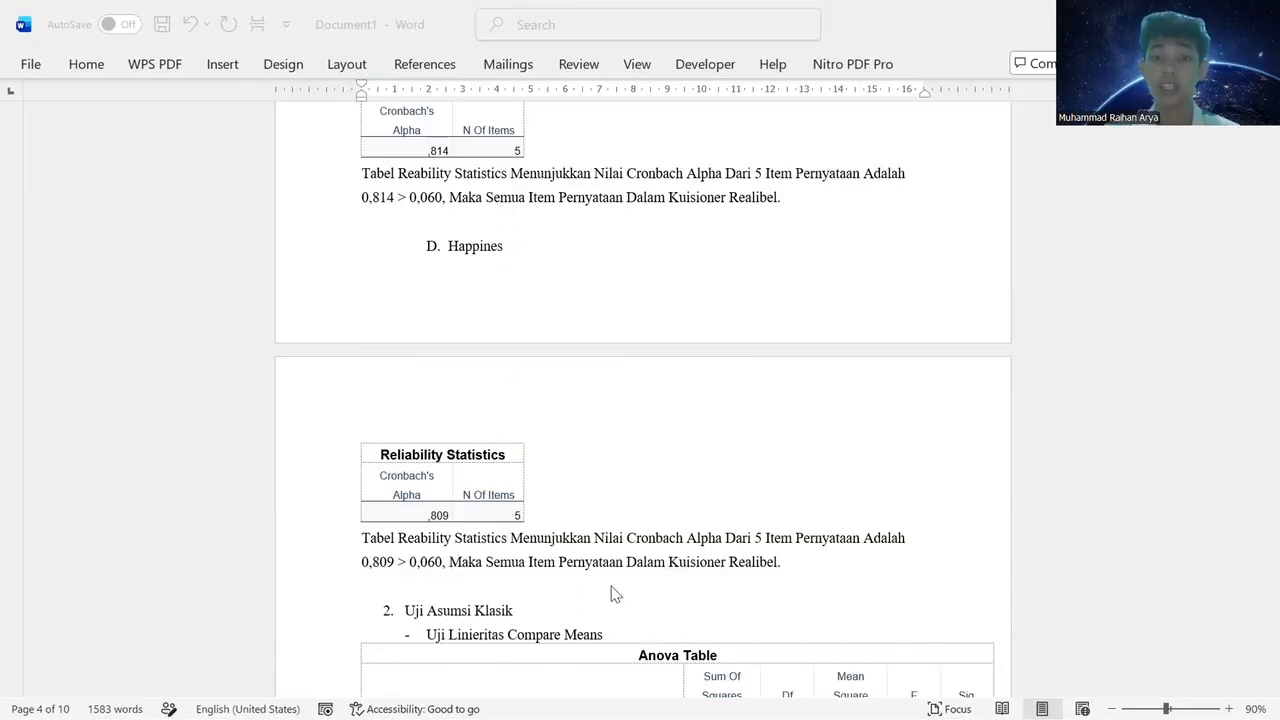
# Examine the linearity Anova tables and conclusions relating Happiness to Frugal Living, Minimalism and Financial Well-Being.
pyautogui.scroll(-3, 693, 592)
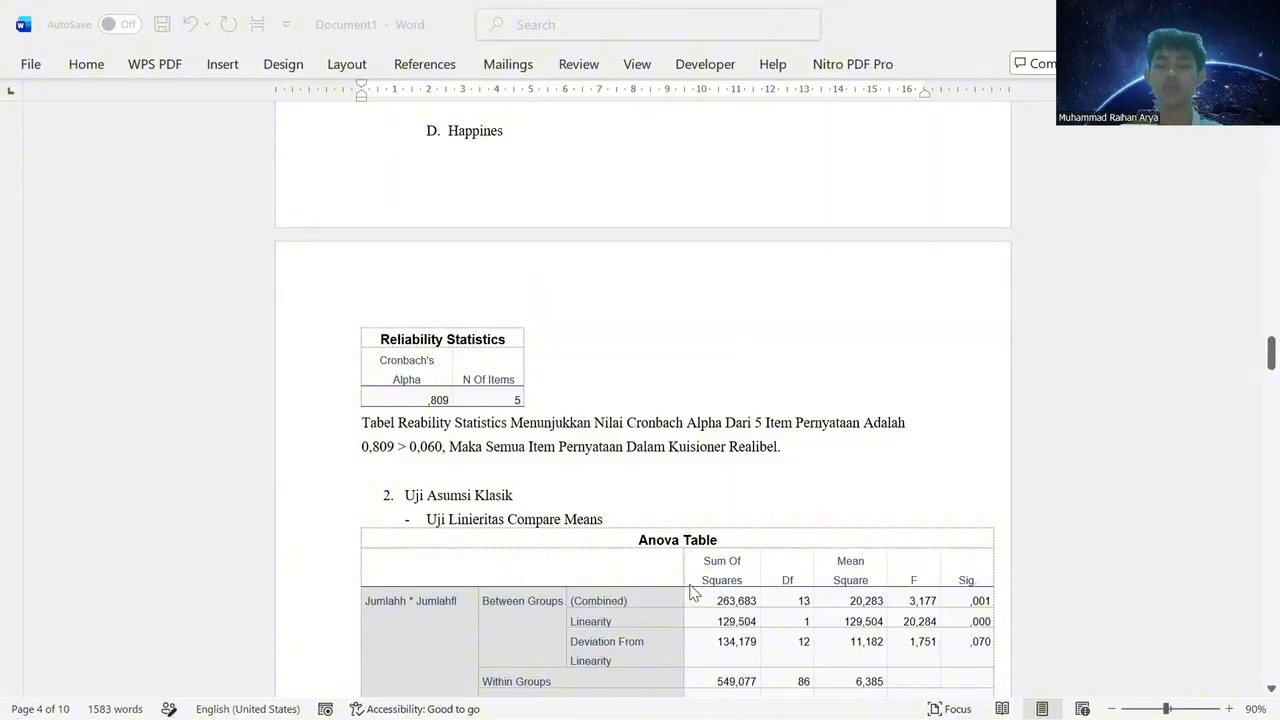
pyautogui.scroll(-4, 693, 592)
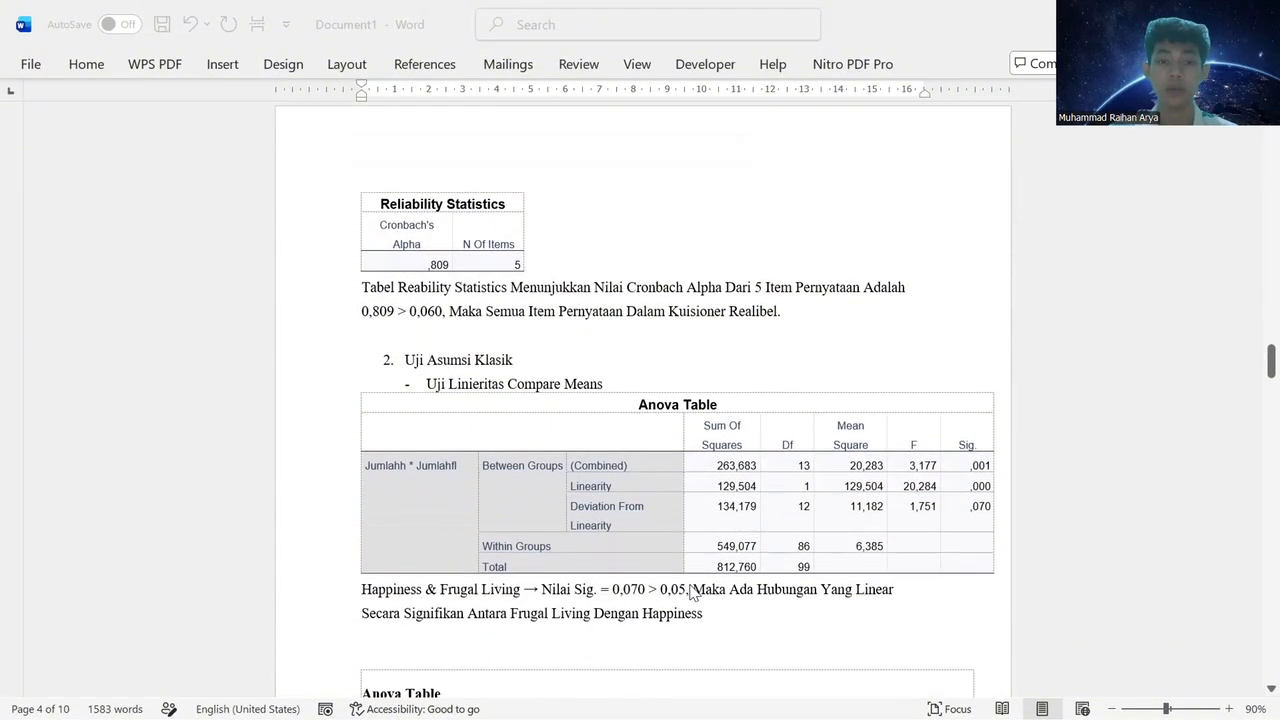
pyautogui.scroll(-3, 693, 592)
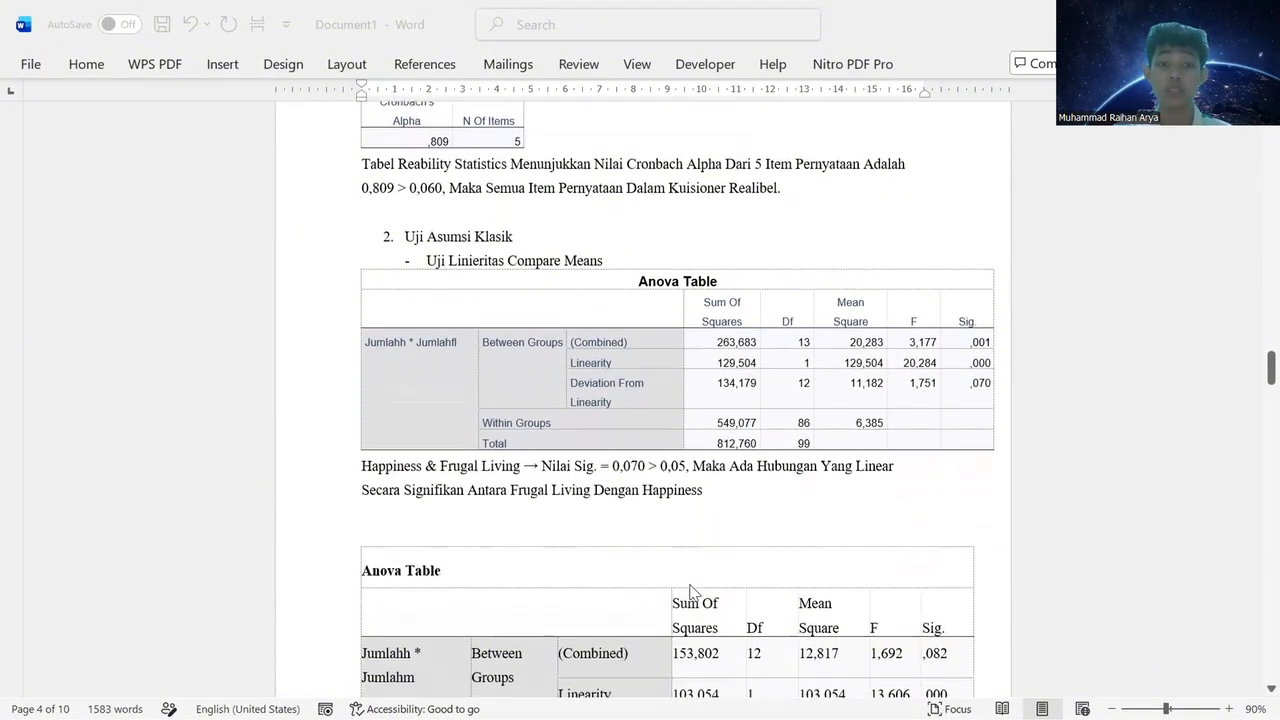
pyautogui.scroll(-3, 690, 590)
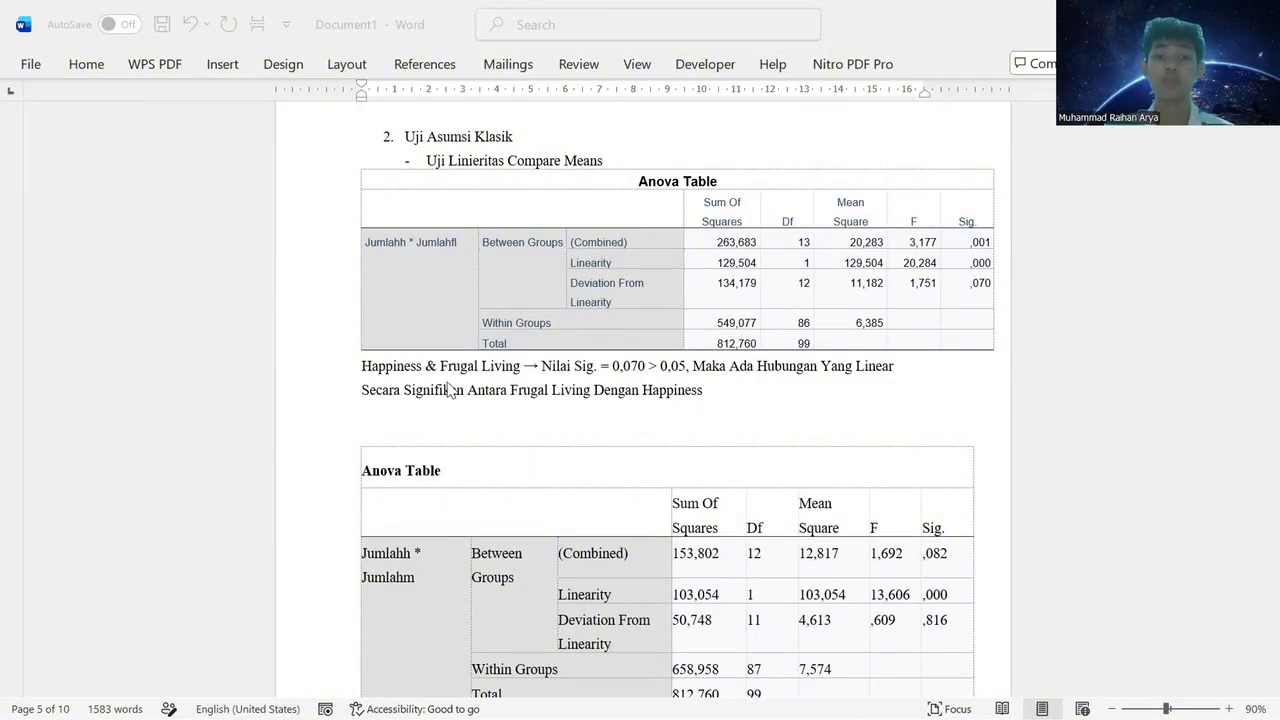
pyautogui.scroll(-7, 570, 444)
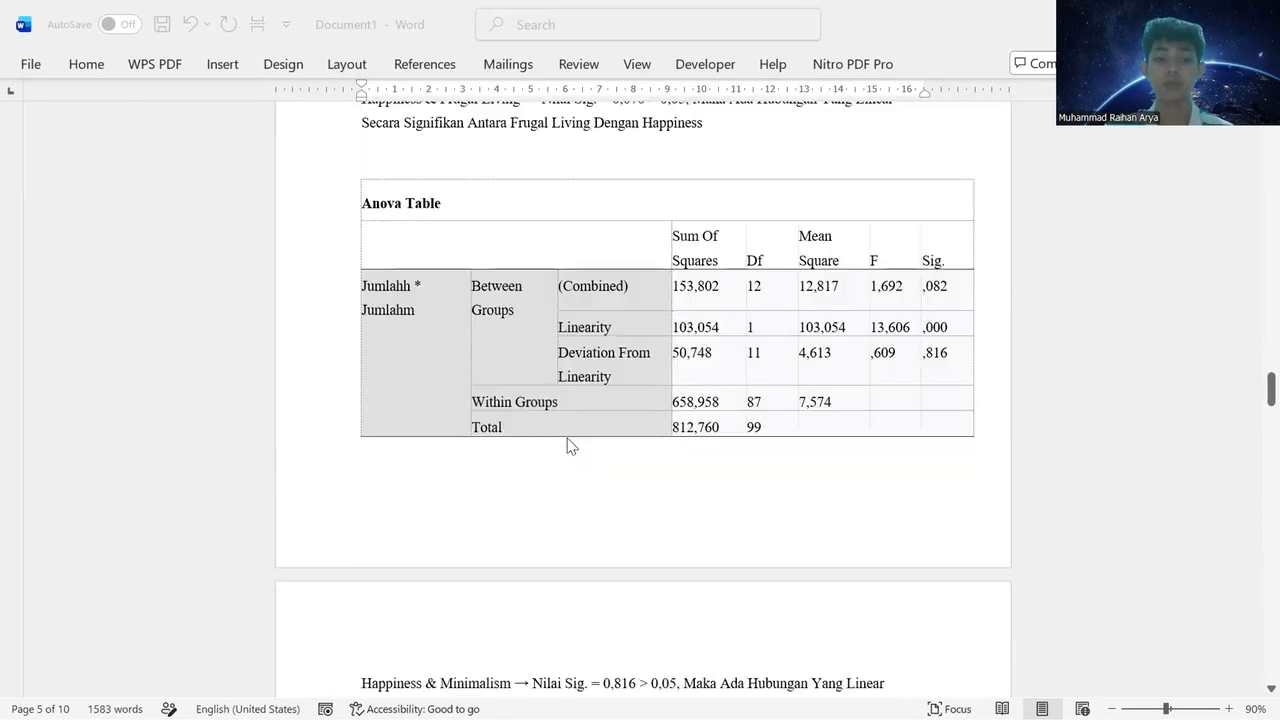
pyautogui.scroll(-2, 566, 446)
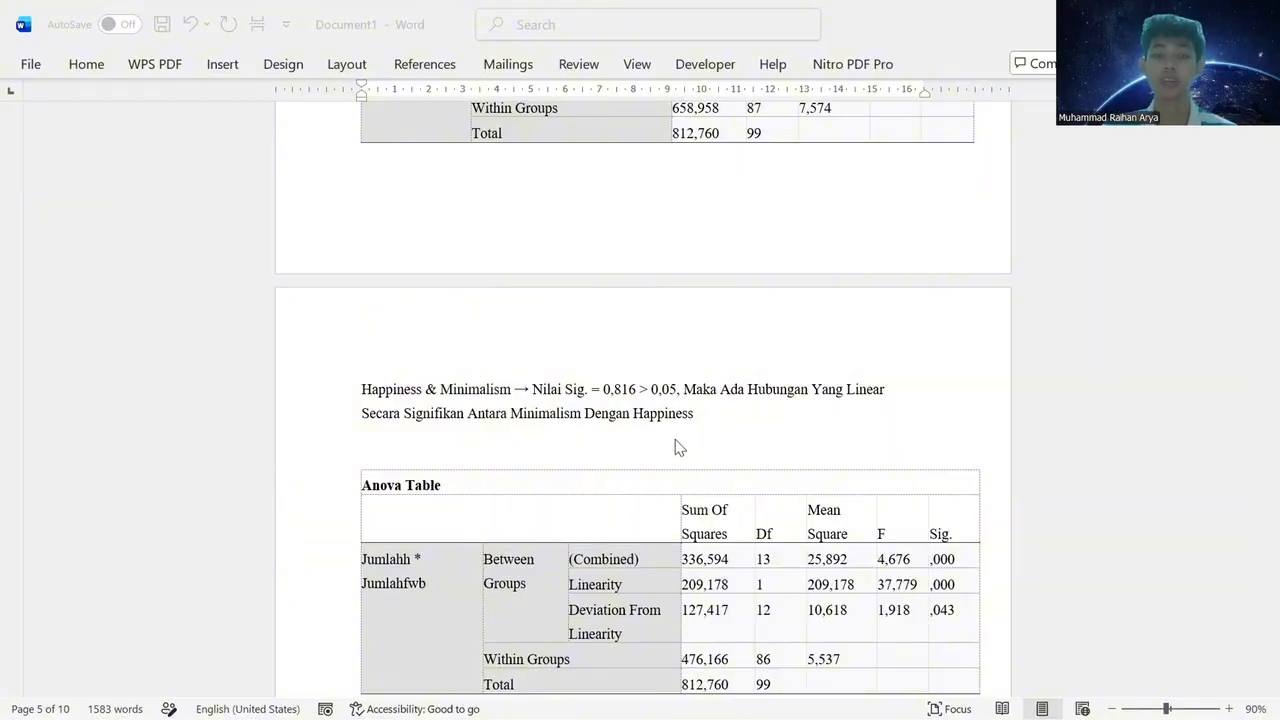
pyautogui.scroll(-1, 520, 468)
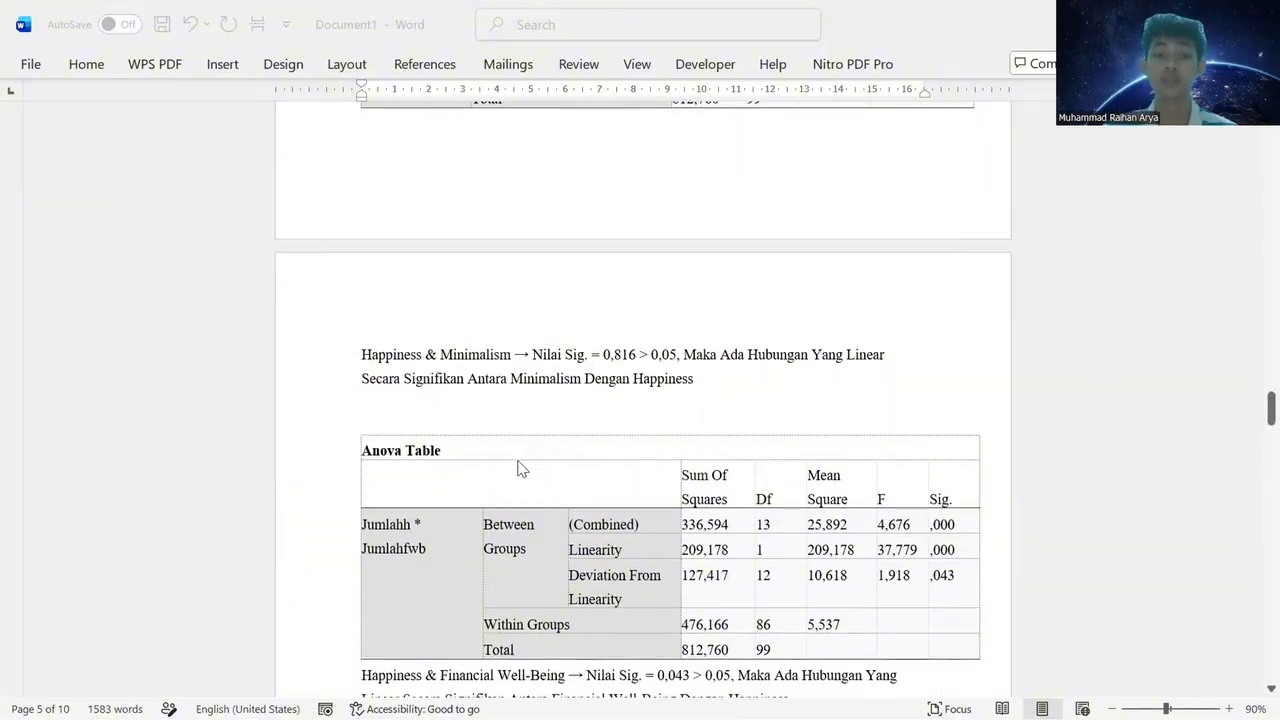
pyautogui.scroll(-2, 520, 468)
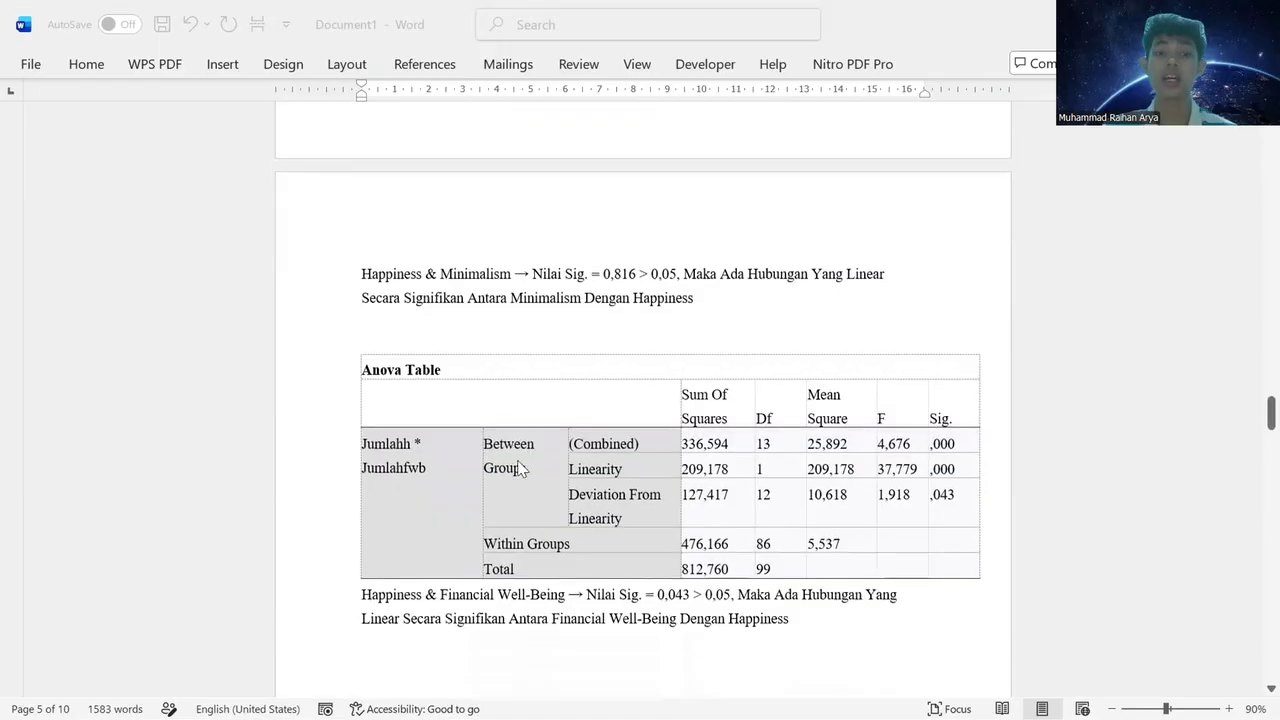
pyautogui.scroll(-5, 520, 468)
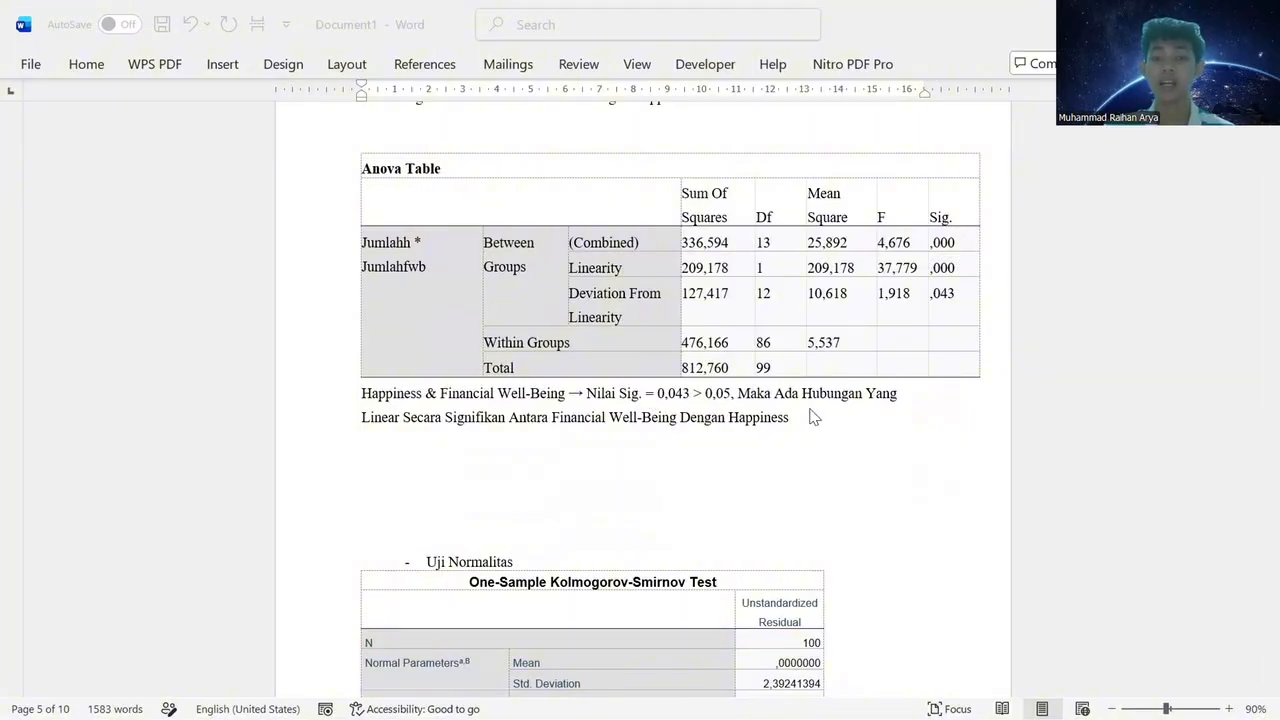
# Review the One-Sample Kolmogorov-Smirnov normality results and the heteroscedasticity coefficients table with their written conclusions.
pyautogui.scroll(-1, 720, 471)
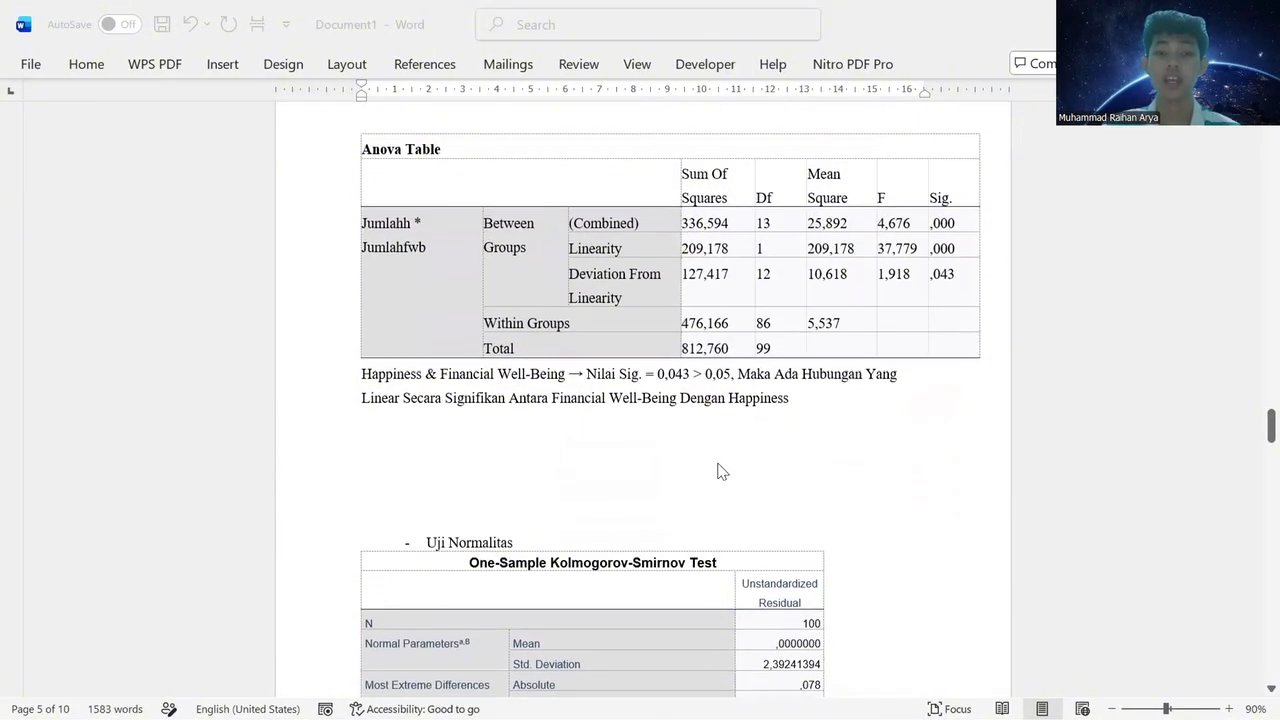
pyautogui.scroll(-5, 720, 471)
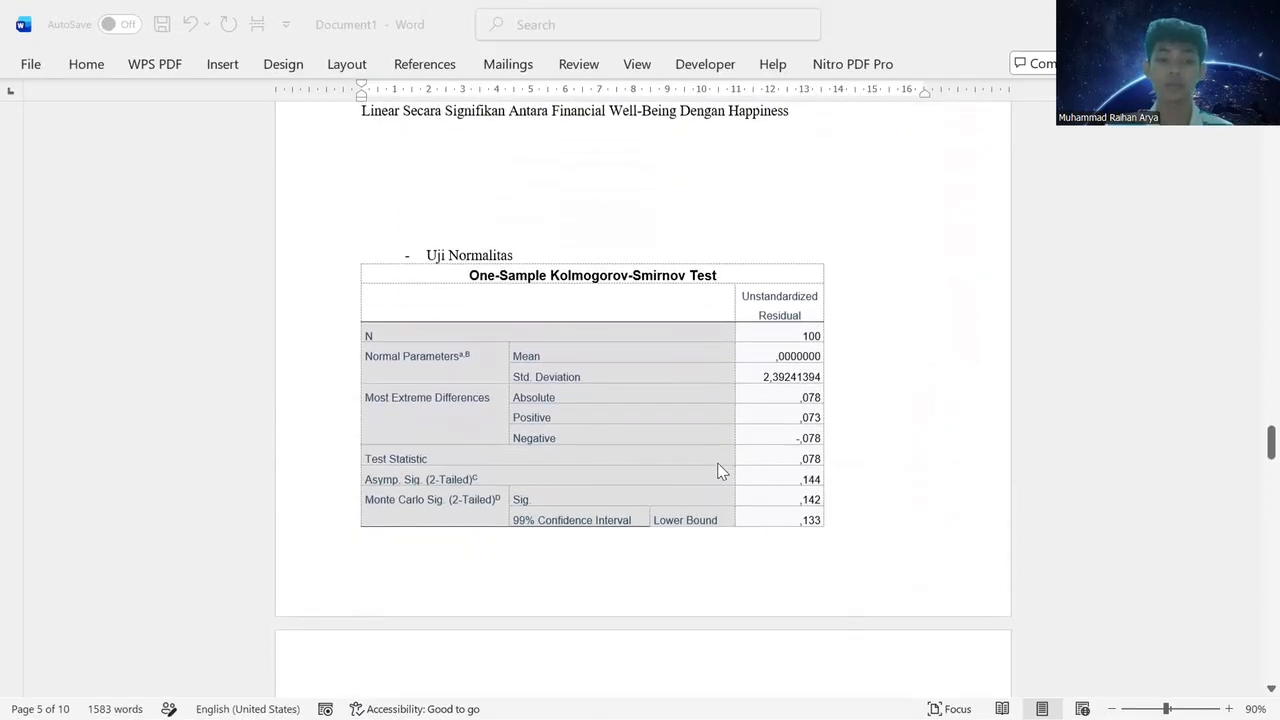
pyautogui.scroll(4, 720, 471)
pyautogui.scroll(-4, 720, 471)
pyautogui.scroll(-8, 720, 471)
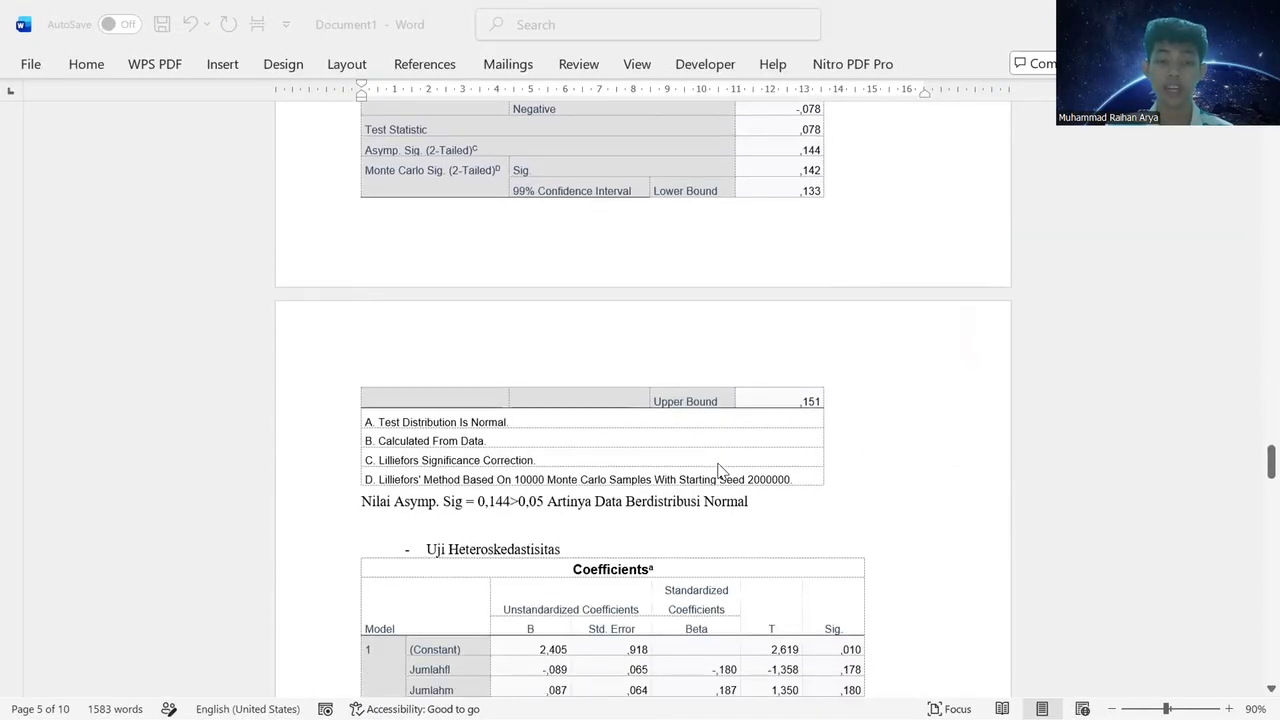
pyautogui.scroll(-3, 720, 471)
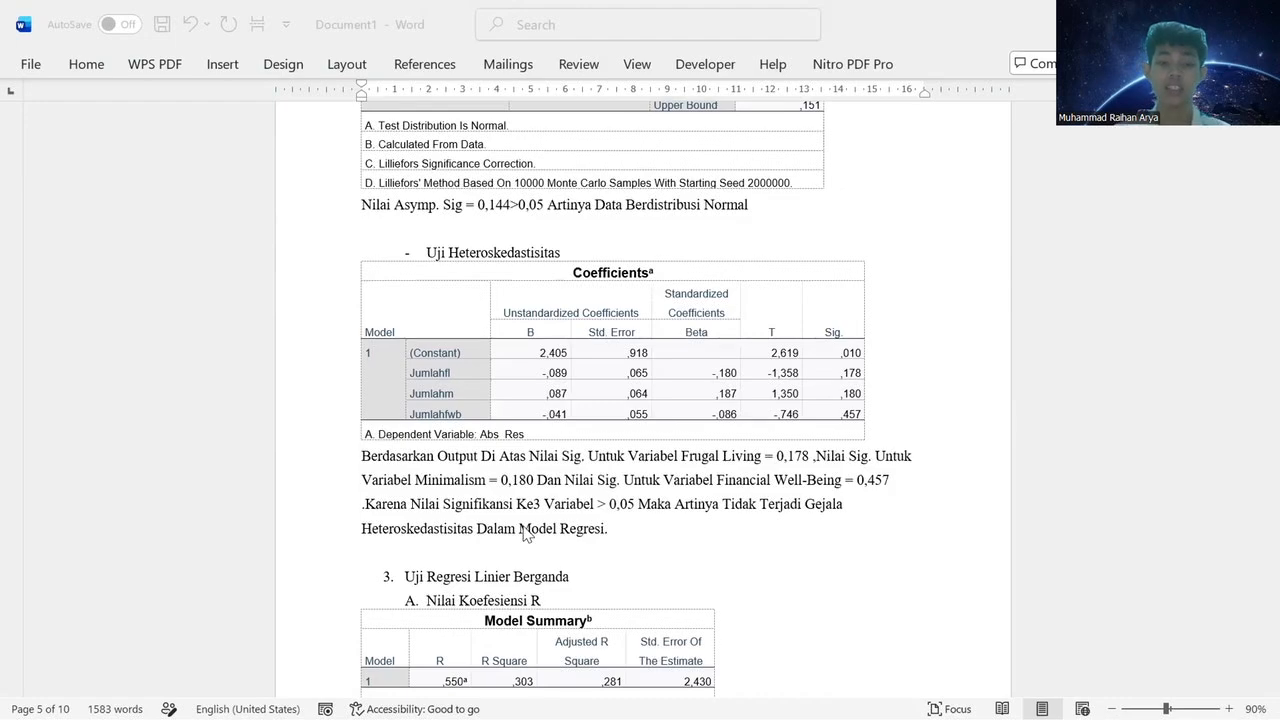
# Examine the multiple regression Model Summary tables and explanations for the R coefficient and the R Square determination coefficient.
pyautogui.scroll(-5, 525, 535)
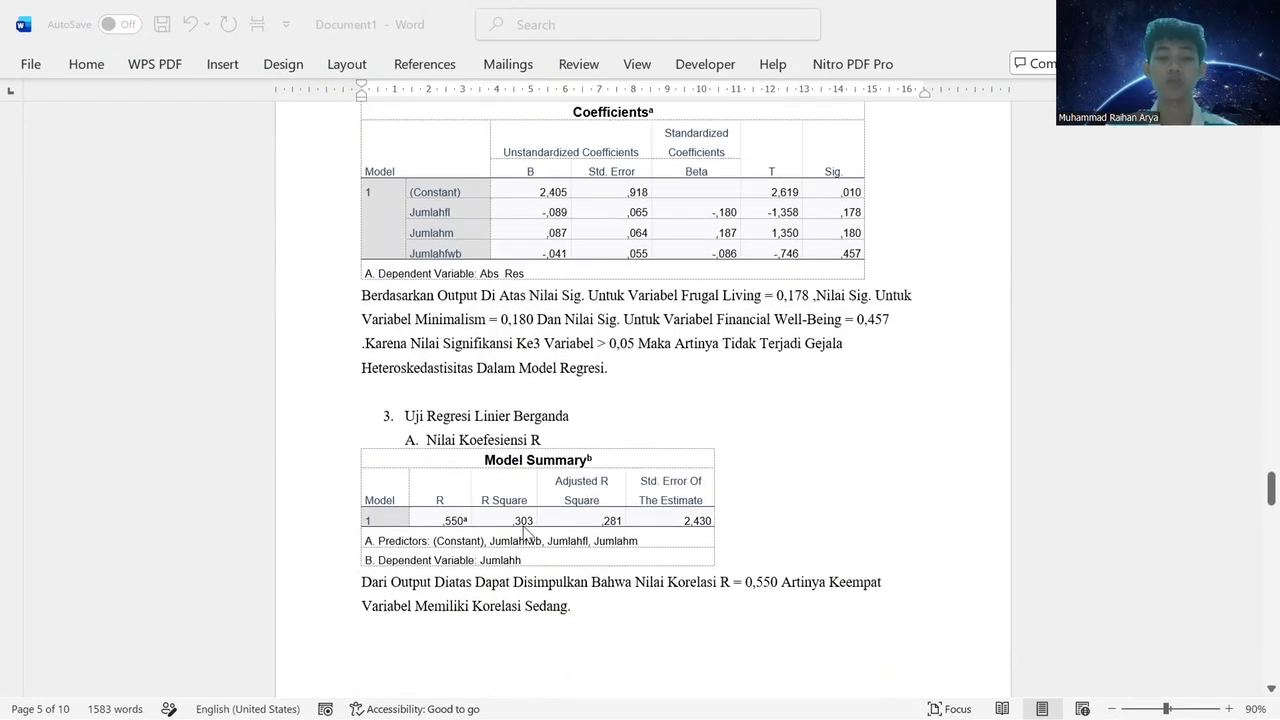
pyautogui.scroll(-4, 525, 535)
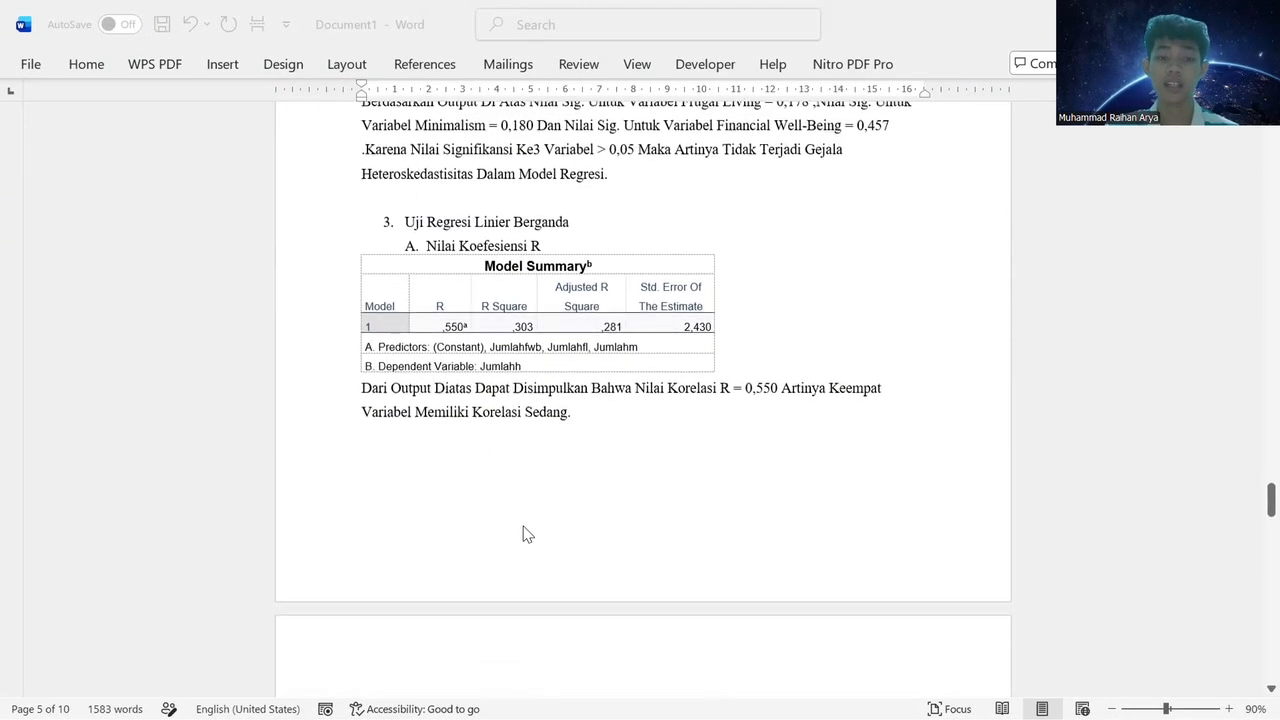
pyautogui.scroll(-2, 525, 535)
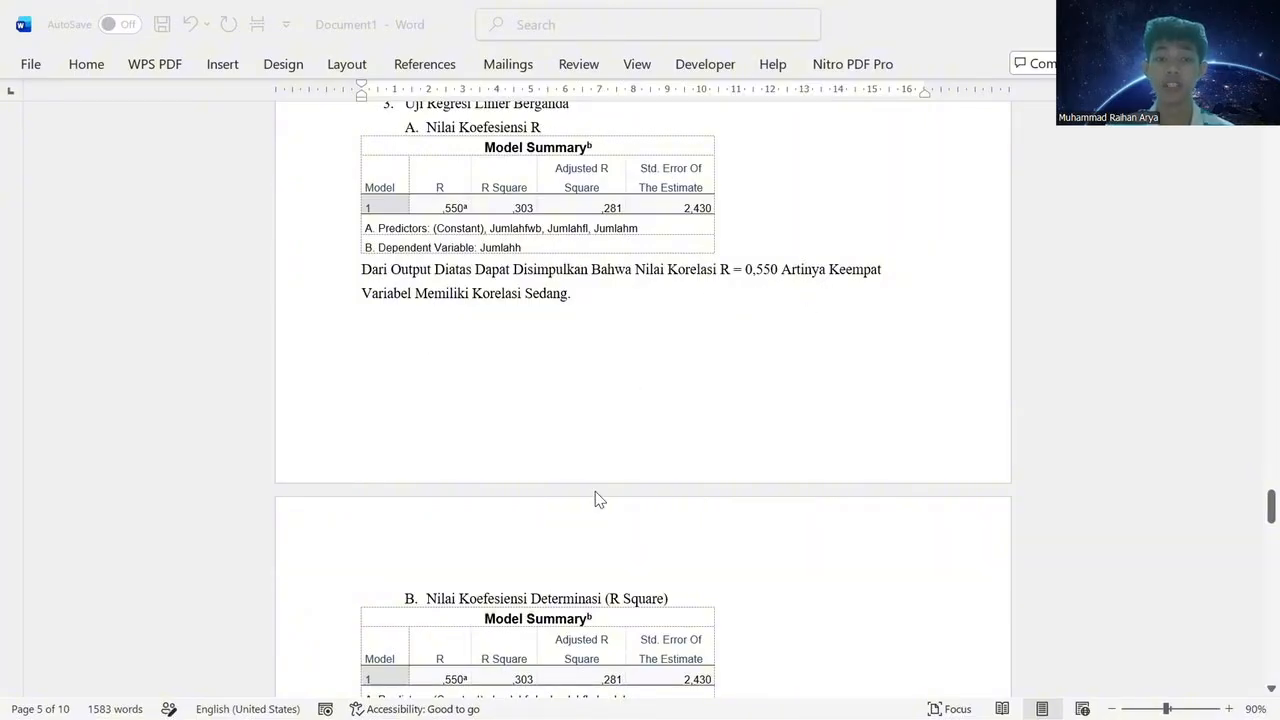
pyautogui.scroll(-6, 595, 499)
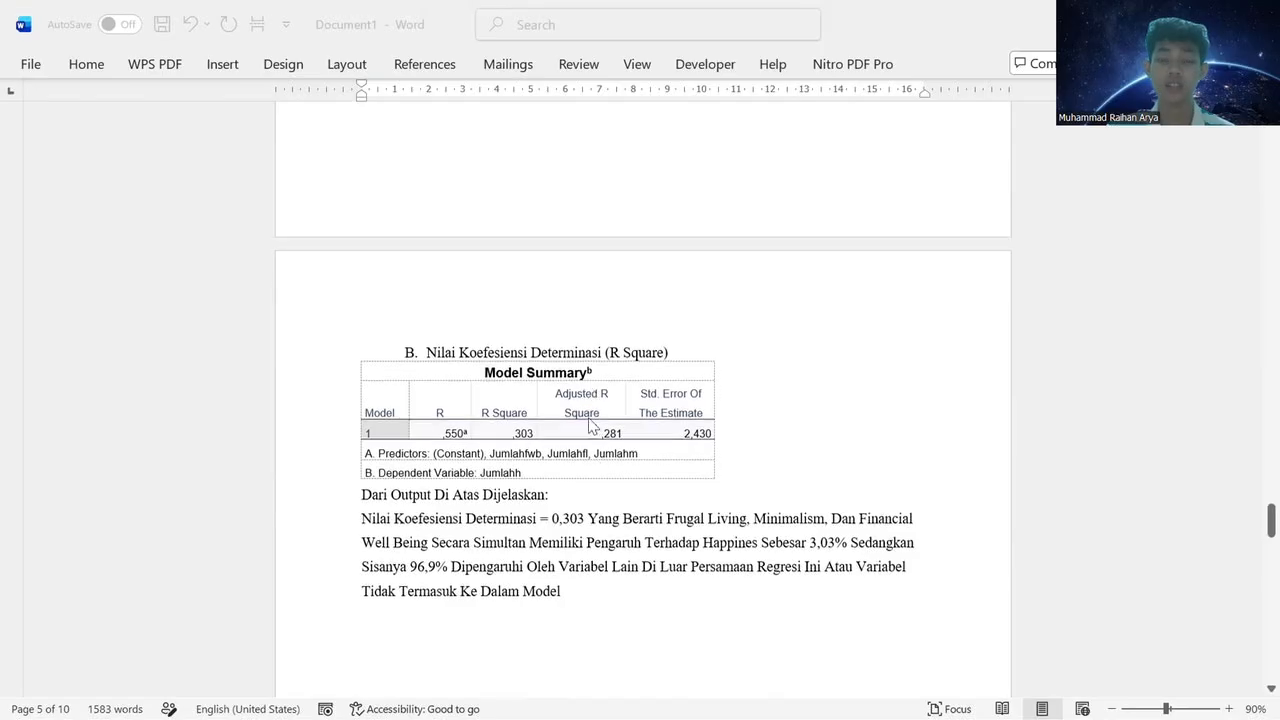
pyautogui.scroll(-1, 592, 427)
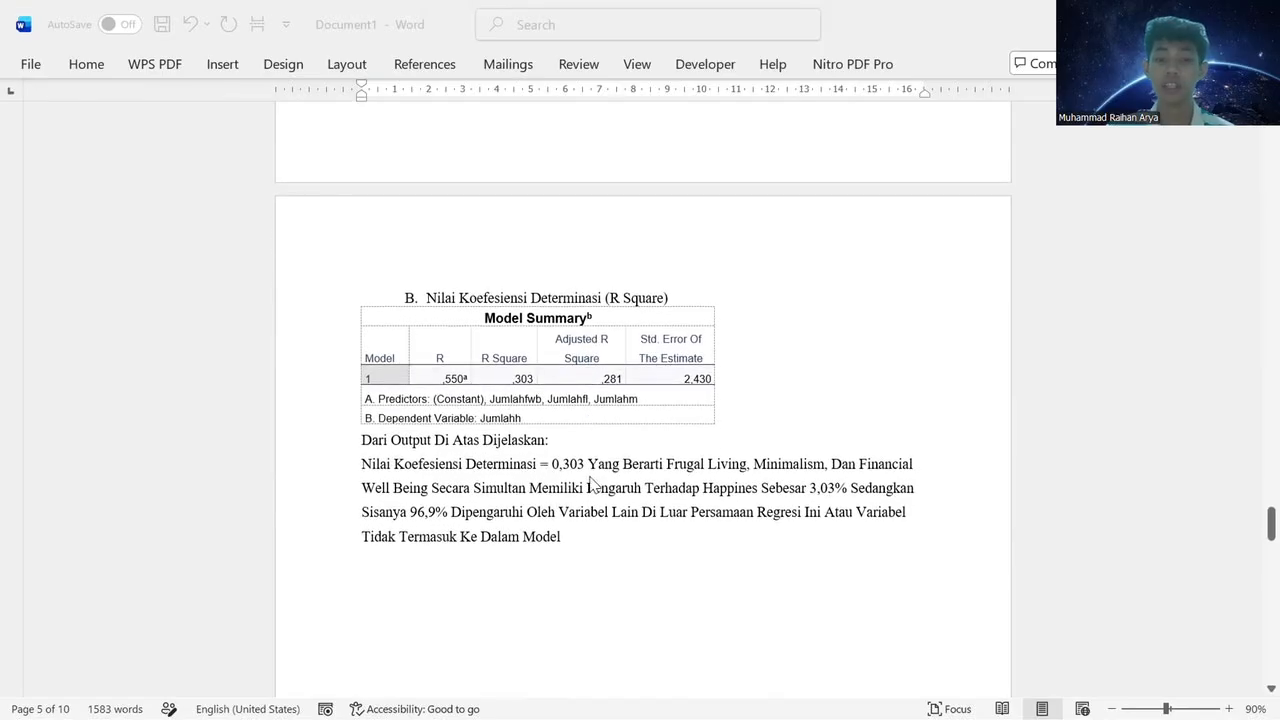
pyautogui.scroll(-2, 682, 490)
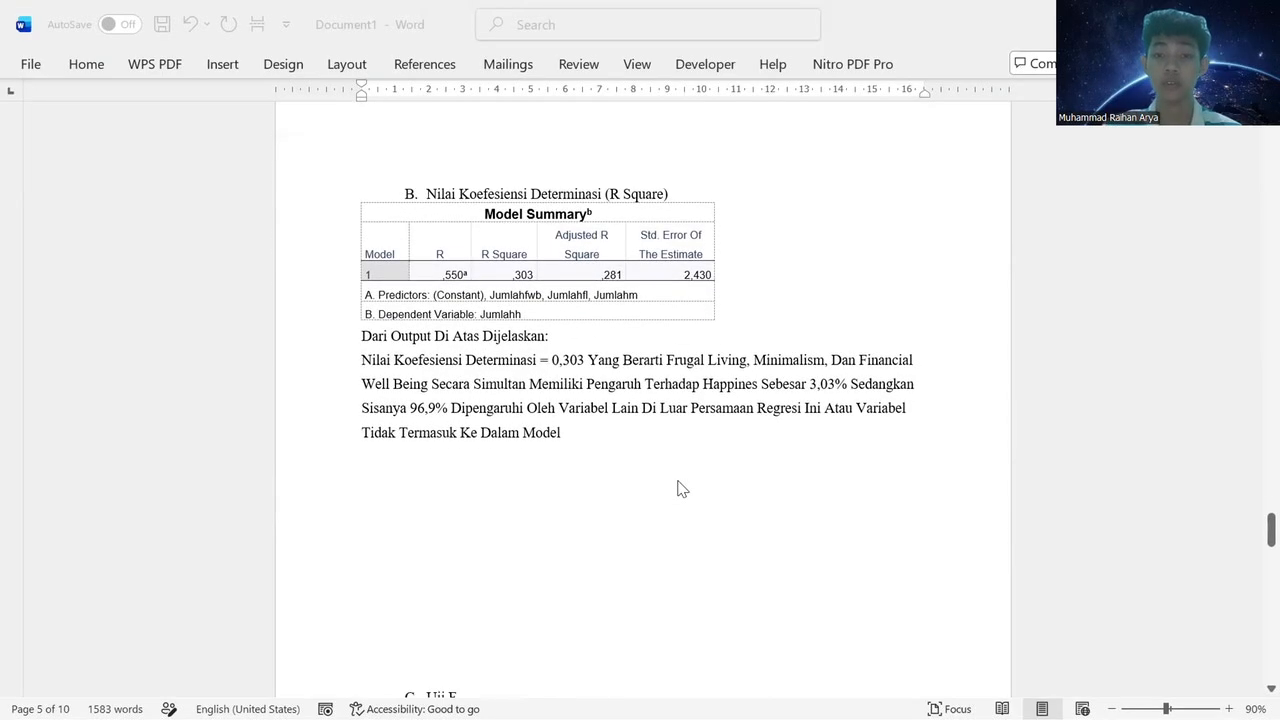
pyautogui.scroll(-2, 680, 488)
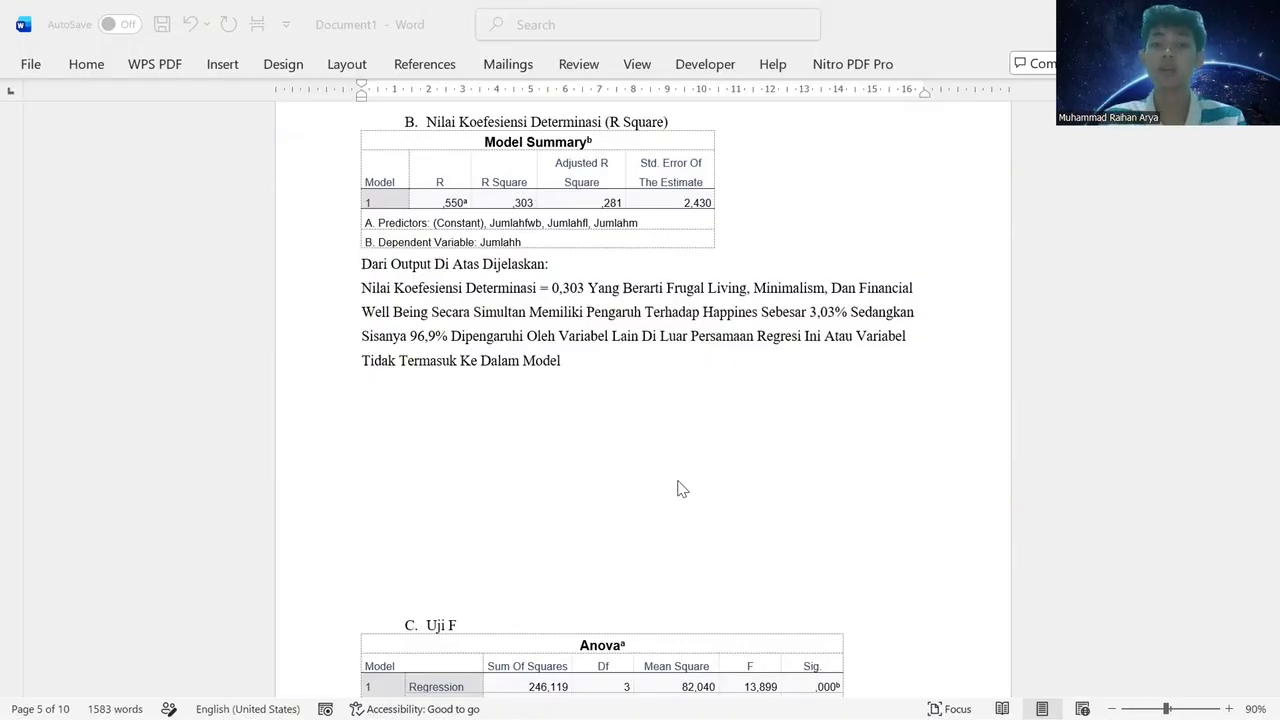
# Read the F test (Uji F) Anova table and its conclusion on the joint effect on Happines.
pyautogui.scroll(-1, 677, 488)
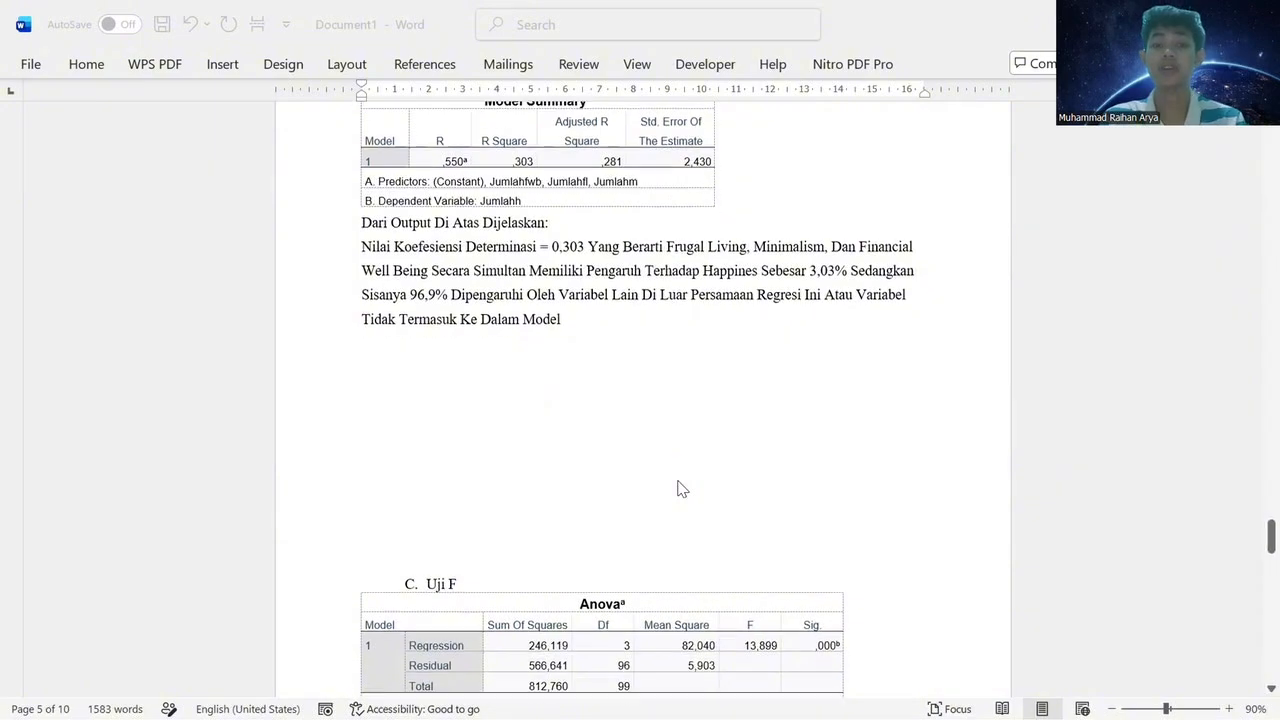
pyautogui.scroll(-5, 677, 488)
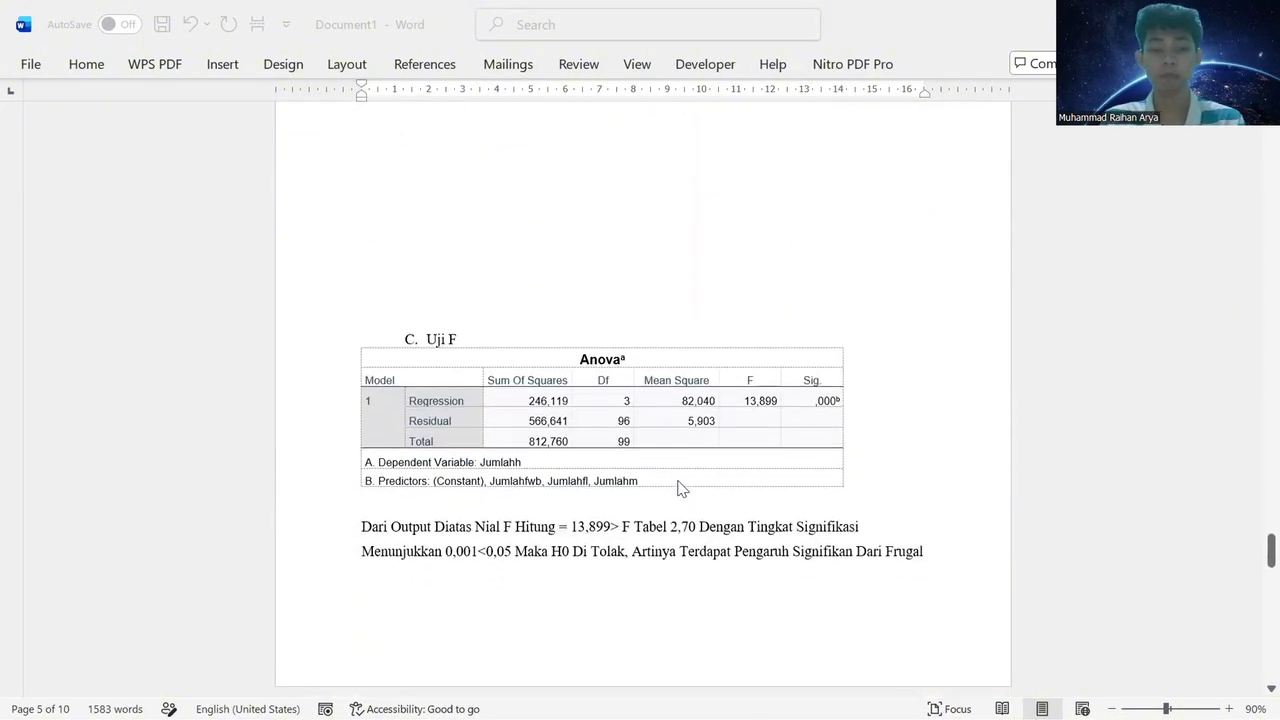
pyautogui.scroll(-5, 677, 488)
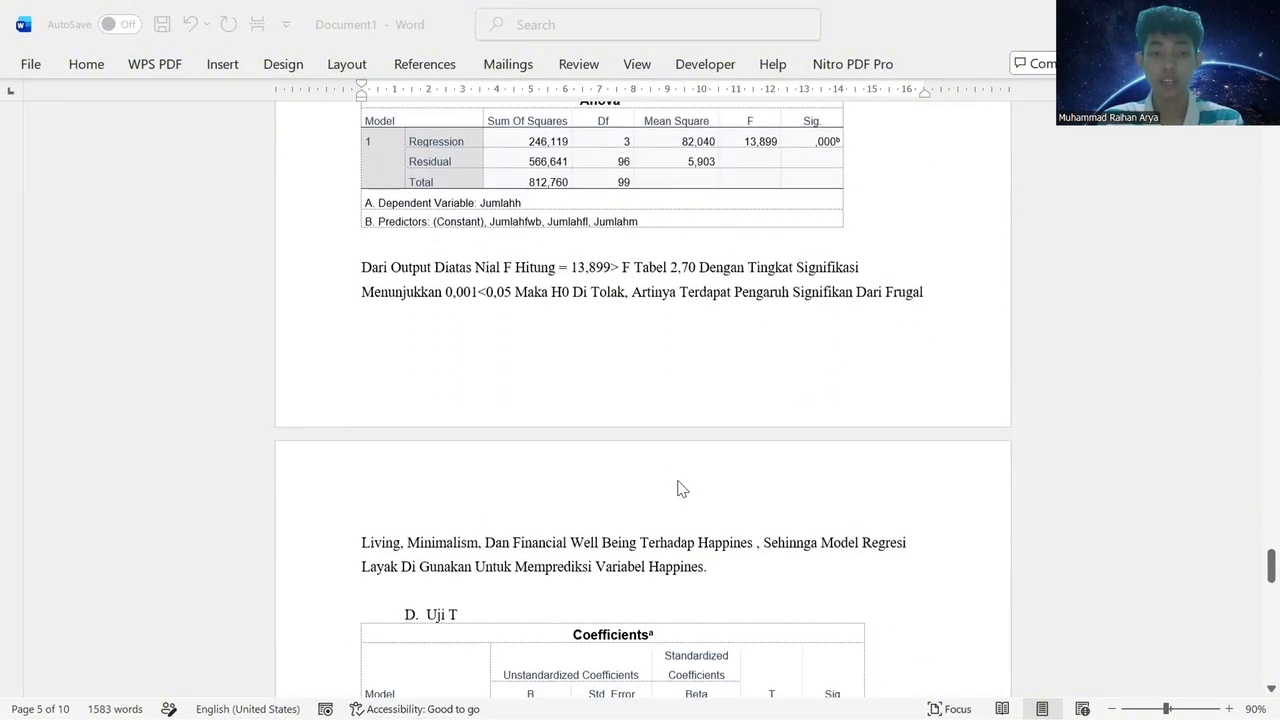
pyautogui.scroll(1, 677, 488)
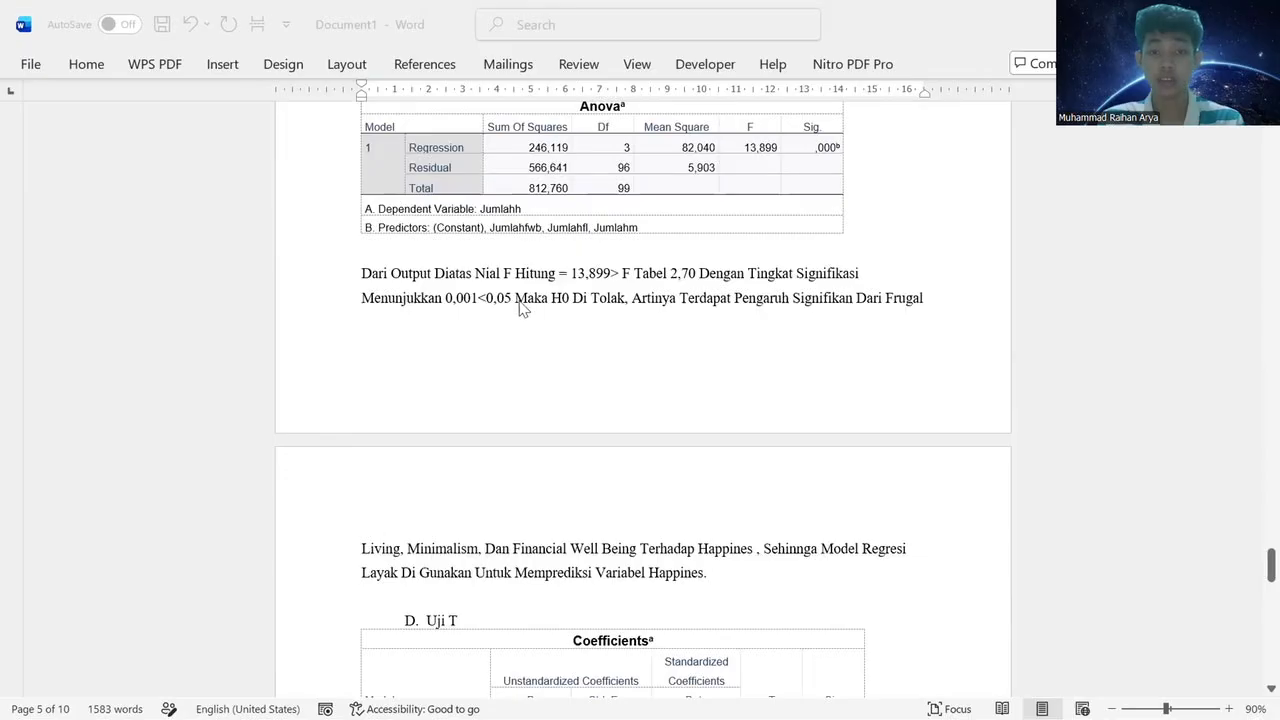
pyautogui.scroll(1, 588, 285)
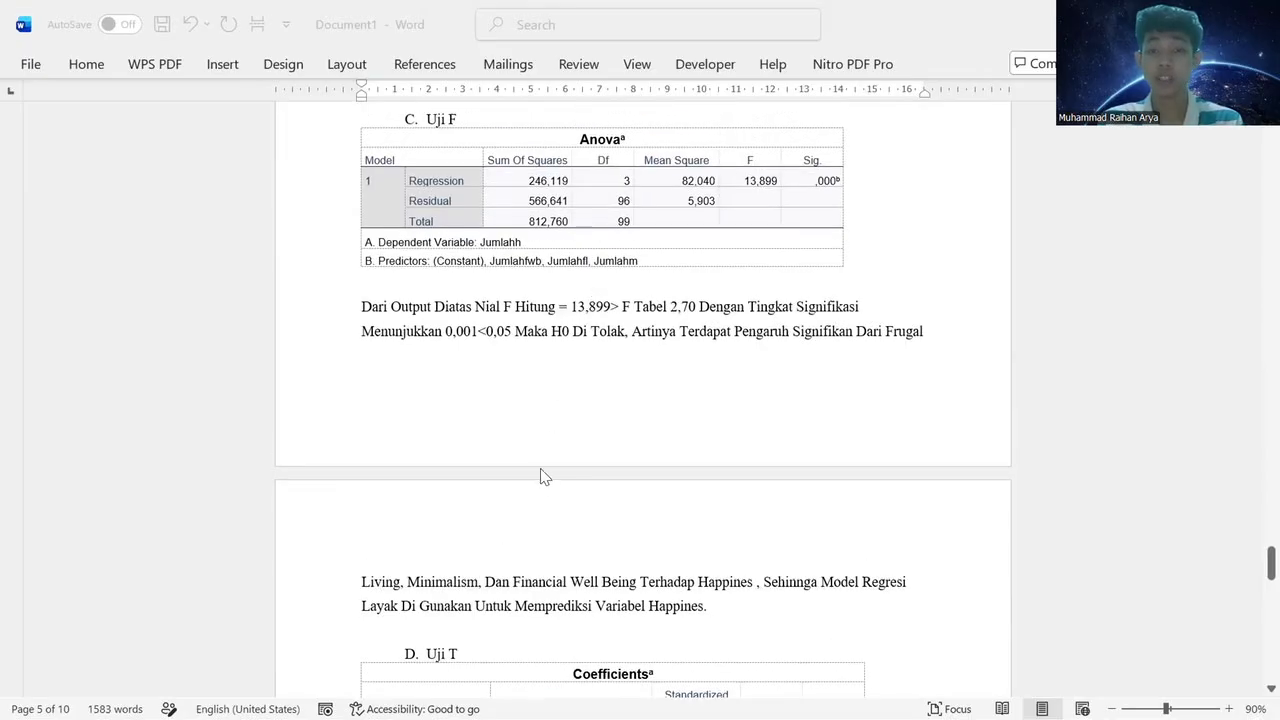
pyautogui.scroll(-1, 540, 477)
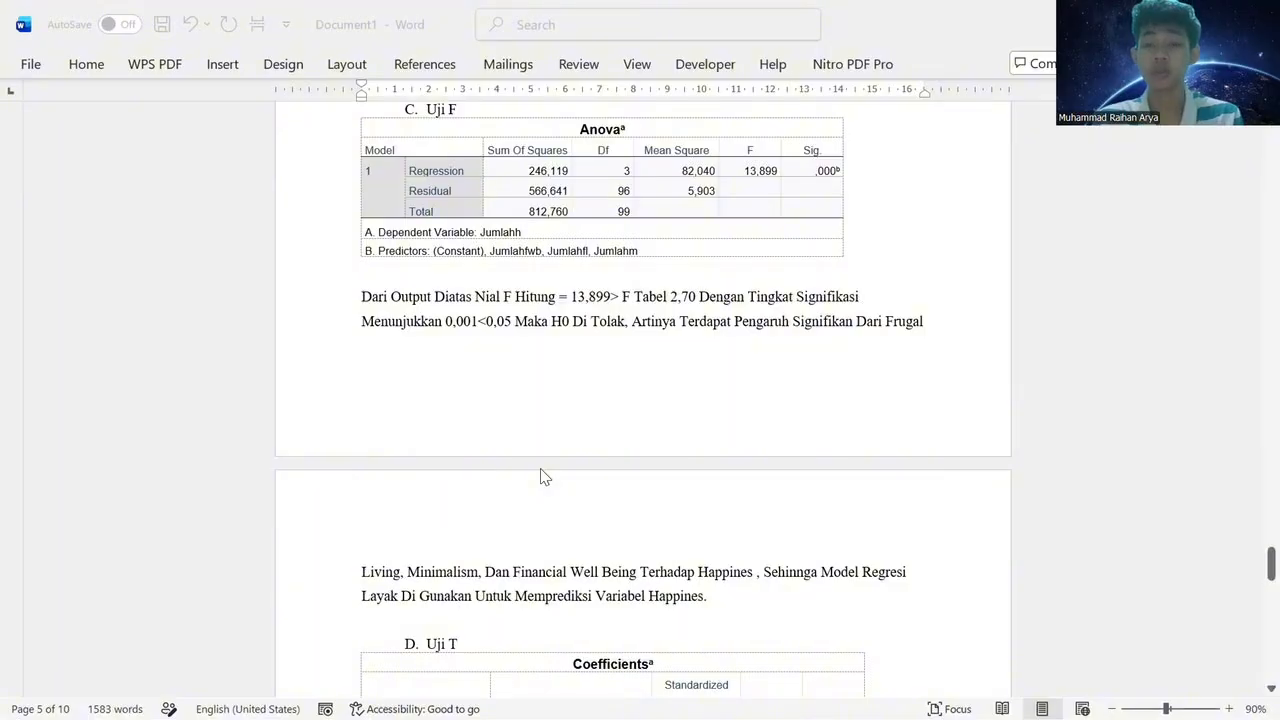
# Examine the T test (Uji T) coefficients table and the written conclusions for Frugal Living, Minimalism and Financial Well Being.
pyautogui.scroll(-5, 540, 470)
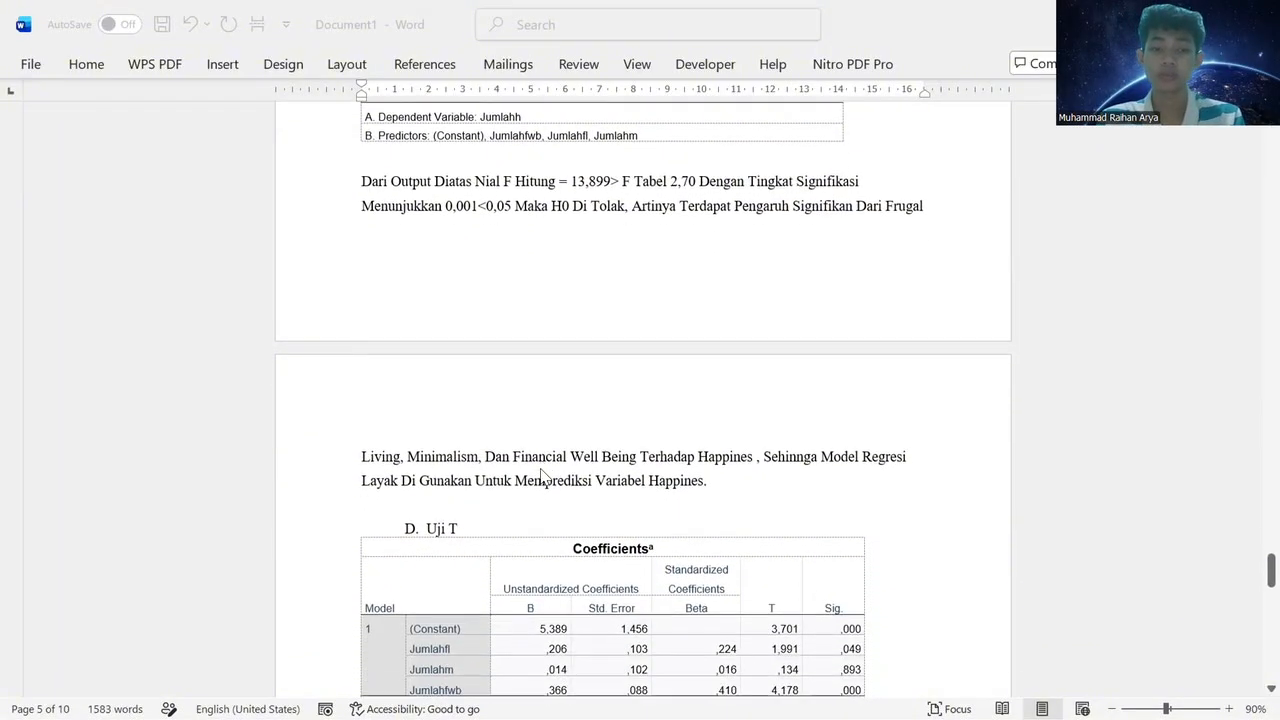
pyautogui.scroll(-10, 545, 477)
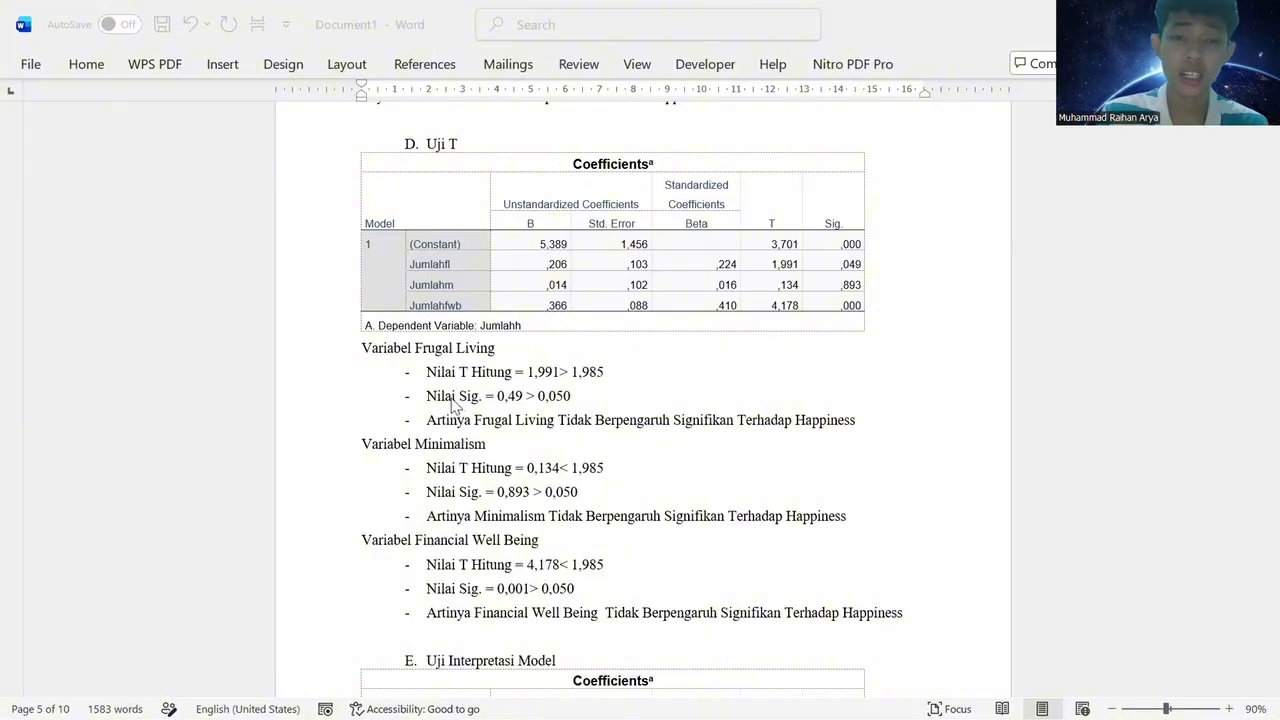
pyautogui.scroll(-3, 556, 413)
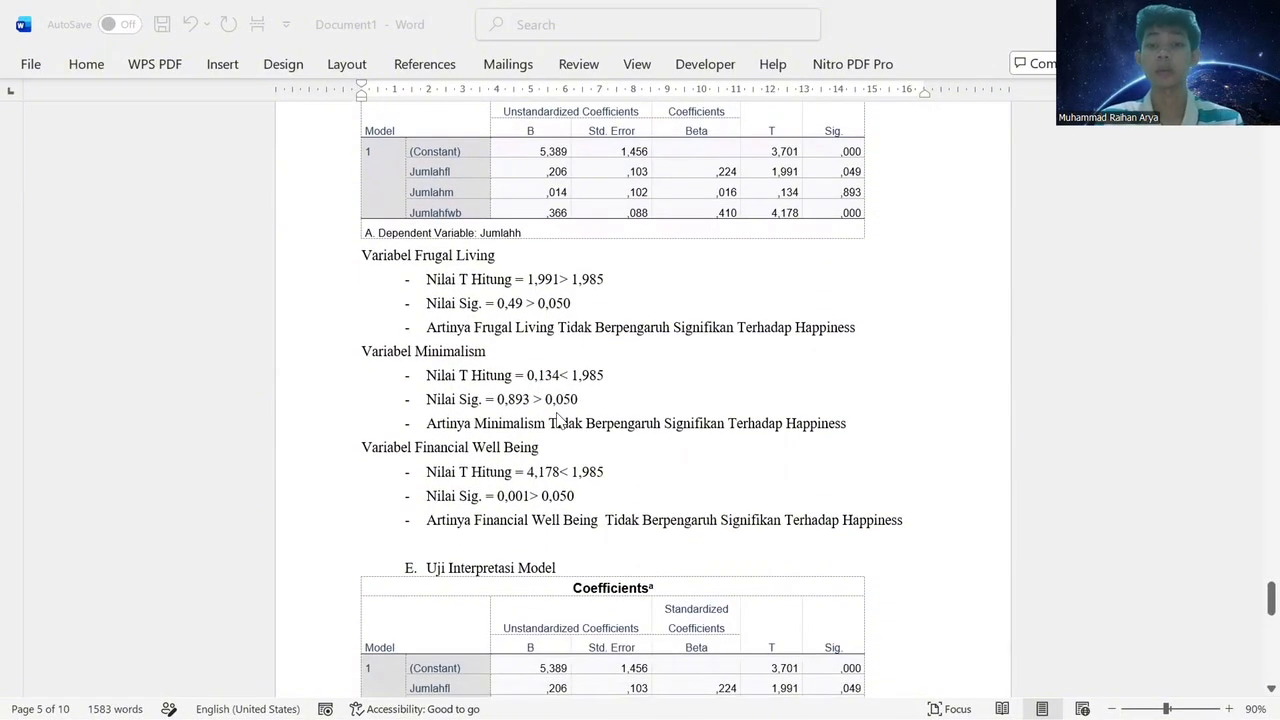
pyautogui.scroll(-1, 652, 441)
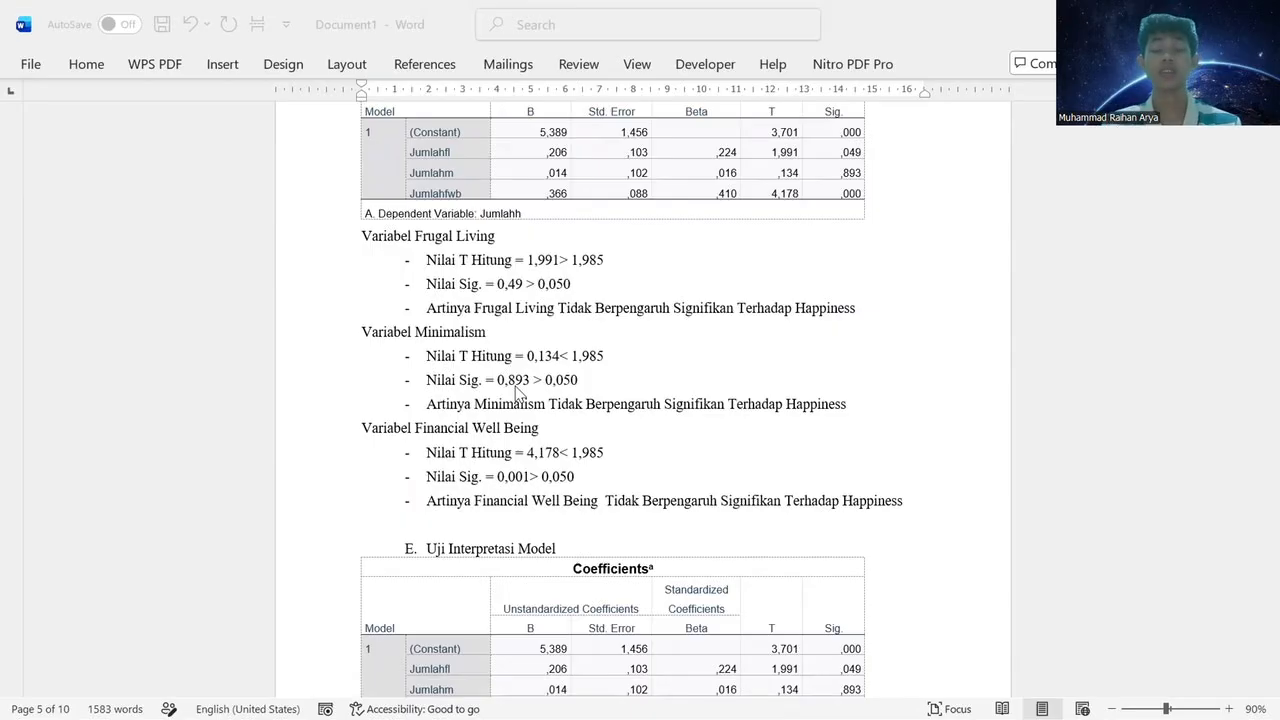
pyautogui.scroll(-1, 517, 392)
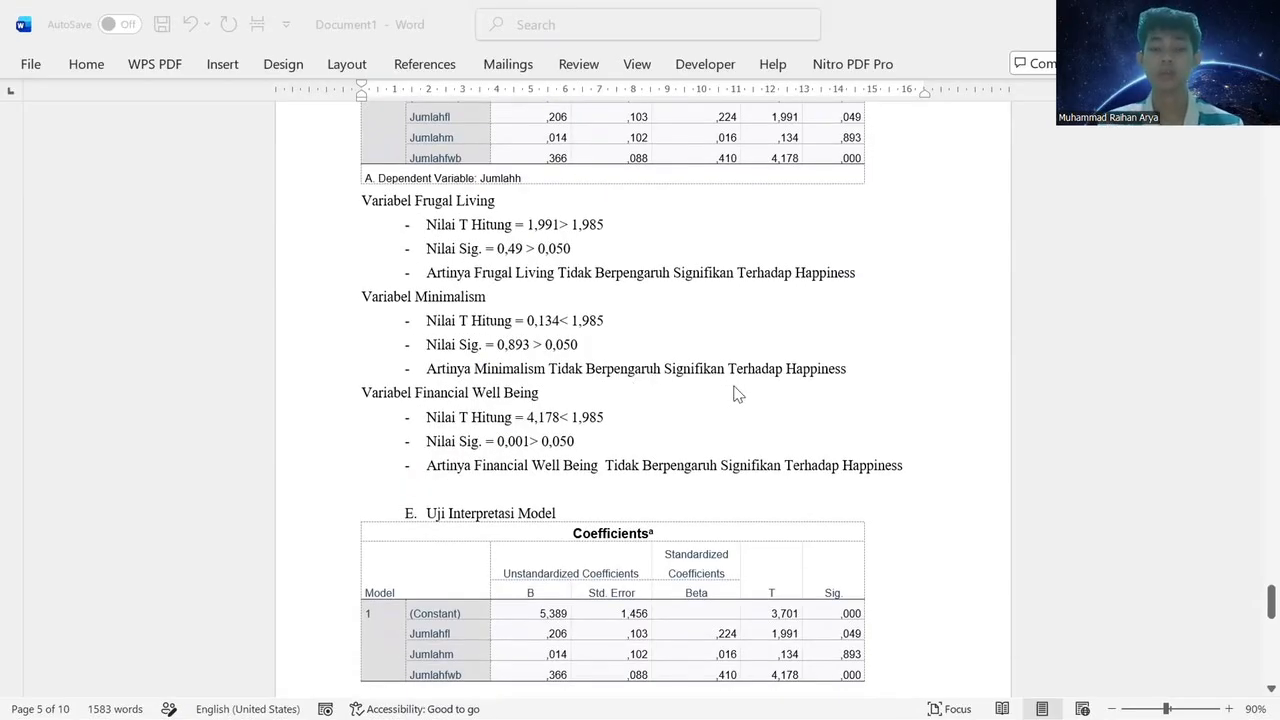
pyautogui.scroll(-1, 486, 374)
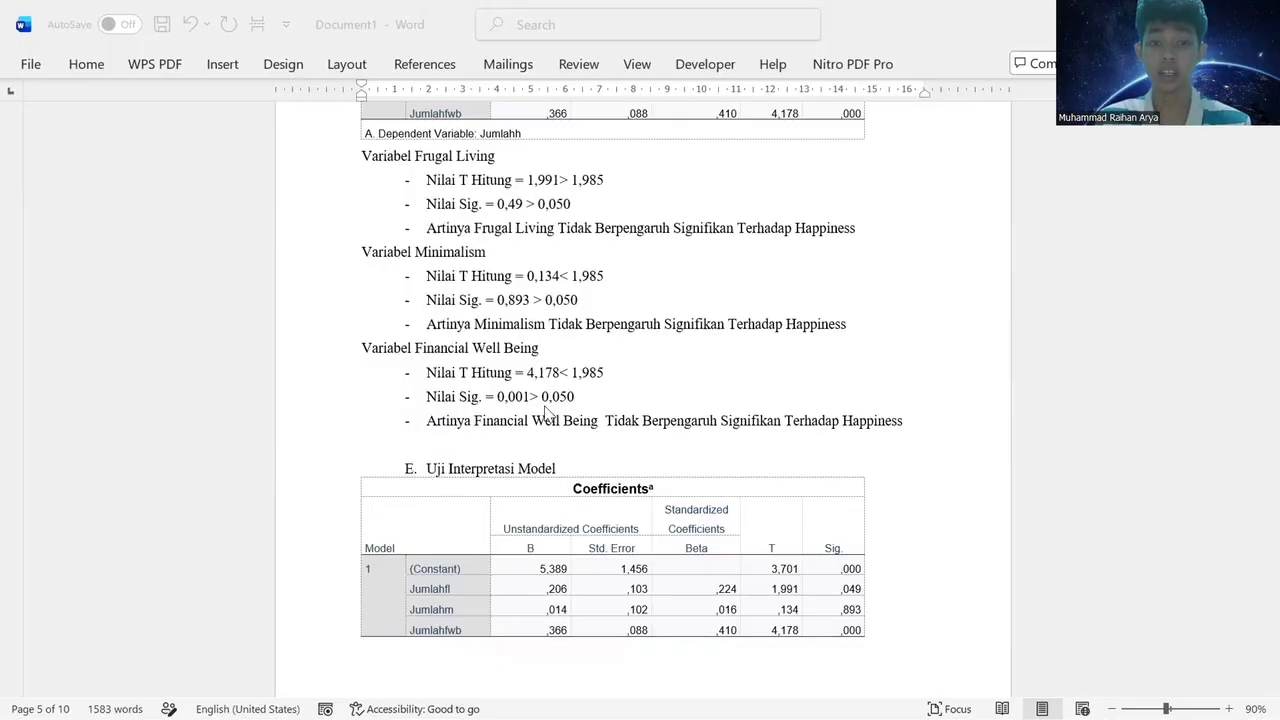
# Review the model interpretation (Uji Interpretasi Model) coefficients table, the regression equation and the explanation of each regression coefficient.
pyautogui.scroll(-1, 545, 412)
pyautogui.scroll(-2, 548, 414)
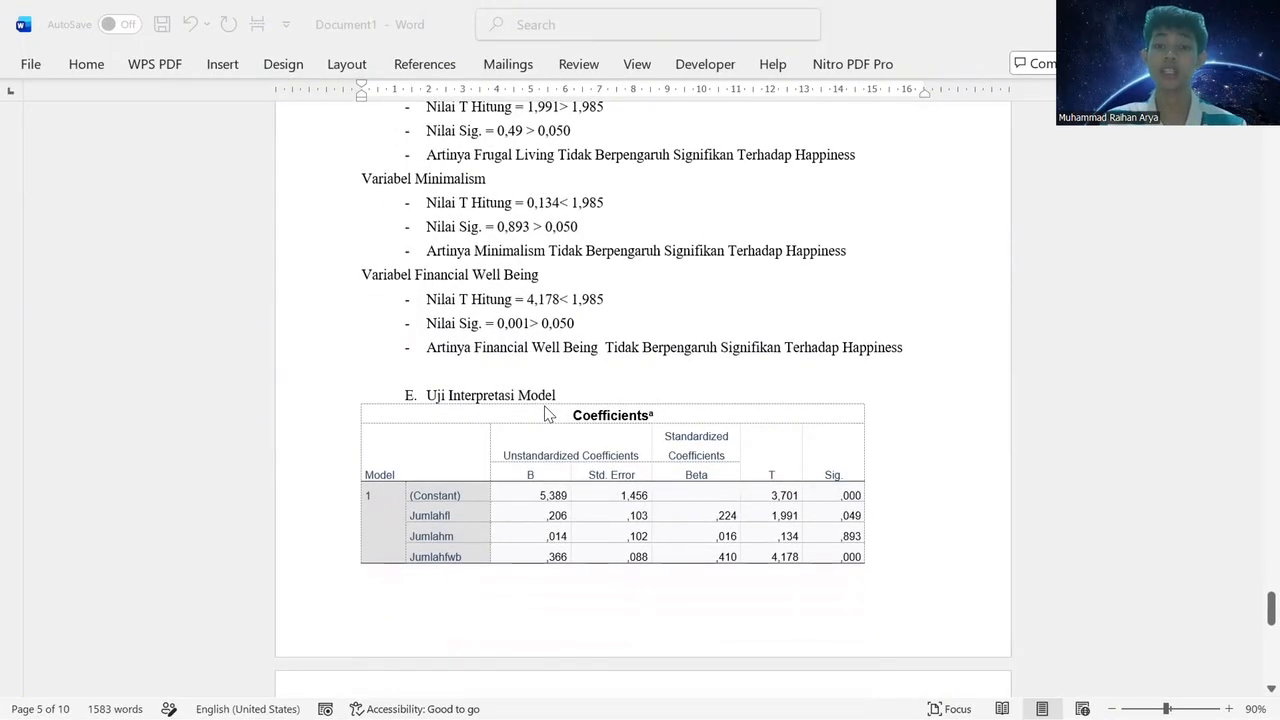
pyautogui.scroll(-5, 548, 414)
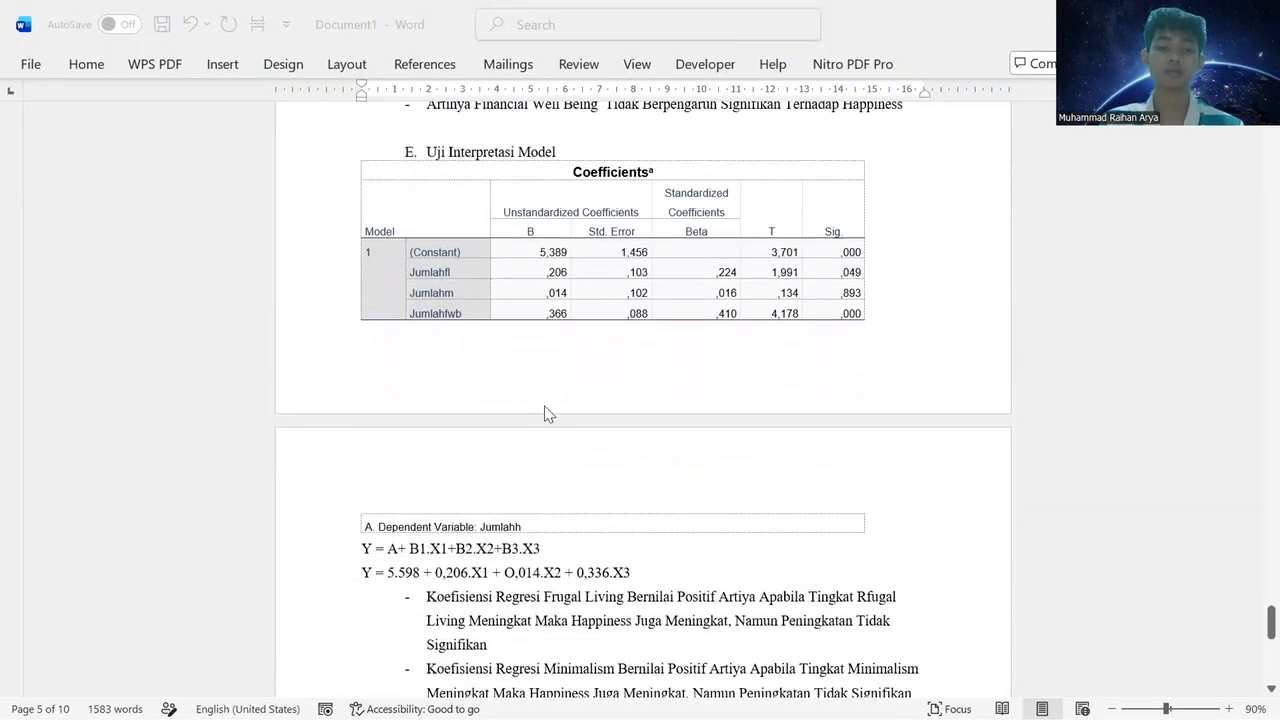
pyautogui.scroll(1, 548, 414)
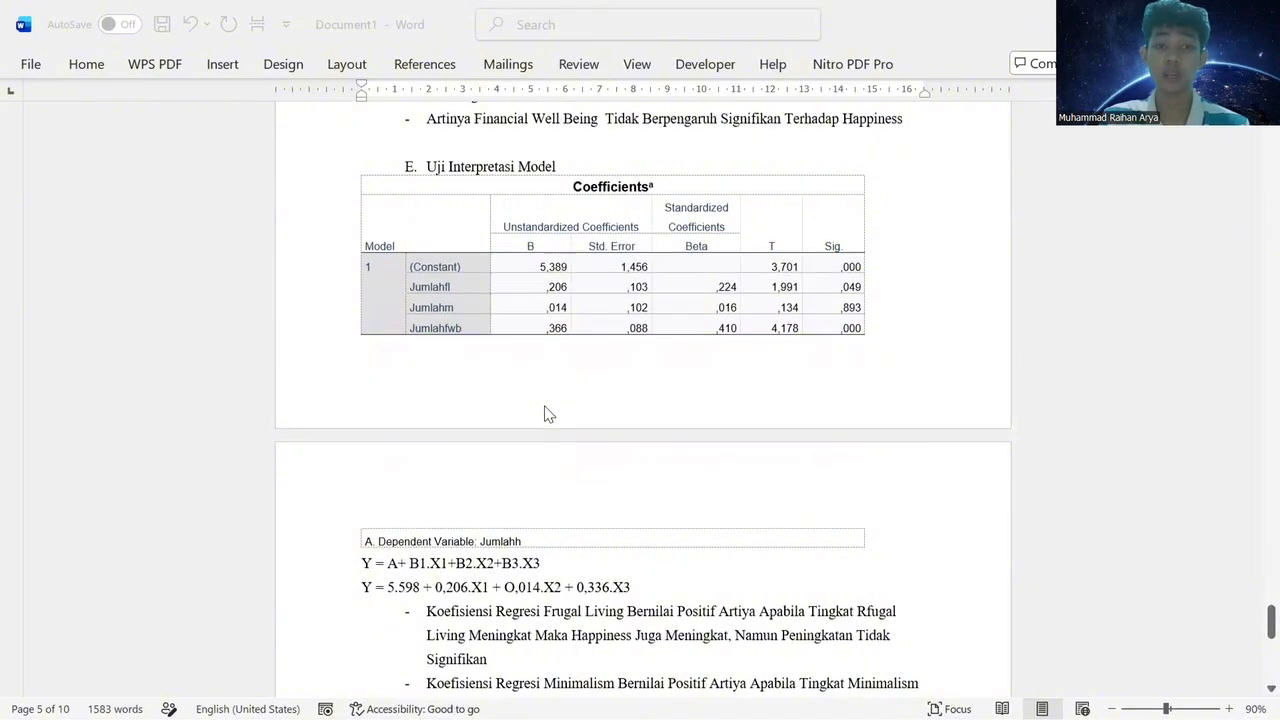
pyautogui.scroll(-1, 548, 414)
pyautogui.scroll(-4, 548, 414)
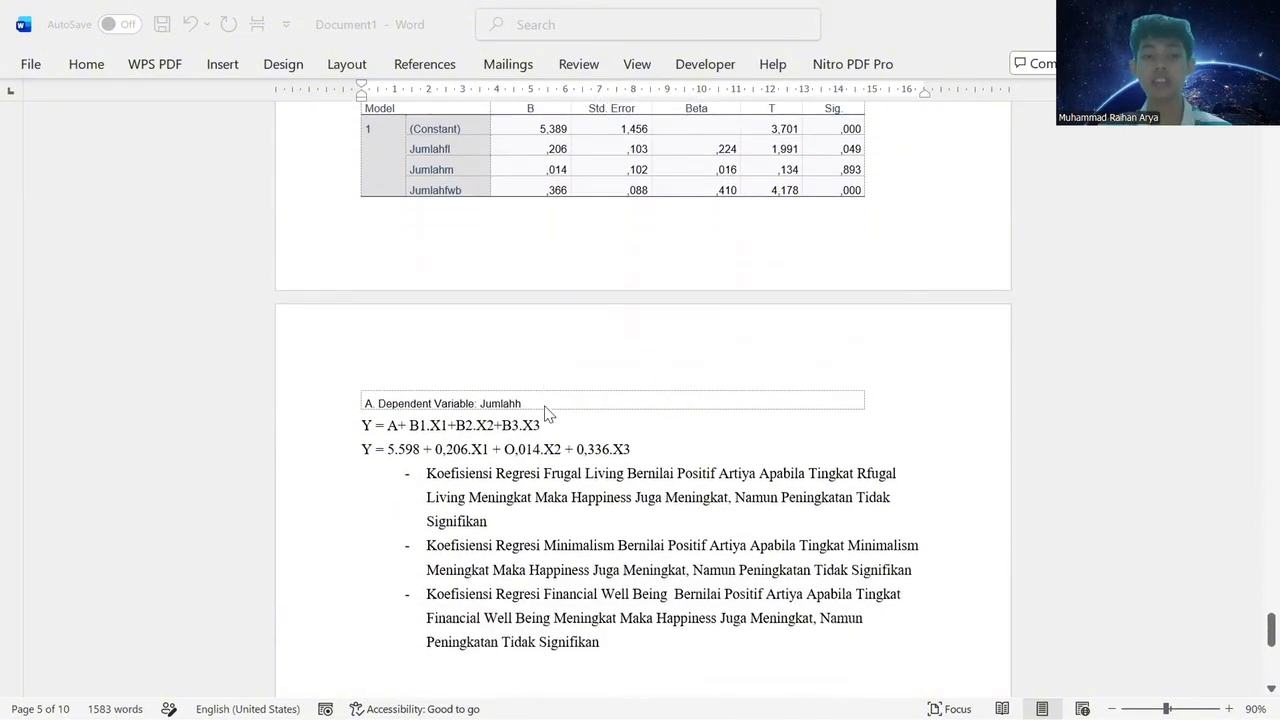
pyautogui.scroll(3, 548, 414)
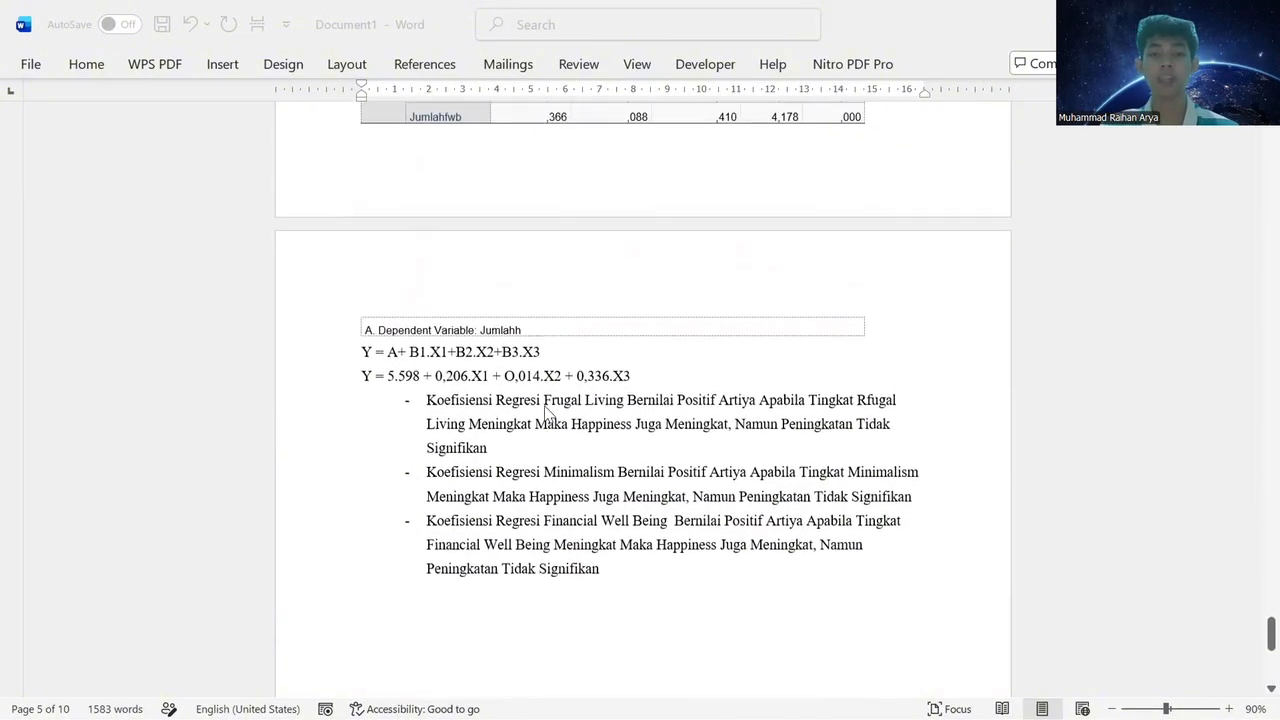